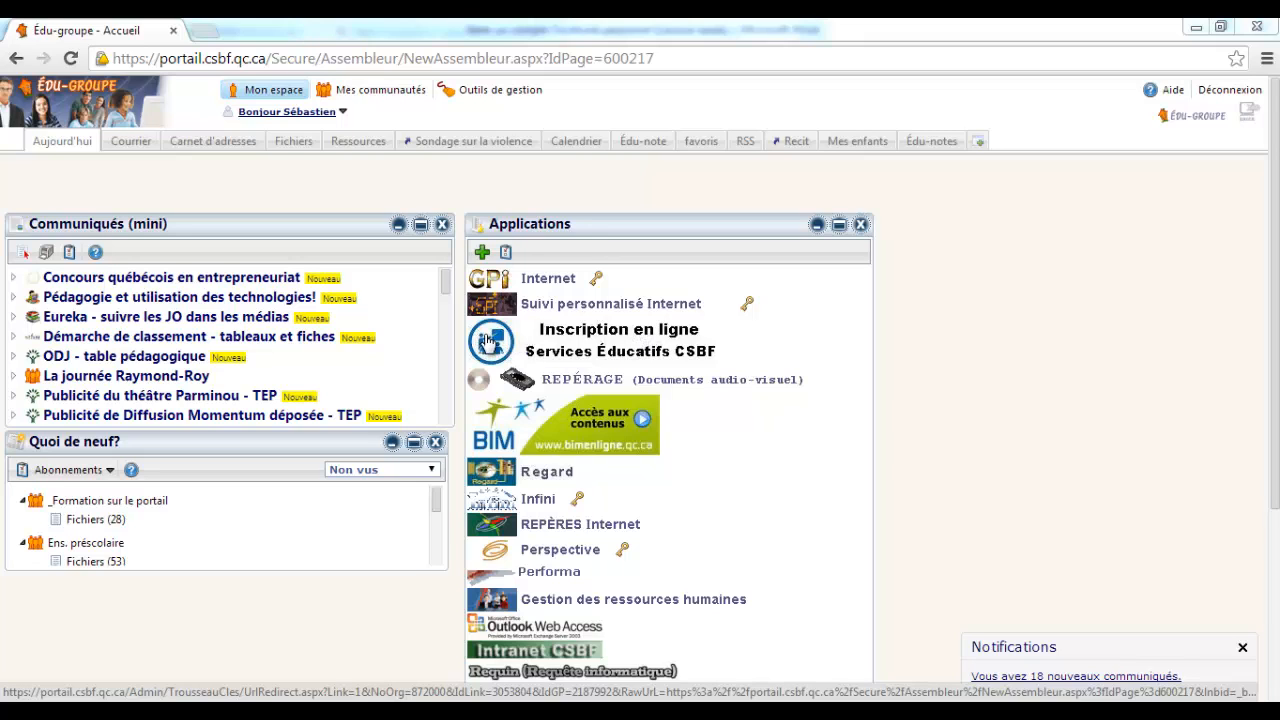
Open the Services Éducatifs CSBF online registration site from the portal and look over the list of offered meetings
{"action": "left_click", "coordinate": [488, 341]}
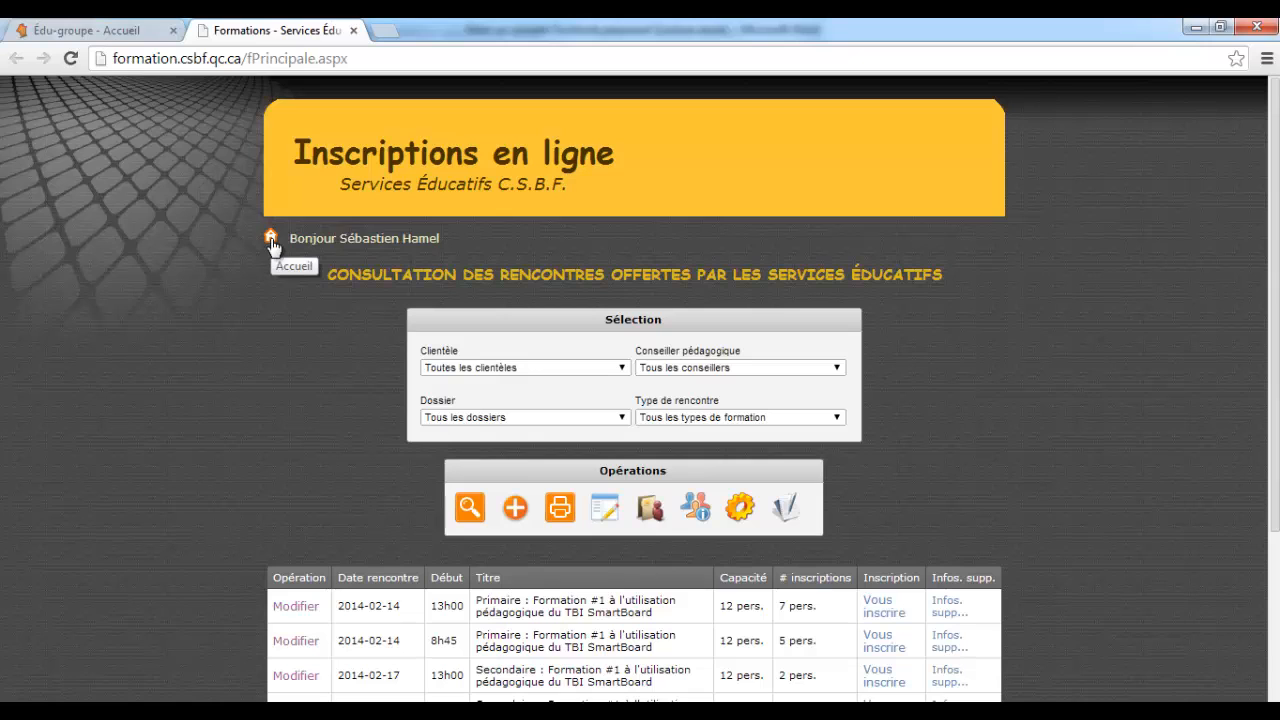
{"action": "scroll", "coordinate": [276, 366], "scroll_direction": "down", "scroll_amount": 3}
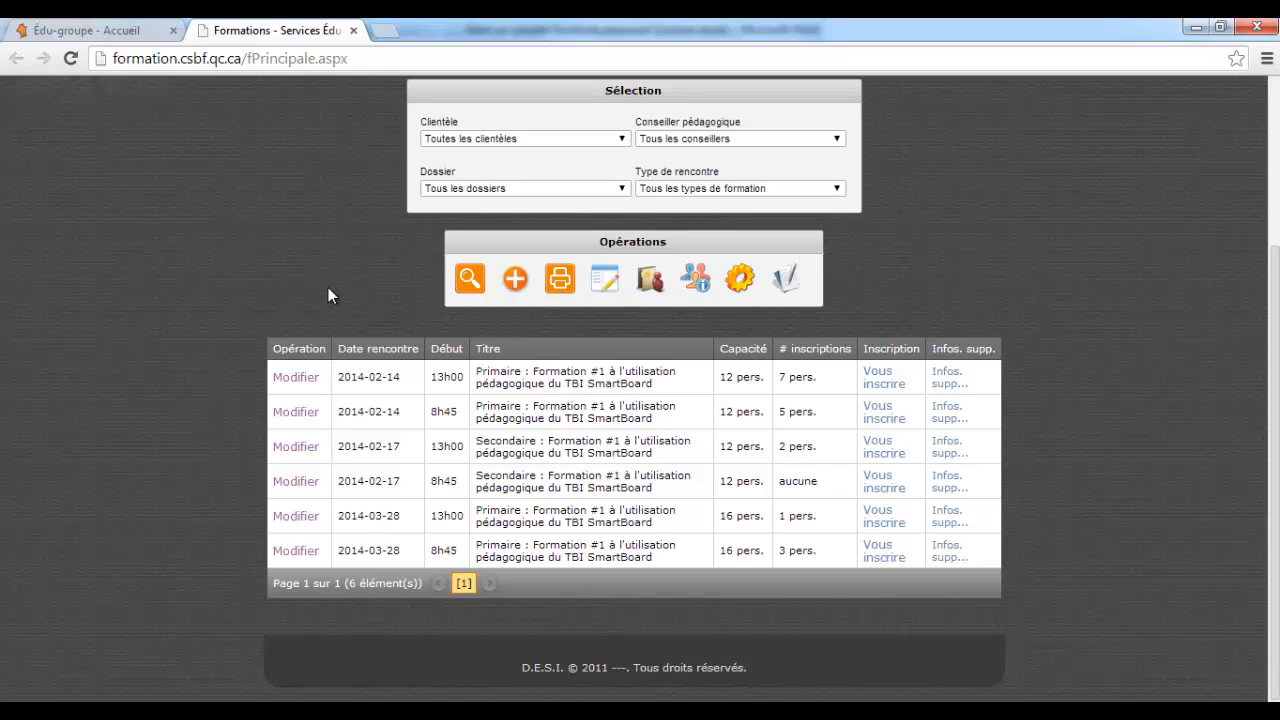
{"action": "scroll", "coordinate": [329, 289], "scroll_direction": "up", "scroll_amount": 3}
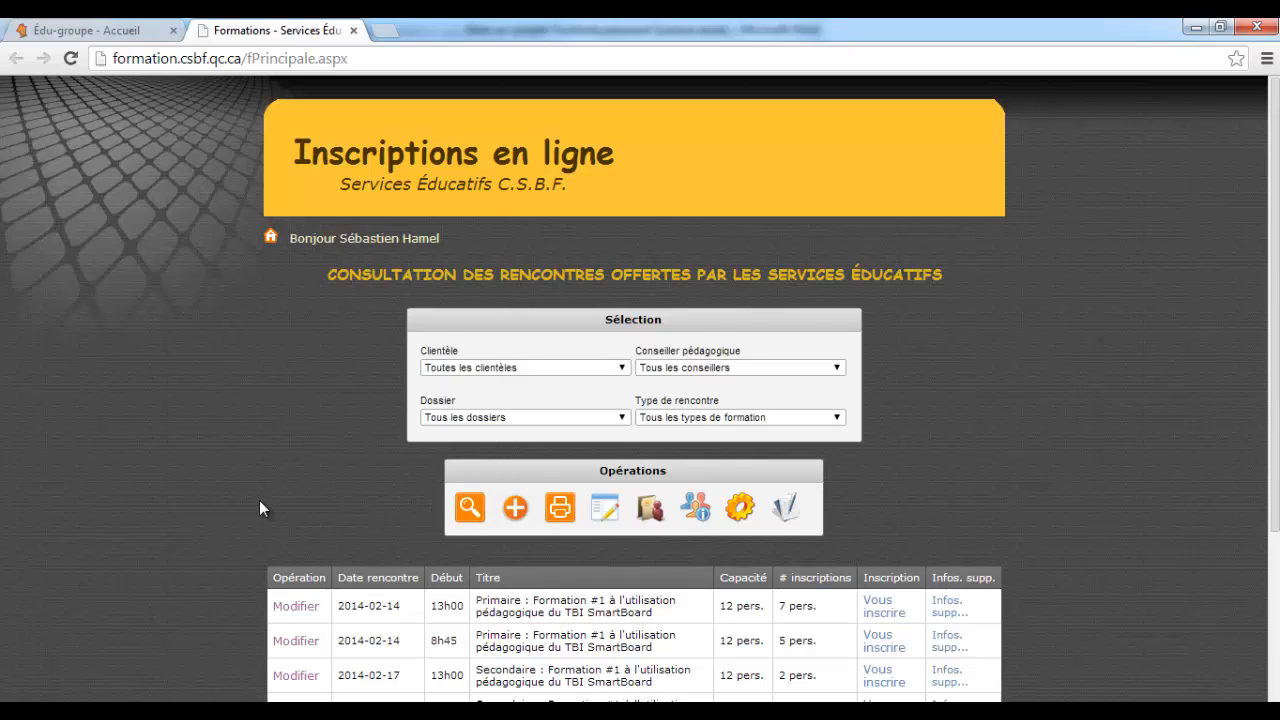
{"action": "scroll", "coordinate": [260, 505], "scroll_direction": "down", "scroll_amount": 2}
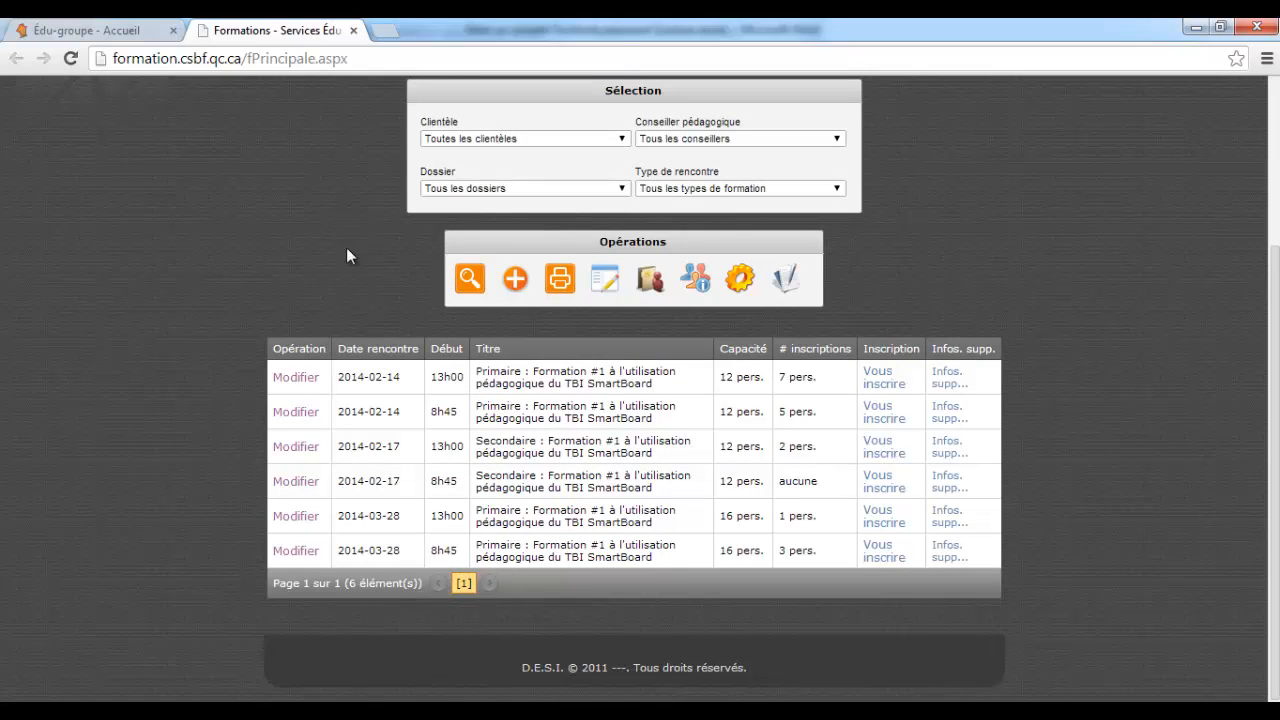
{"action": "scroll", "coordinate": [345, 255], "scroll_direction": "up", "scroll_amount": 2}
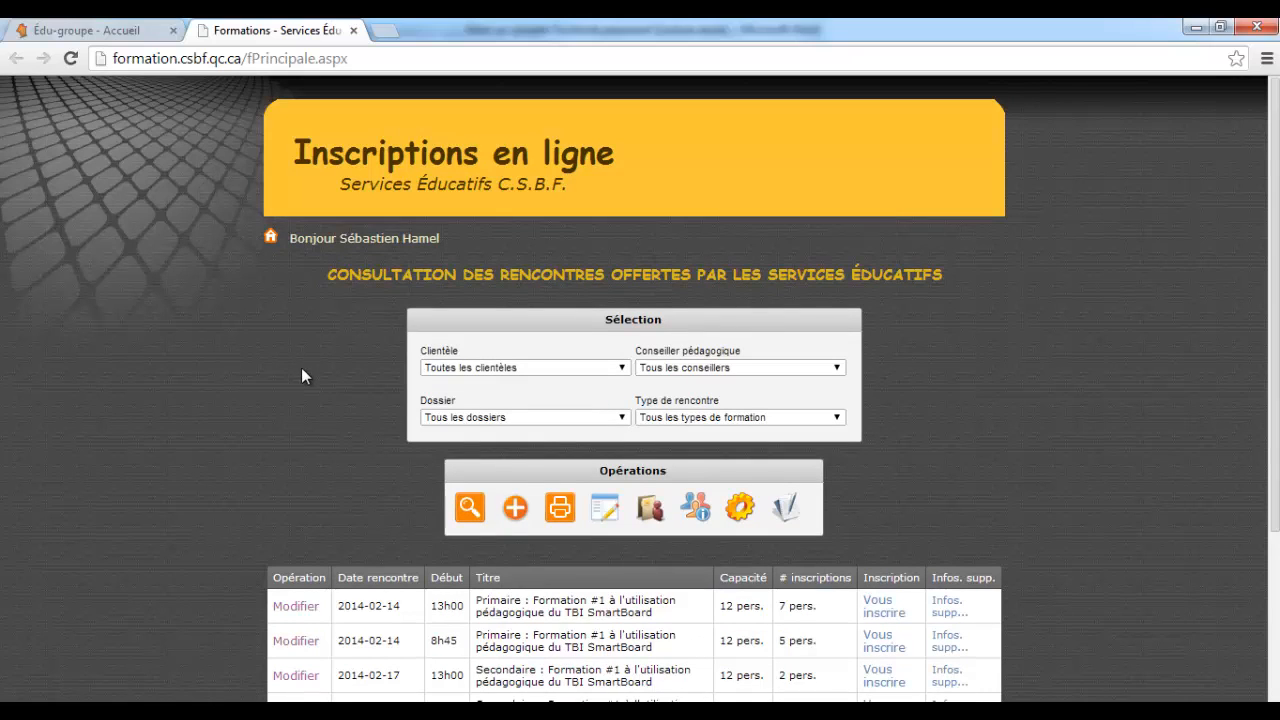
Open the list of meeting titles and start a new entry titled "Formation à l'utilisation du site d'inscription en ligne"
{"action": "left_click", "coordinate": [787, 513]}
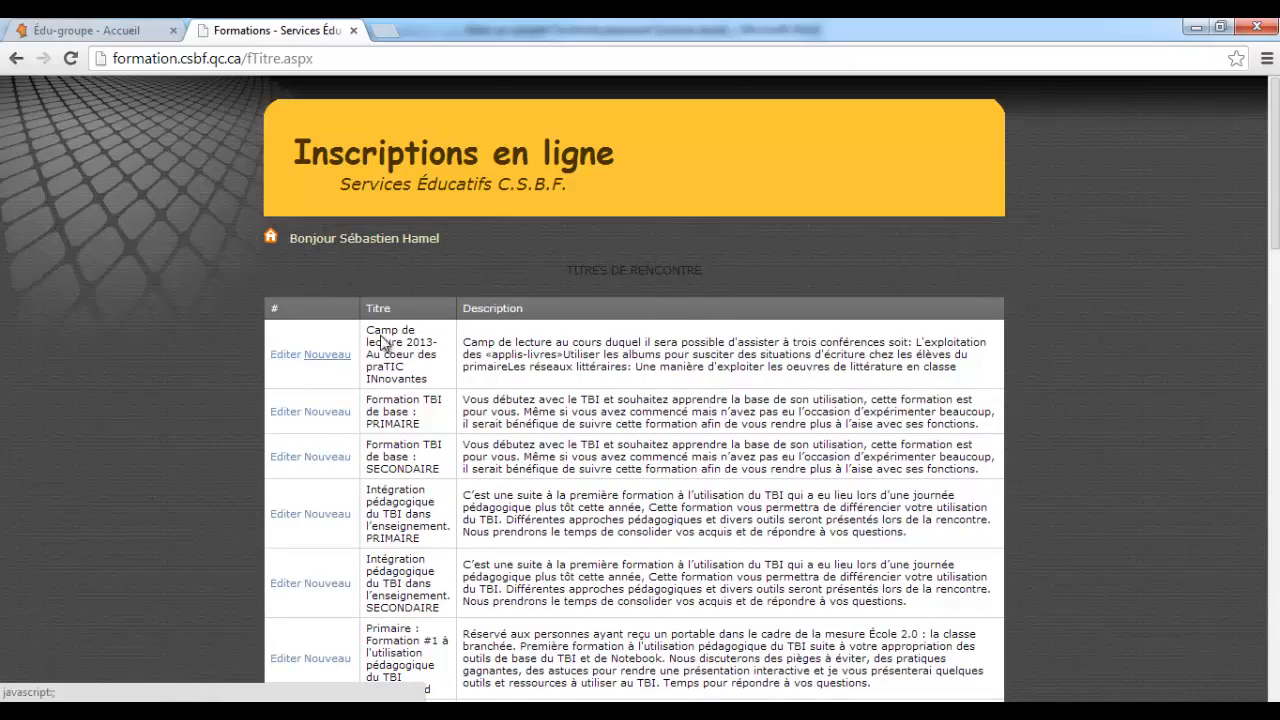
{"action": "scroll", "coordinate": [398, 478], "scroll_direction": "down", "scroll_amount": 9}
{"action": "scroll", "coordinate": [405, 512], "scroll_direction": "down", "scroll_amount": 5}
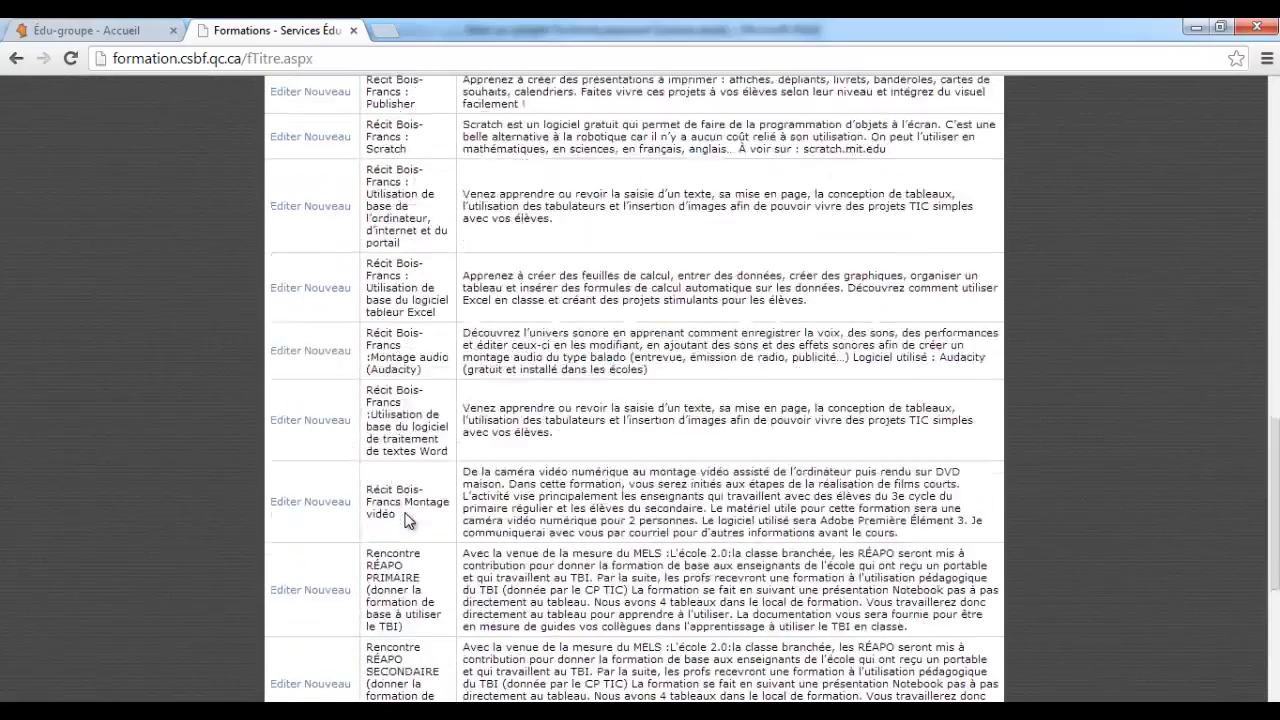
{"action": "scroll", "coordinate": [405, 512], "scroll_direction": "up", "scroll_amount": 15}
{"action": "scroll", "coordinate": [408, 522], "scroll_direction": "down", "scroll_amount": 1}
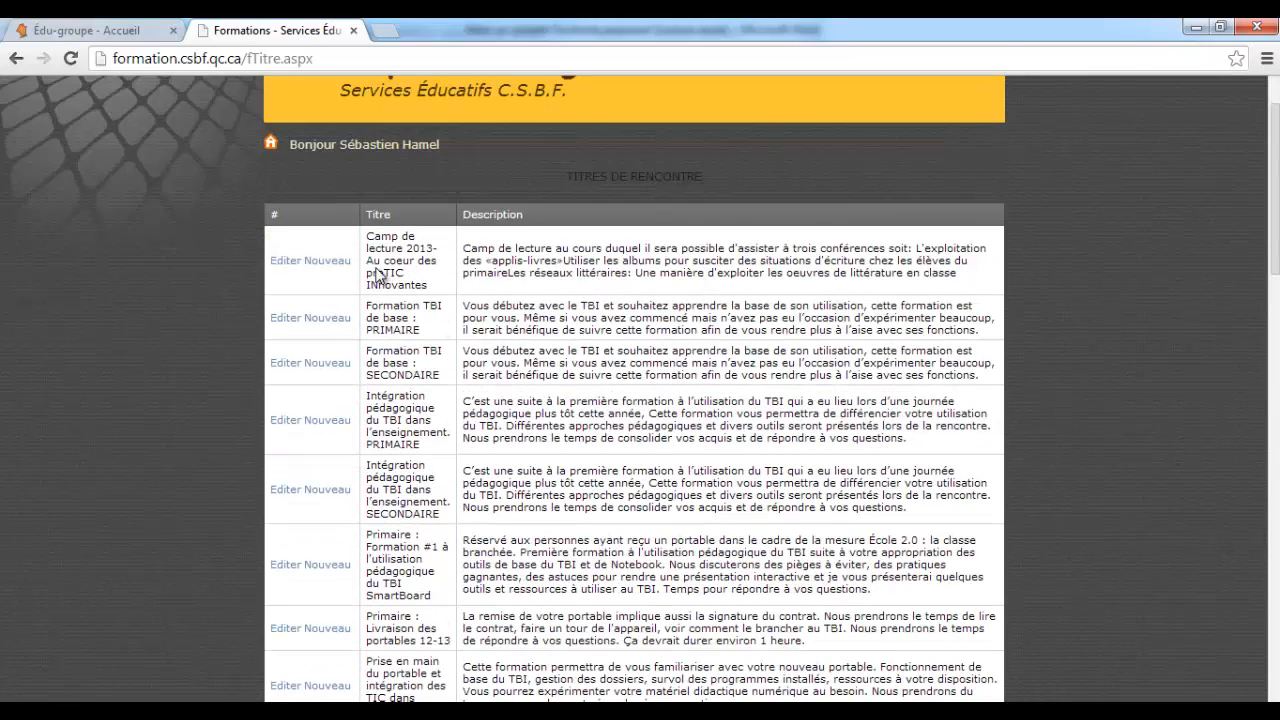
{"action": "left_click", "coordinate": [320, 262]}
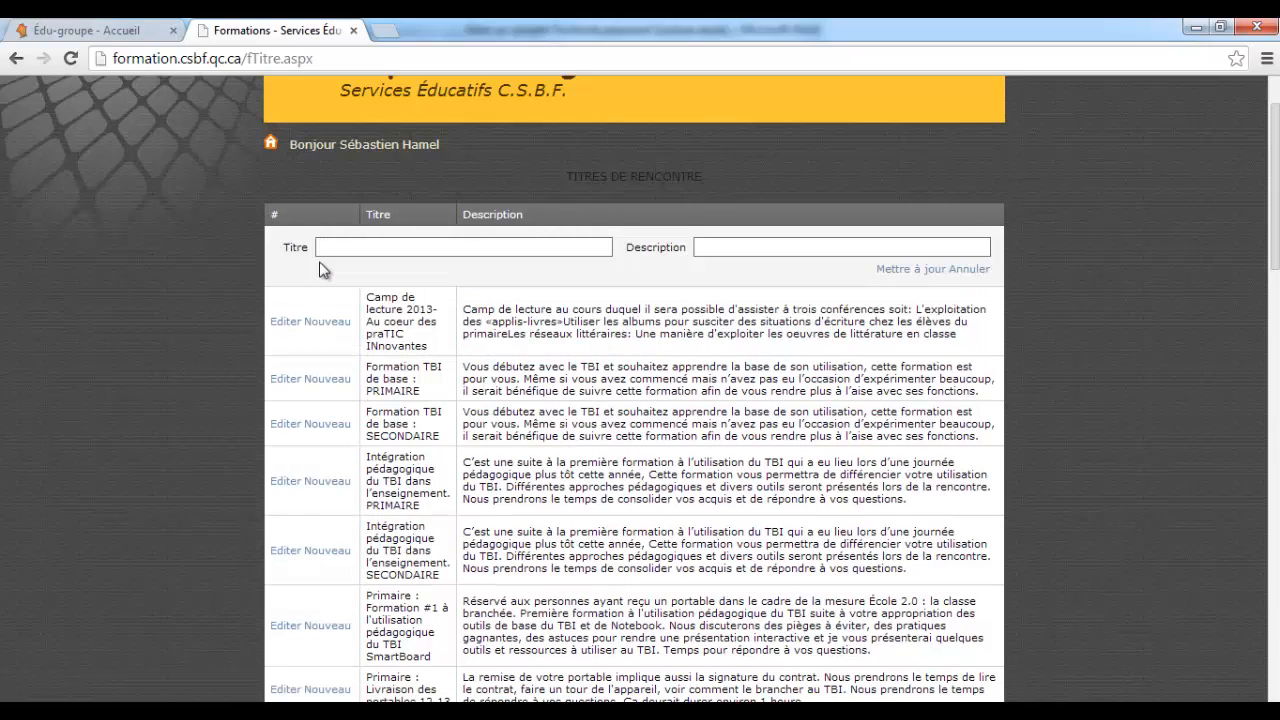
{"action": "left_click", "coordinate": [344, 246]}
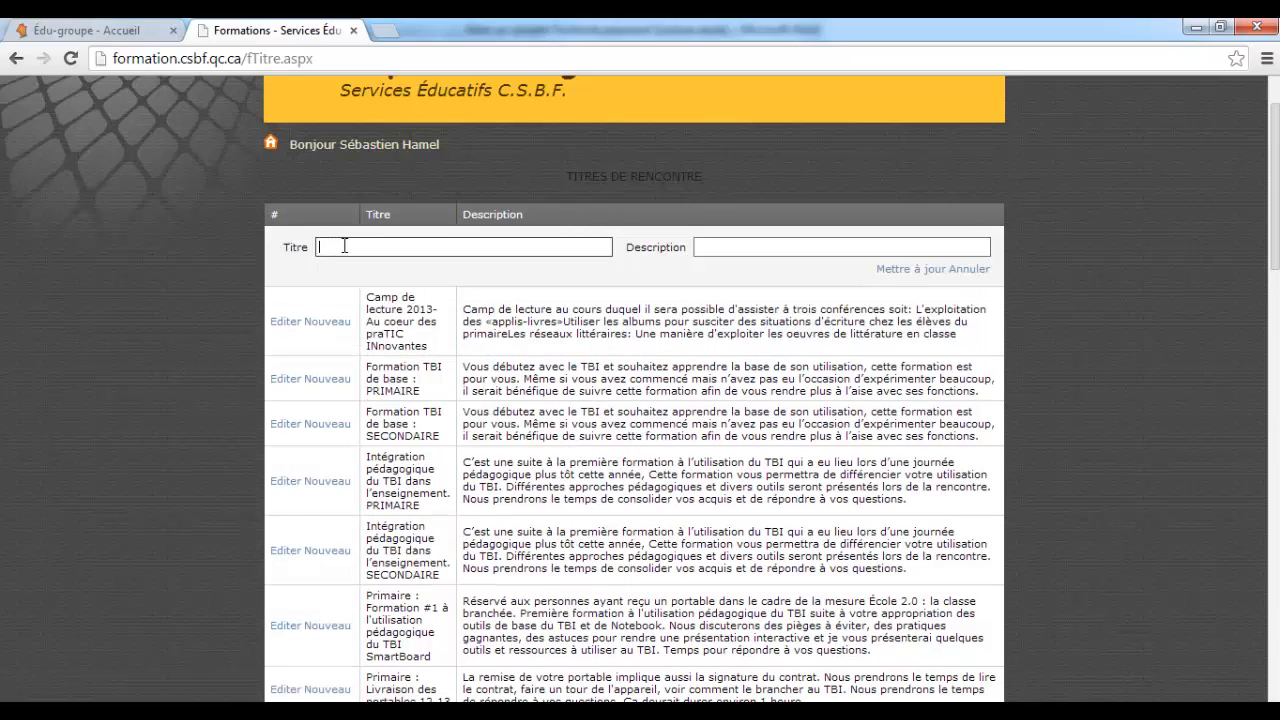
{"action": "type", "text": "Formation à l'utilisation du site d'inscription en ligne"}
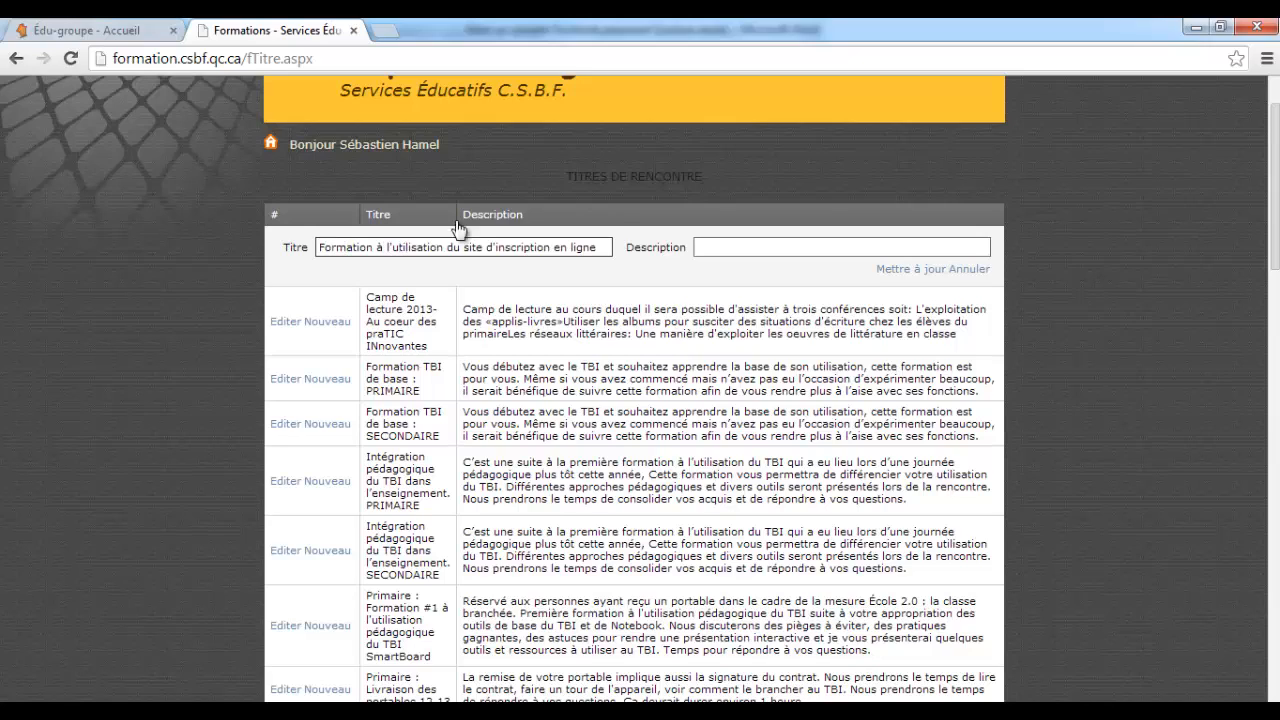
Fill the new title's description with the text copied from the Camp de lecture 2013 entry and save it
{"action": "left_click", "coordinate": [713, 248]}
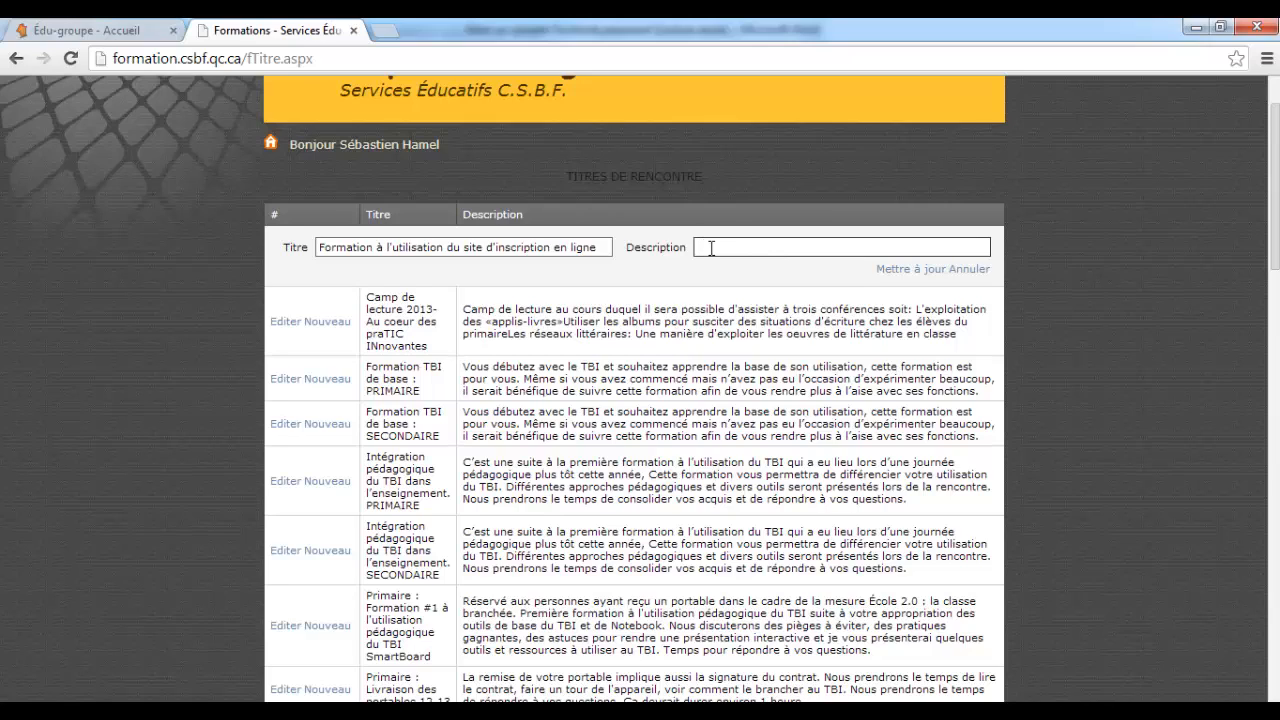
{"action": "left_click", "coordinate": [500, 322]}
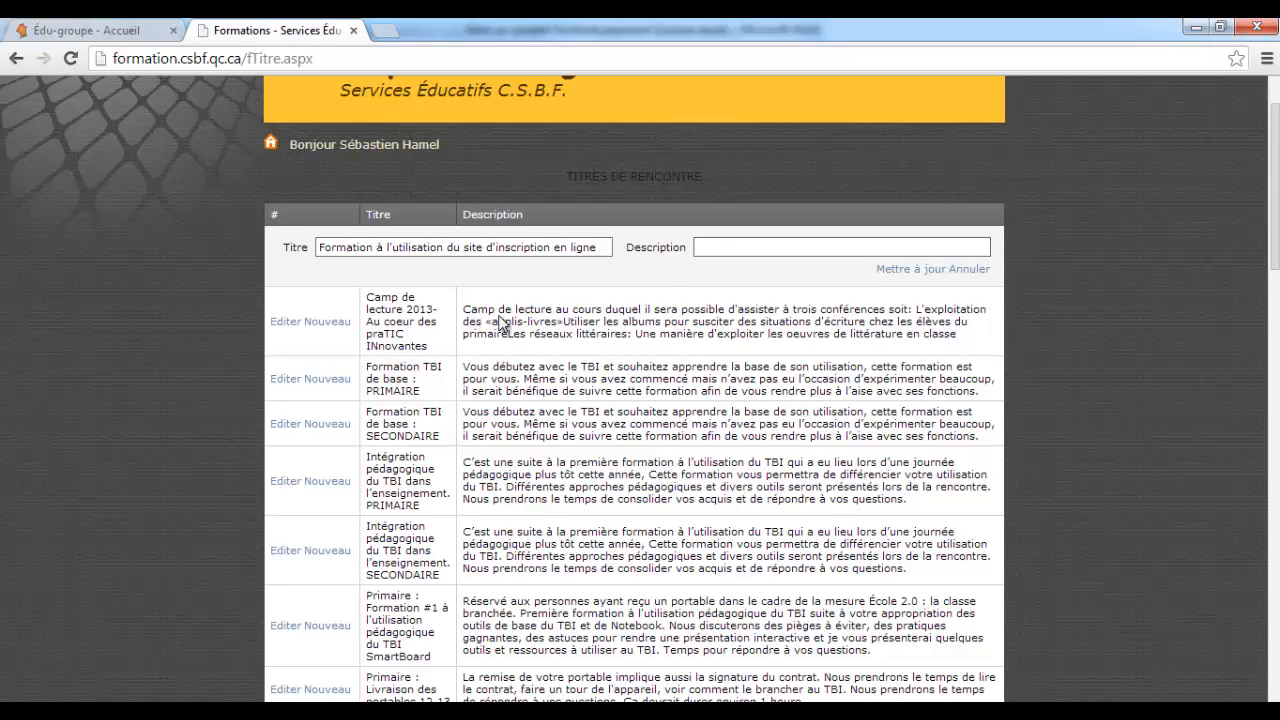
{"action": "left_click_drag", "start_coordinate": [467, 310], "coordinate": [965, 343]}
{"action": "key", "text": "ctrl+c"}
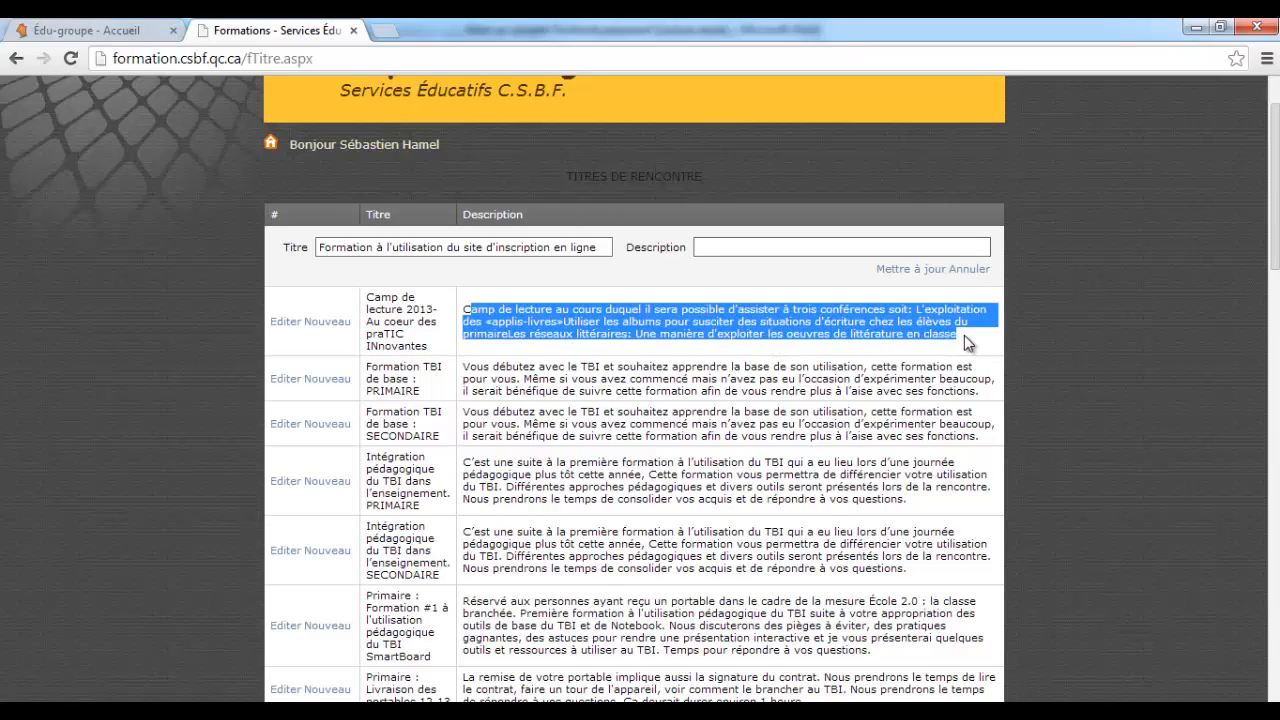
{"action": "right_click", "coordinate": [718, 248]}
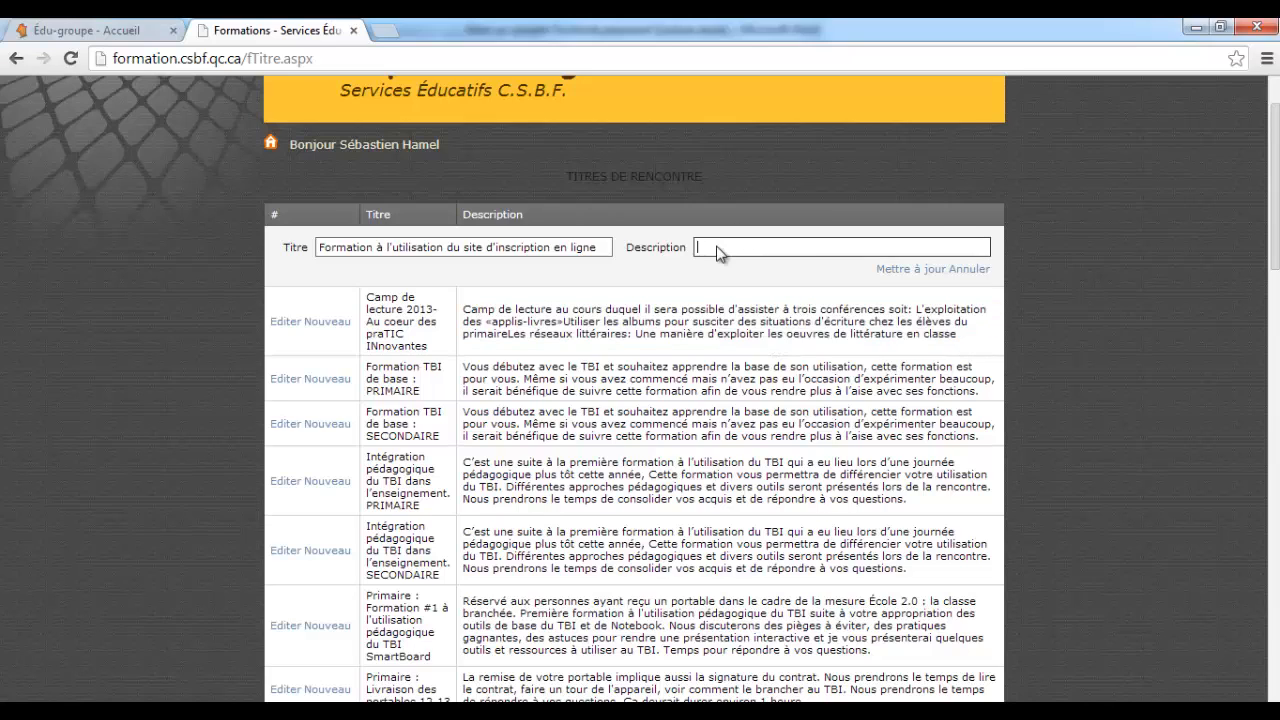
{"action": "left_click", "coordinate": [763, 356]}
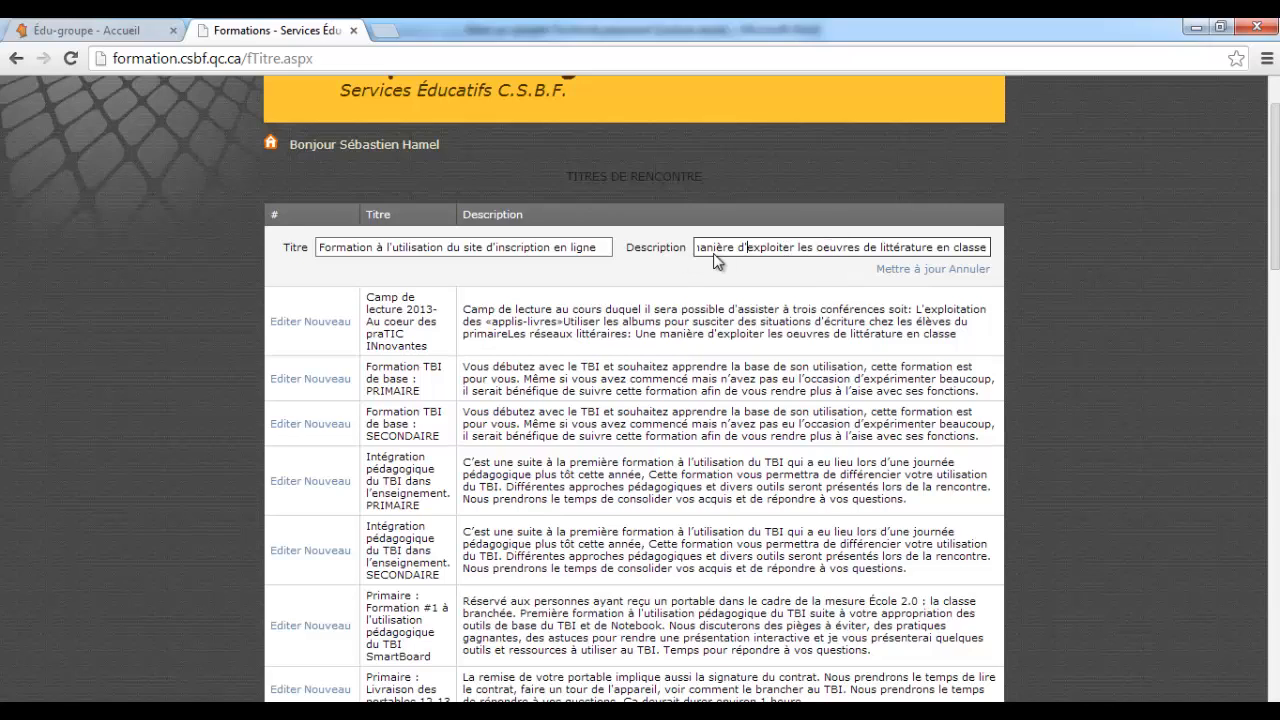
{"action": "left_click", "coordinate": [899, 276]}
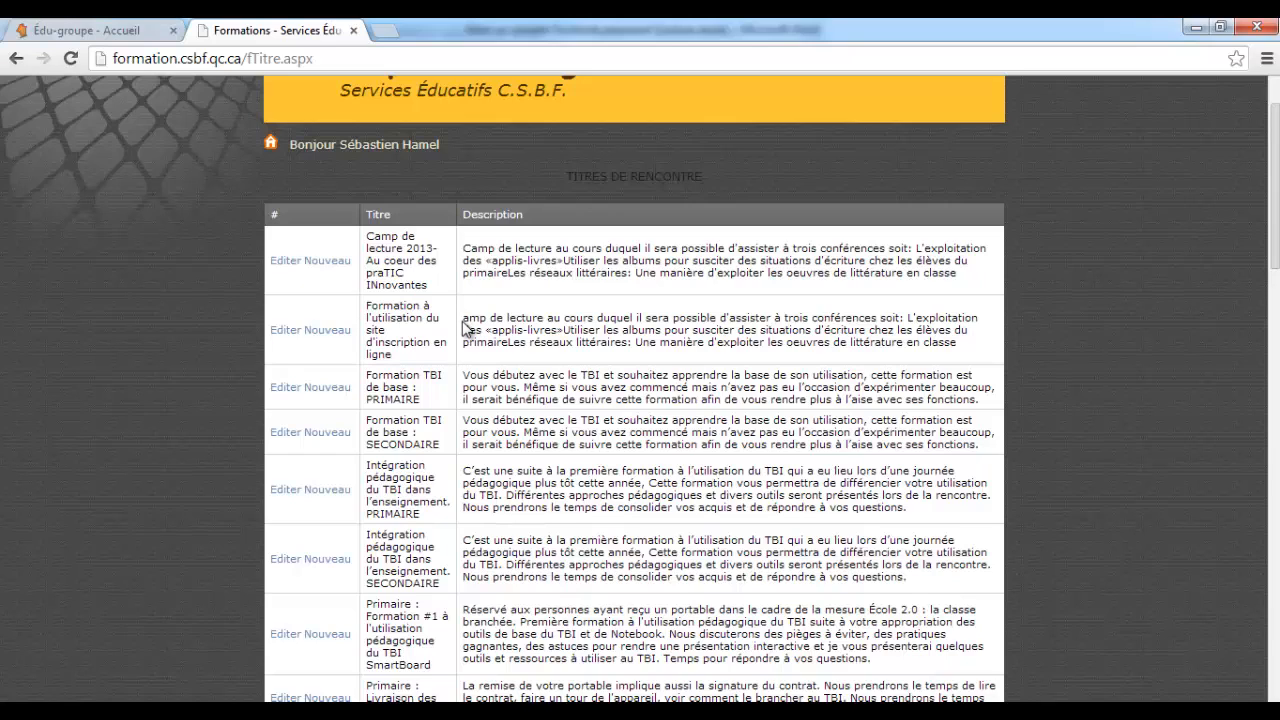
Edit the new title's description so that it begins with "TEST Camp de lecture" and save the change
{"action": "left_click", "coordinate": [285, 330]}
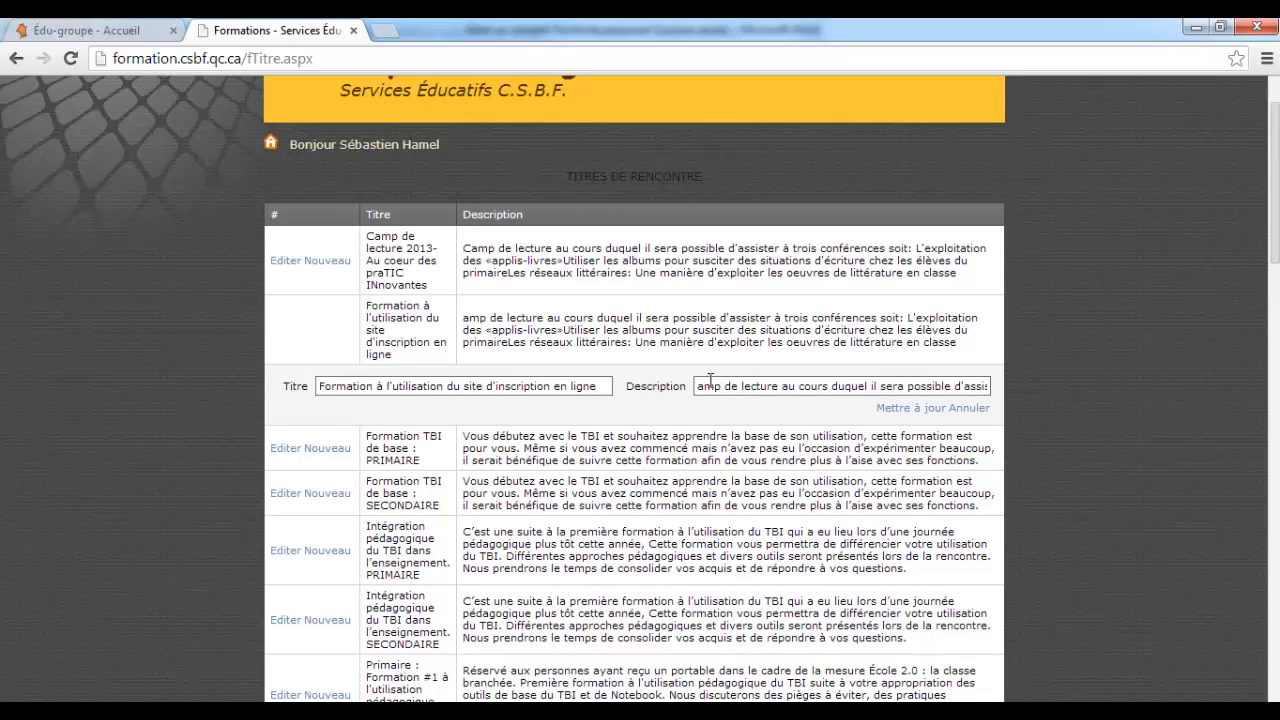
{"action": "left_click", "coordinate": [700, 387]}
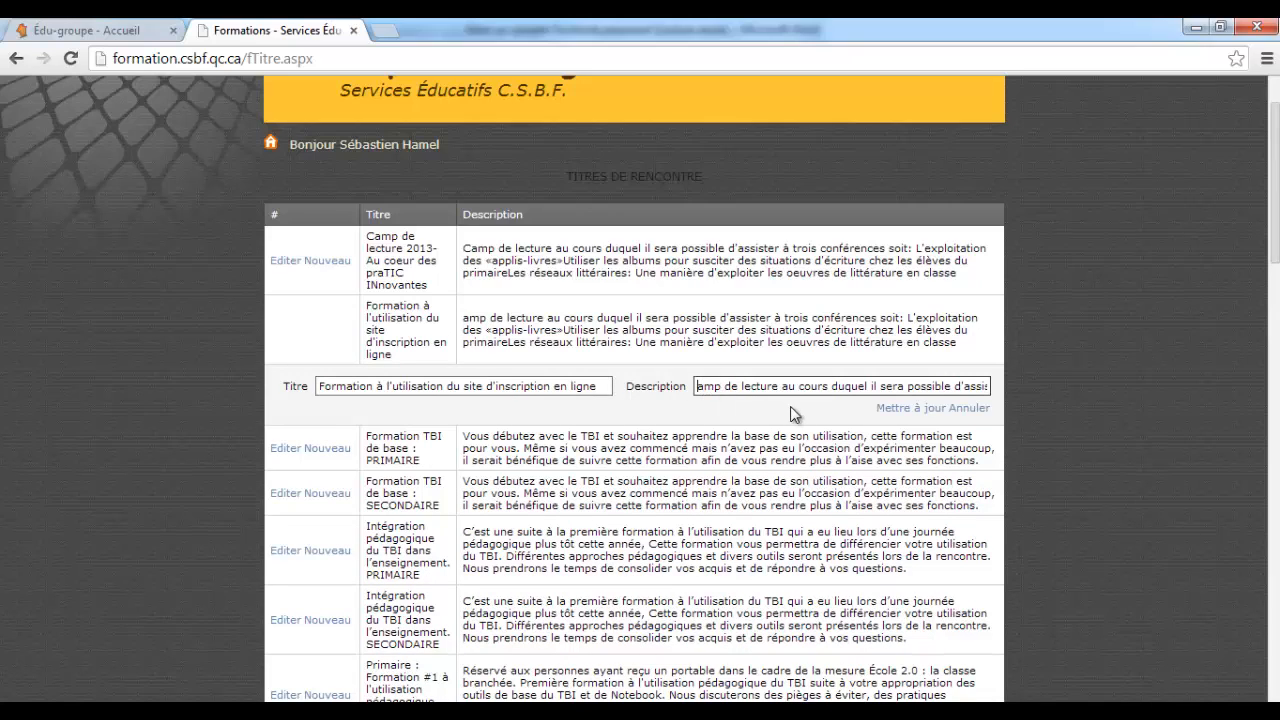
{"action": "type", "text": "TEST C"}
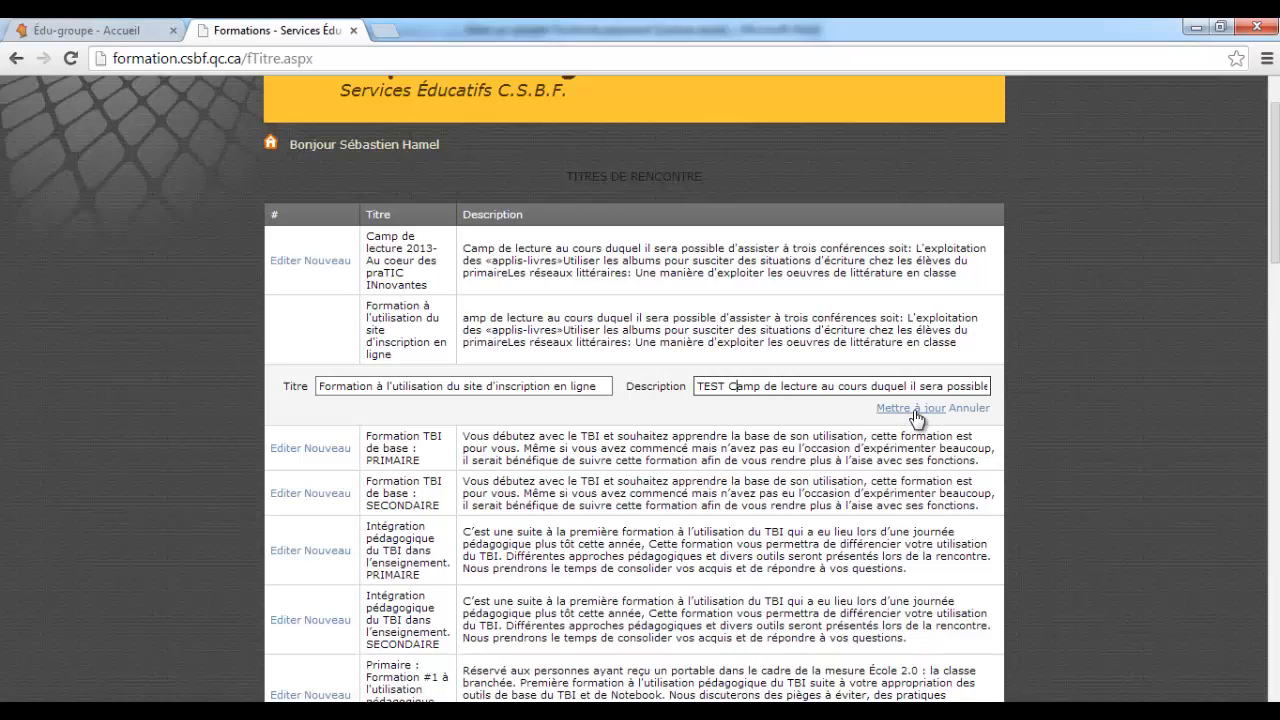
{"action": "left_click", "coordinate": [905, 409]}
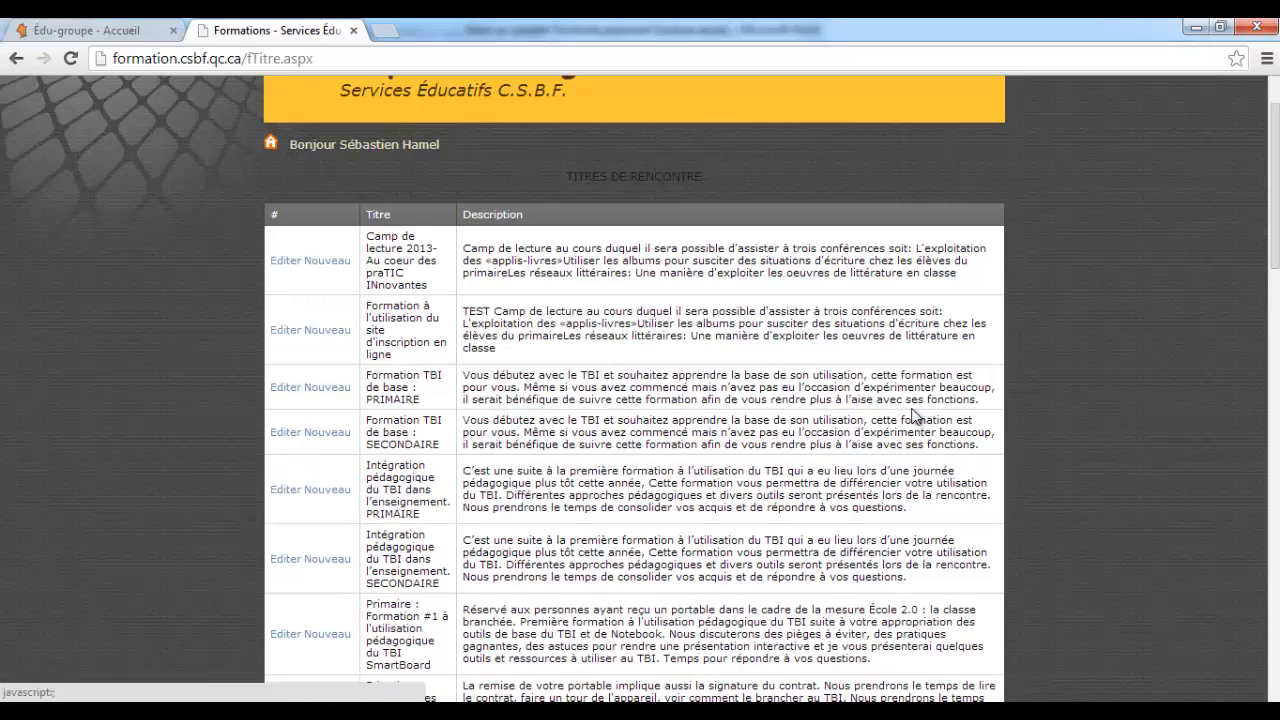
Return to the home page and create a new meeting with the title "Formation à l'utilisation du site d'inscription en ligne"
{"action": "left_click", "coordinate": [274, 143]}
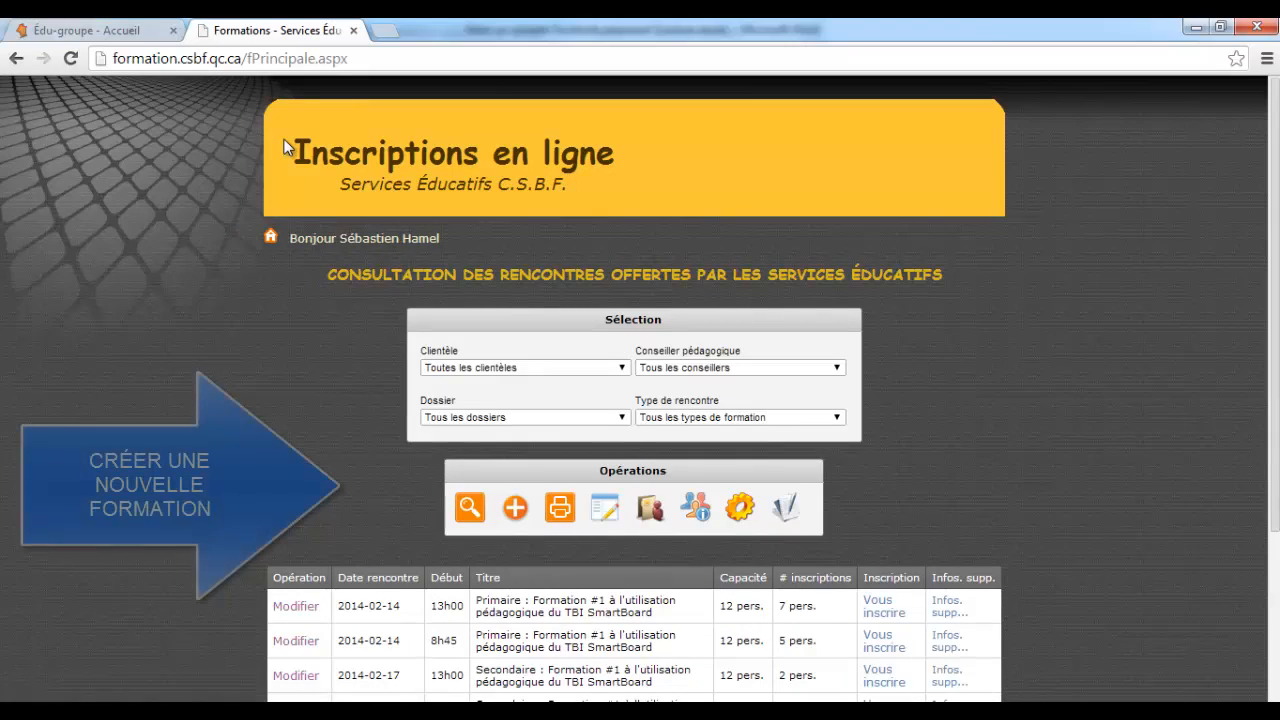
{"action": "left_click", "coordinate": [514, 511]}
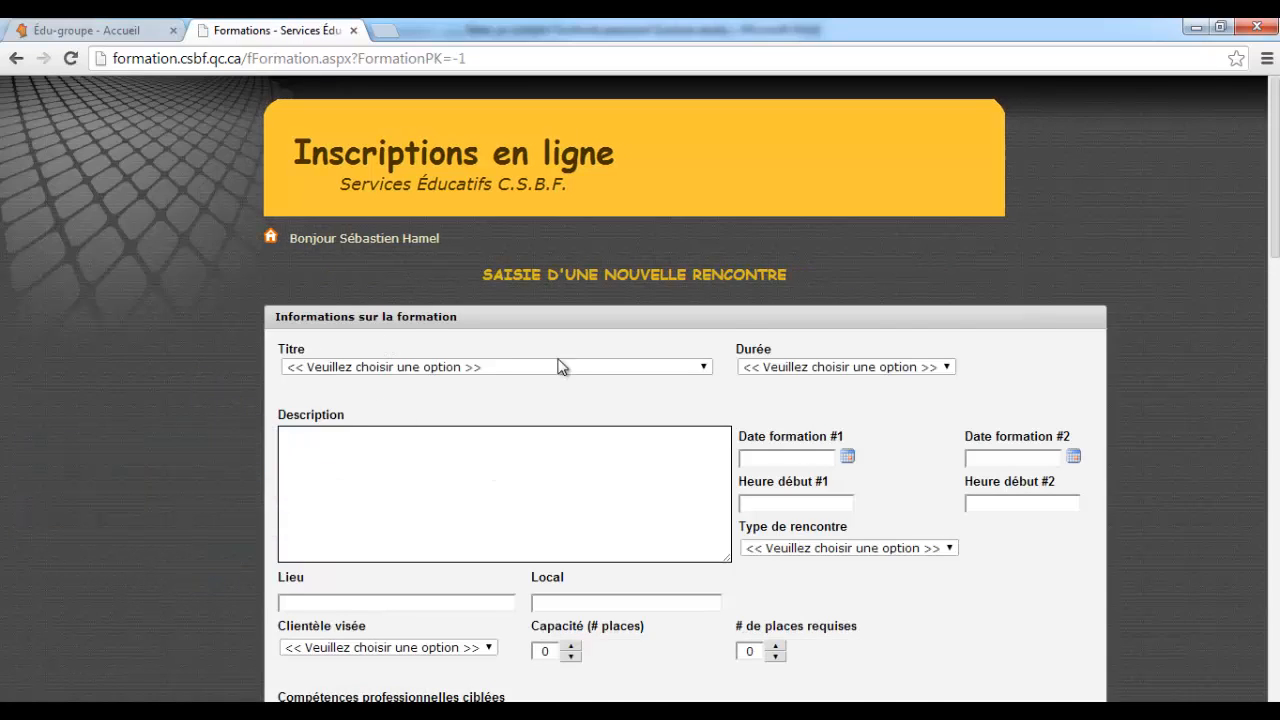
{"action": "scroll", "coordinate": [584, 362], "scroll_direction": "down", "scroll_amount": 20}
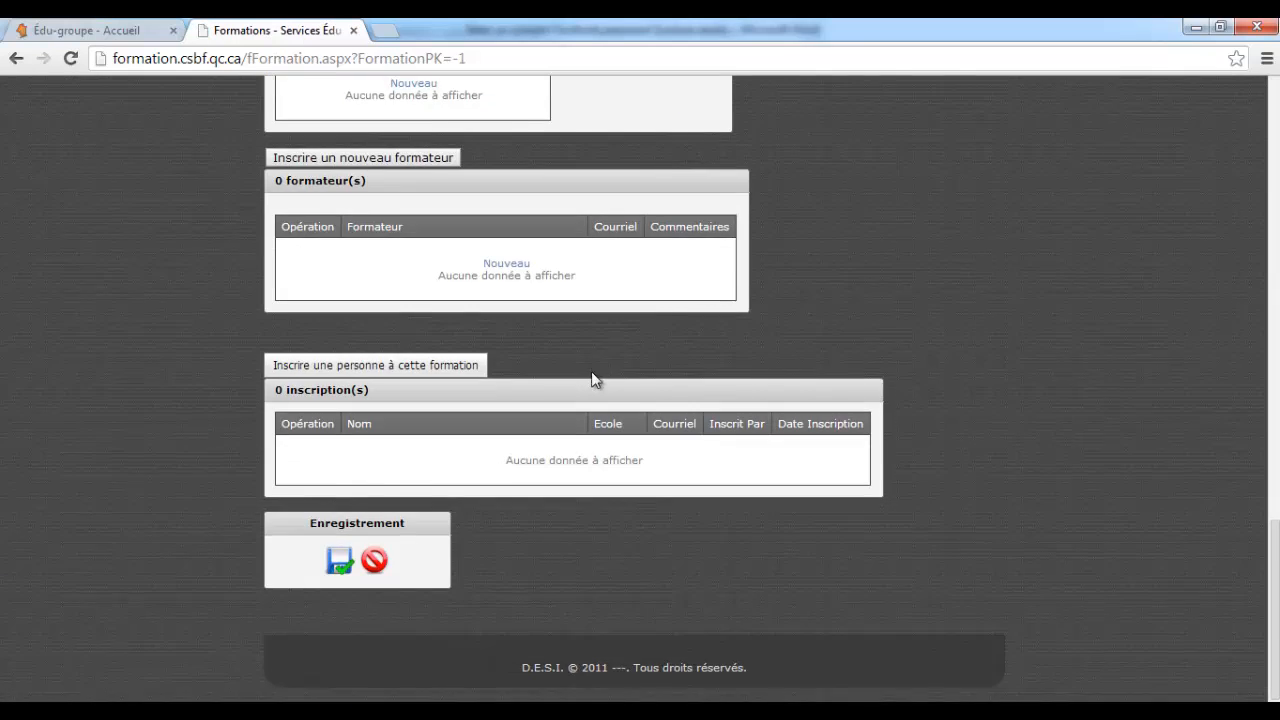
{"action": "scroll", "coordinate": [591, 372], "scroll_direction": "up", "scroll_amount": 20}
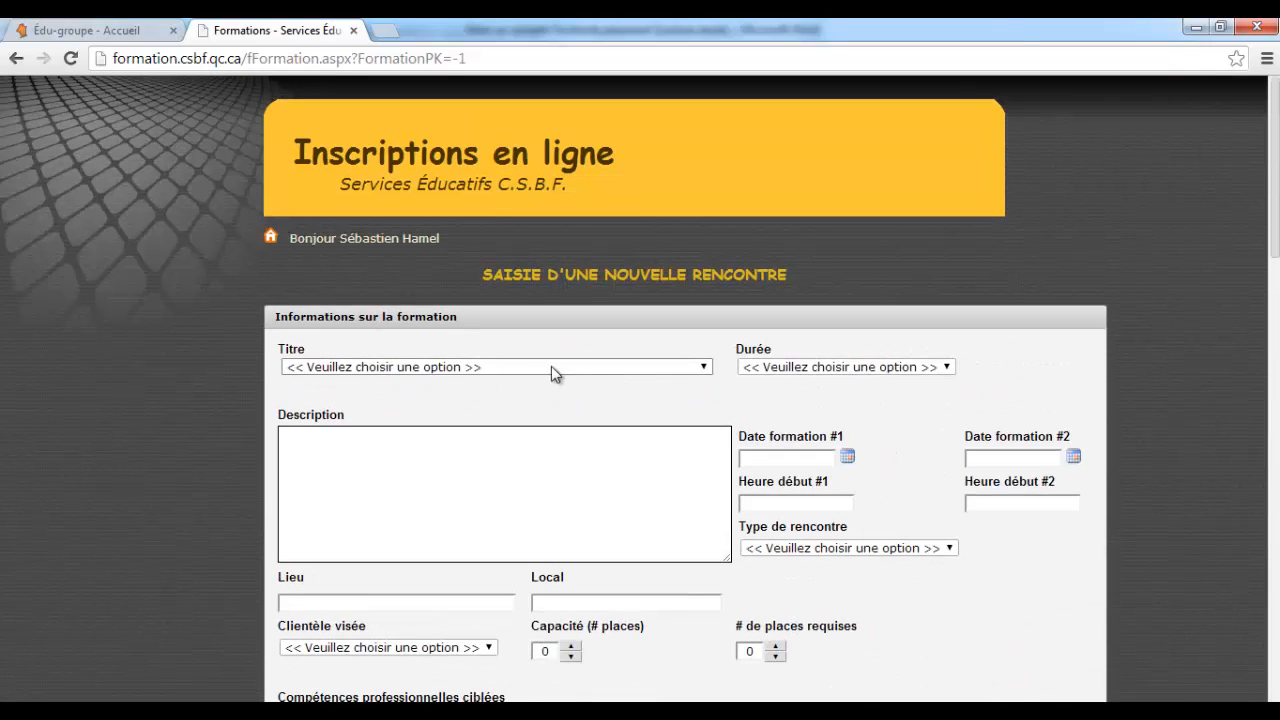
{"action": "left_click", "coordinate": [410, 369]}
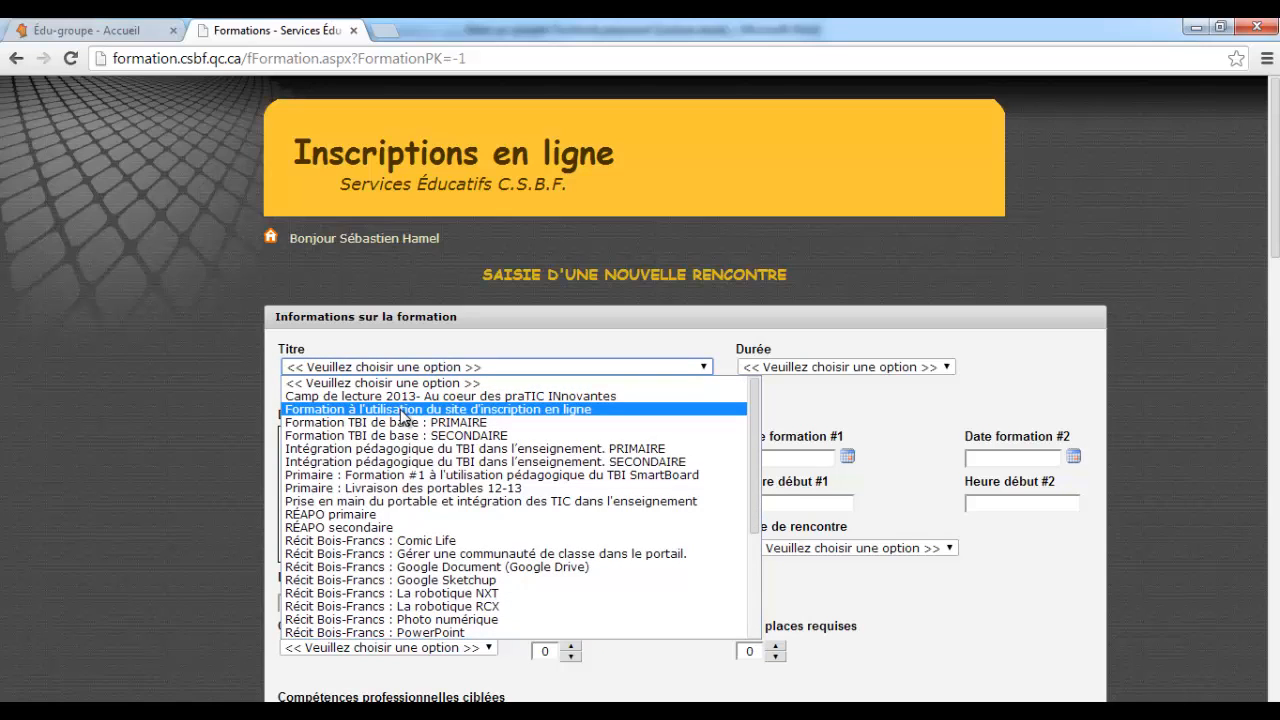
{"action": "left_click", "coordinate": [510, 411]}
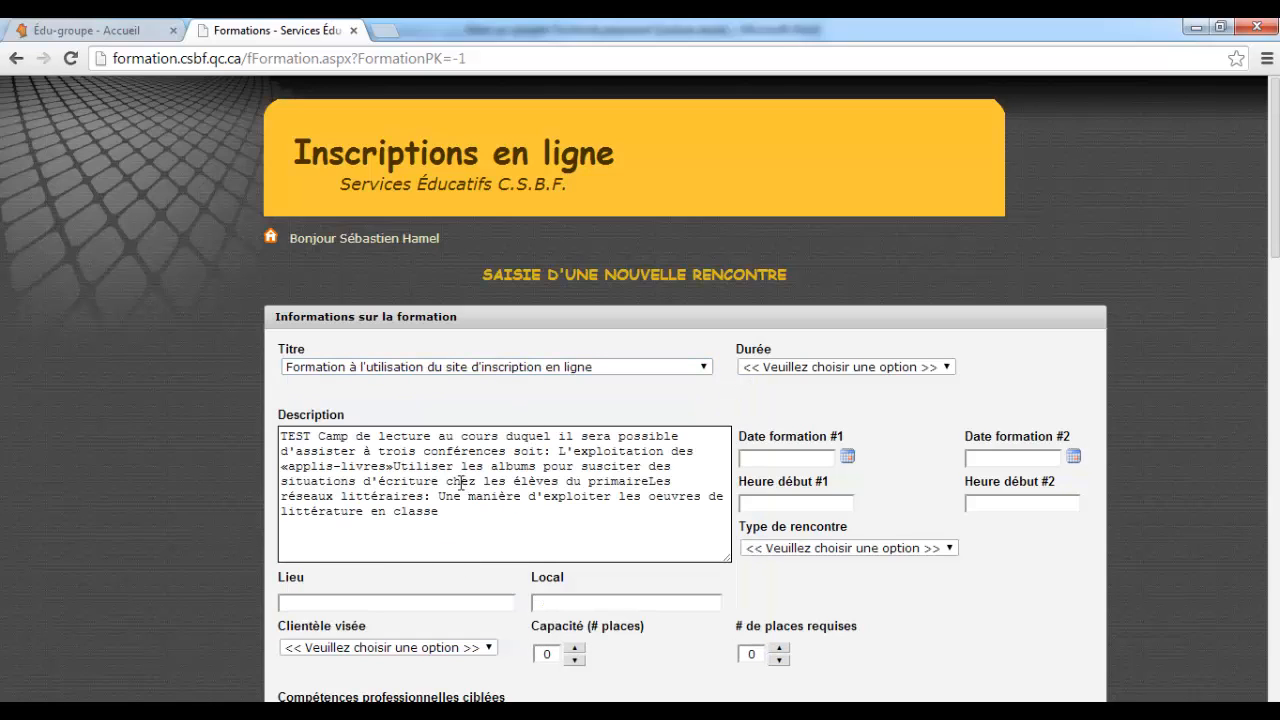
Append ". Ceci est un test." to the end of the meeting's description
{"action": "left_click", "coordinate": [459, 518]}
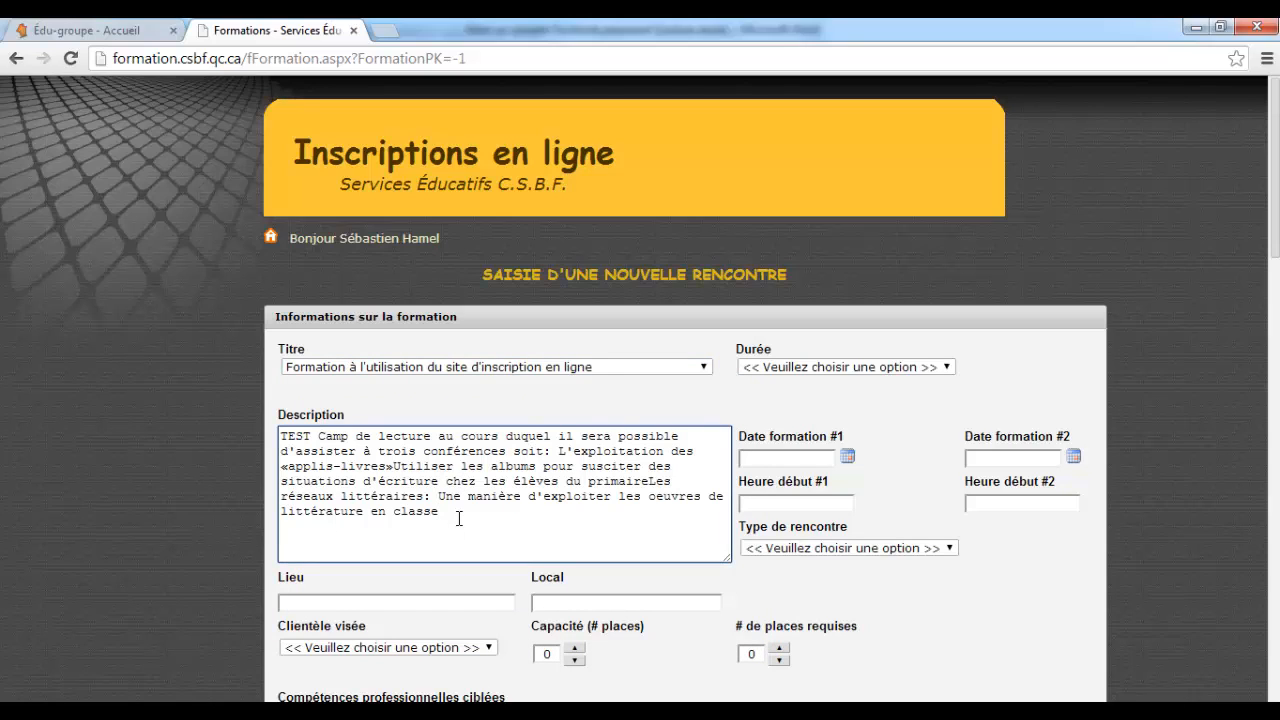
{"action": "type", "text": ".  Ceci est un "}
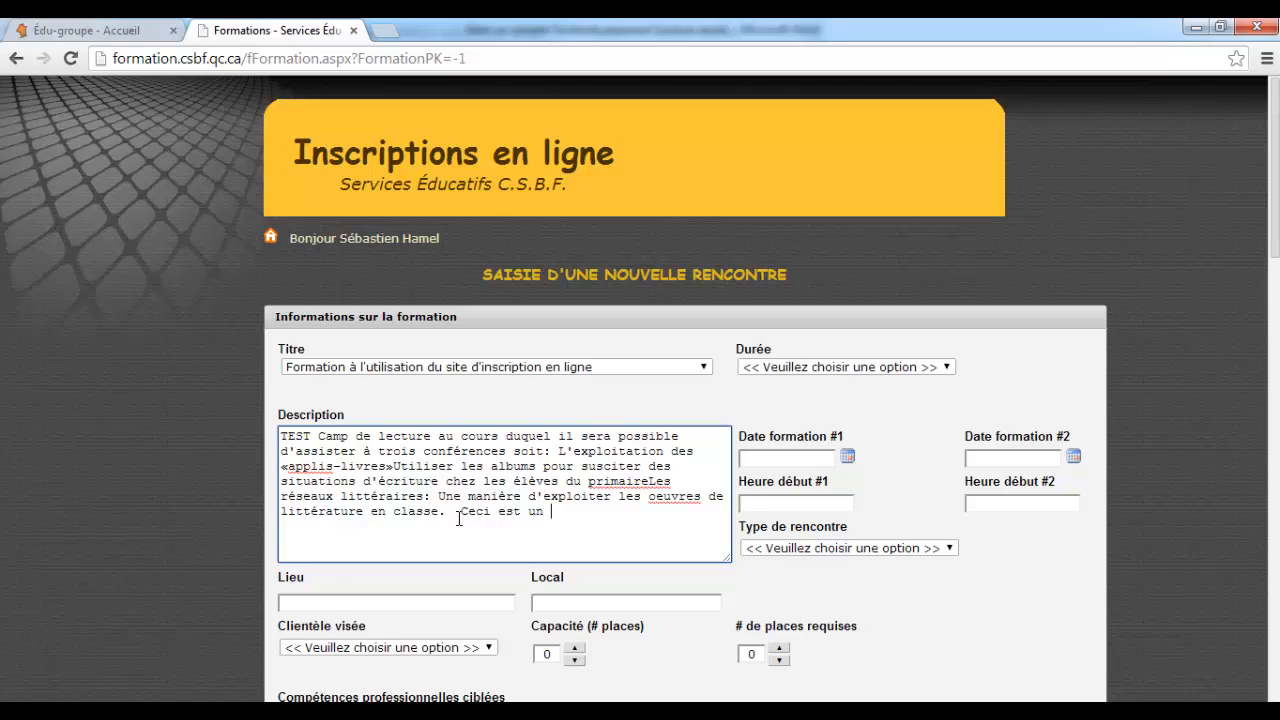
{"action": "type", "text": "test."}
Schedule the meeting with duration "AM seulement", first date 2014-02-13 and first start time 8h45
{"action": "left_click", "coordinate": [827, 366]}
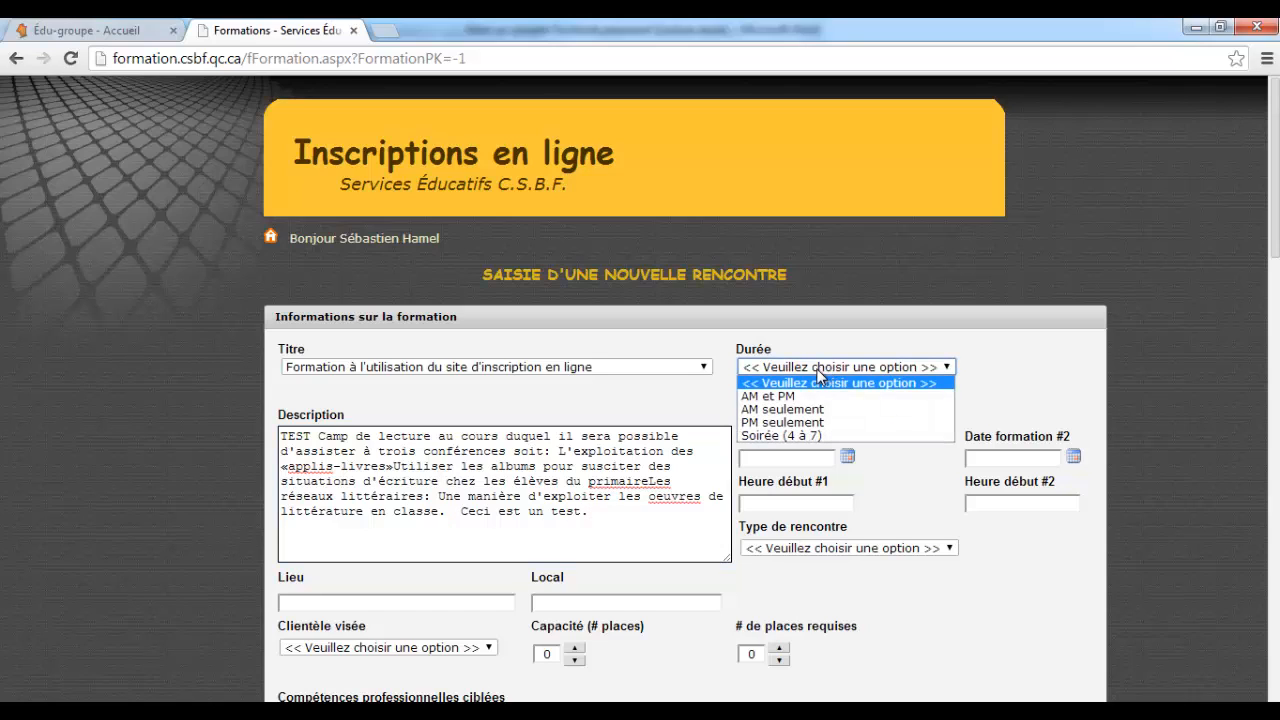
{"action": "left_click", "coordinate": [775, 411]}
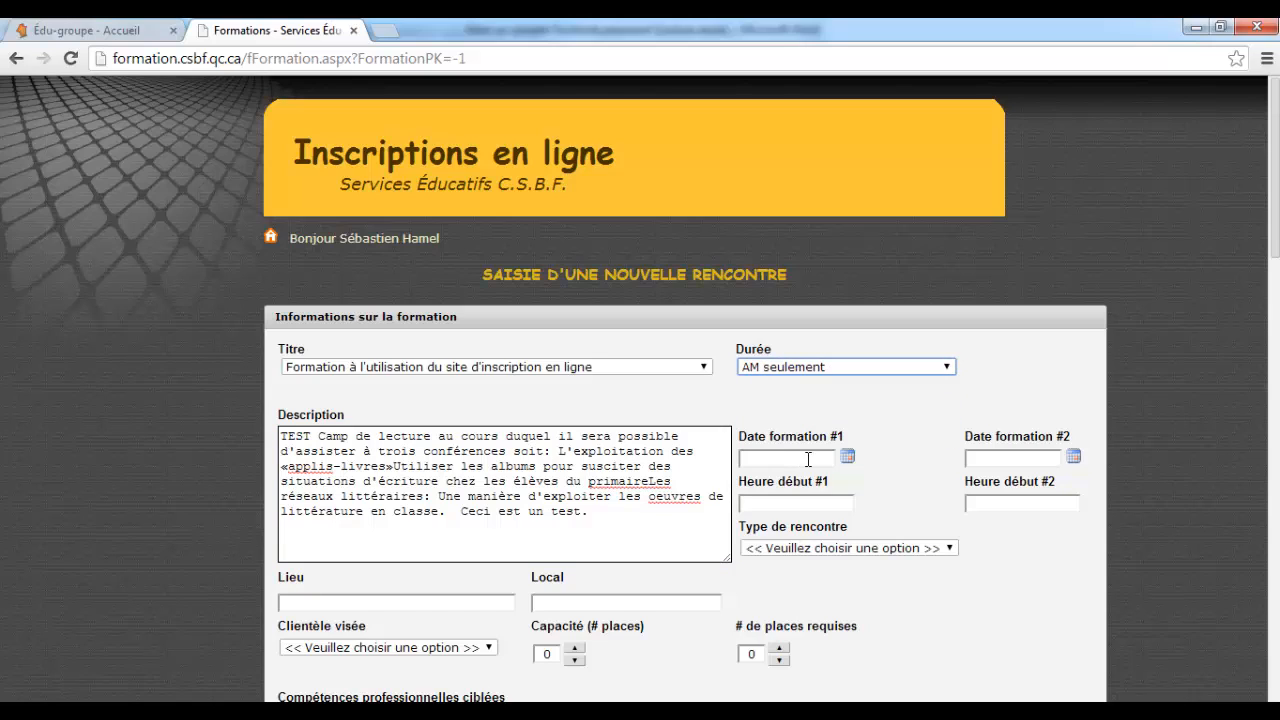
{"action": "left_click", "coordinate": [848, 457]}
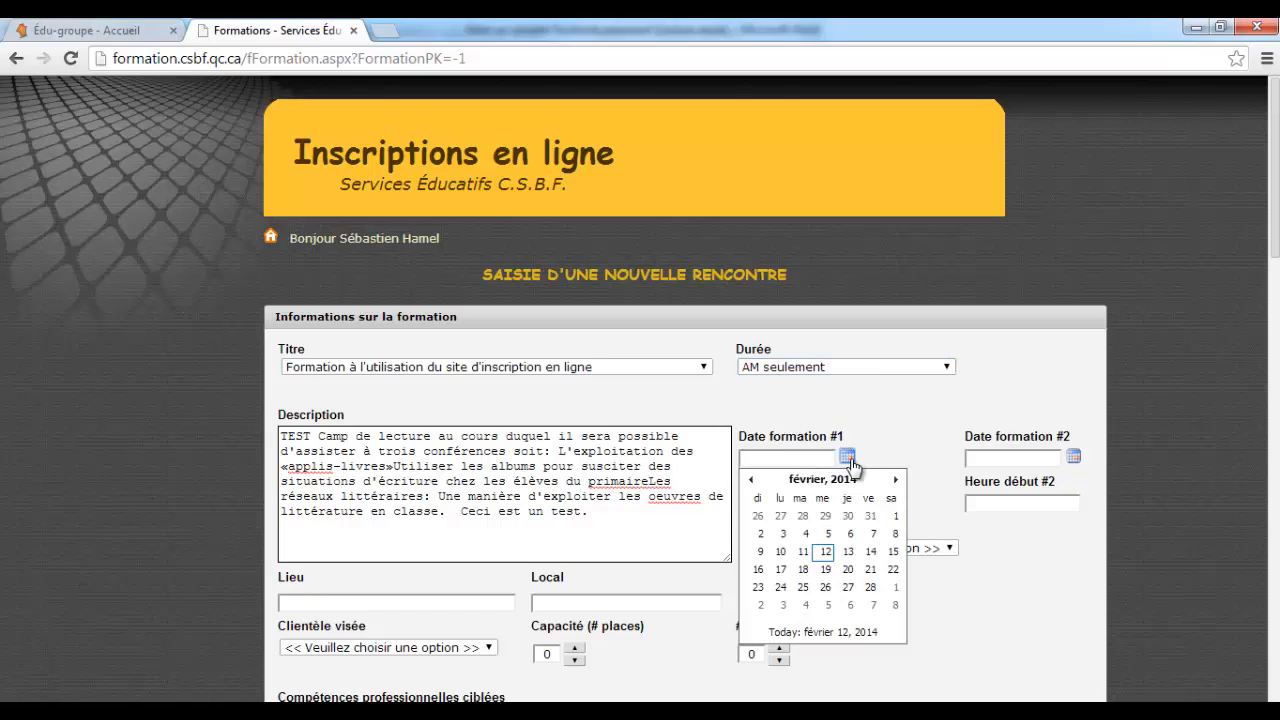
{"action": "left_click", "coordinate": [850, 556]}
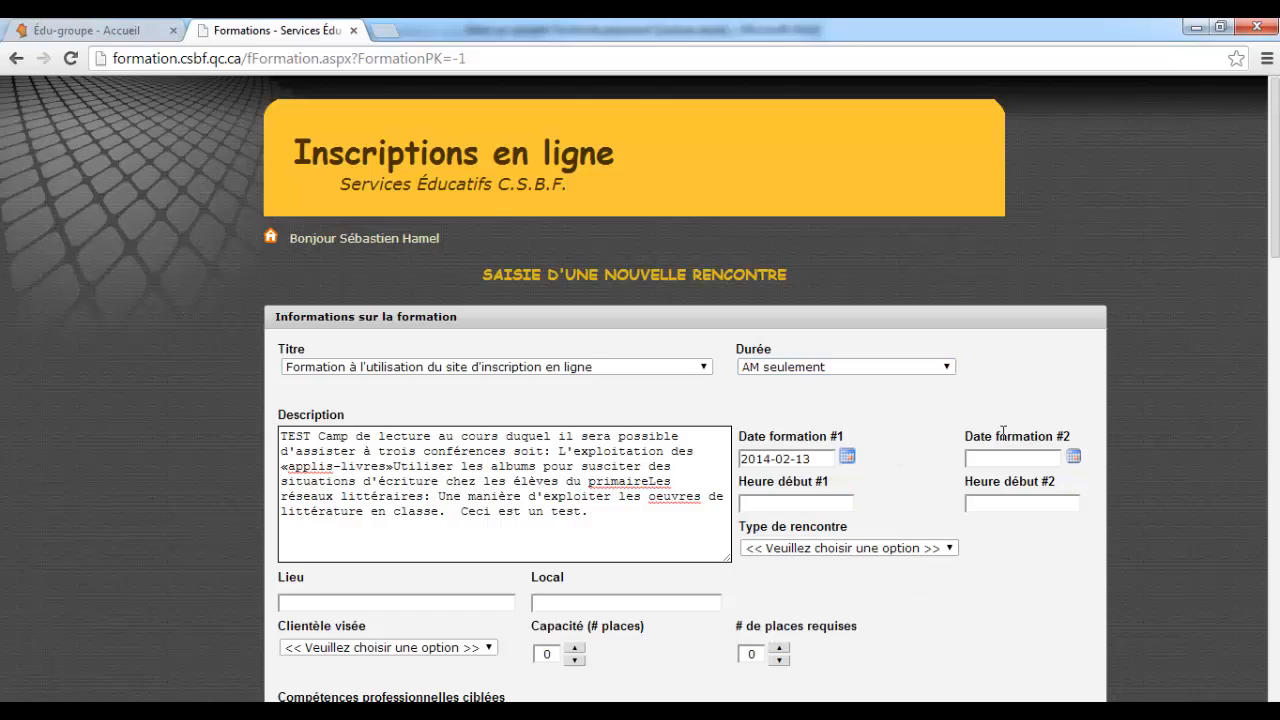
{"action": "left_click", "coordinate": [825, 503]}
{"action": "type", "text": "8h45"}
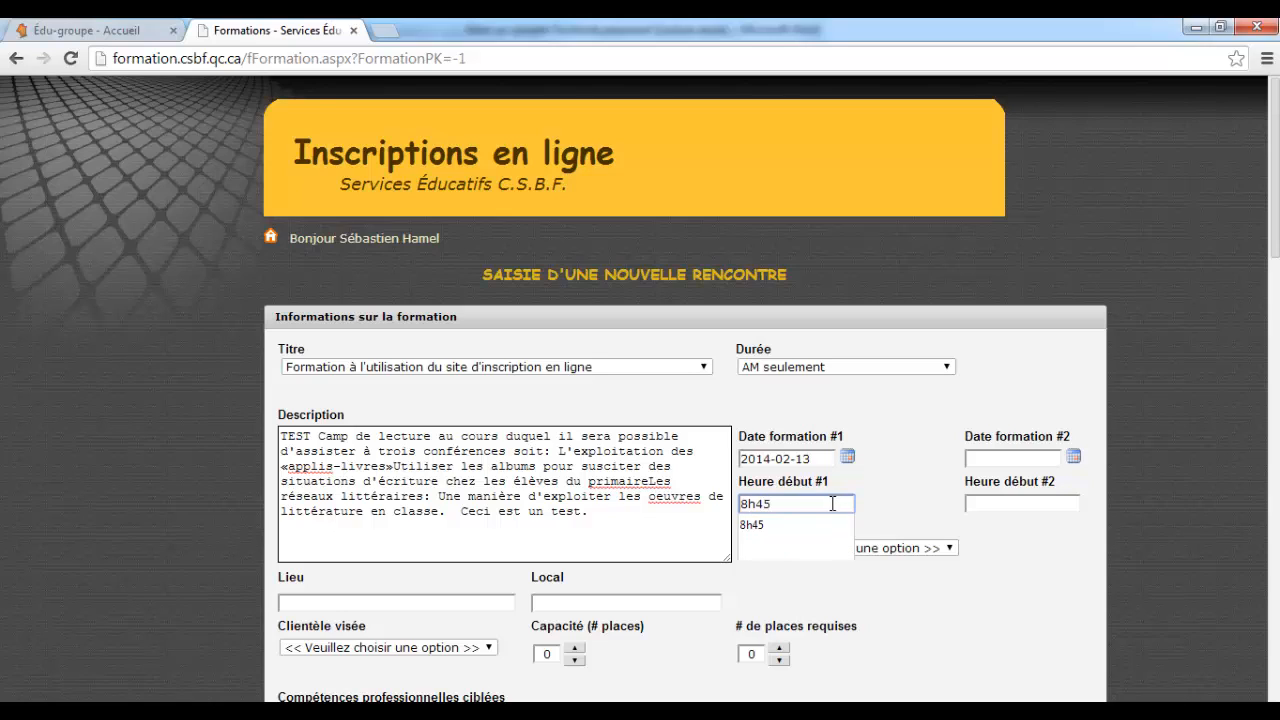
{"action": "left_click", "coordinate": [882, 495]}
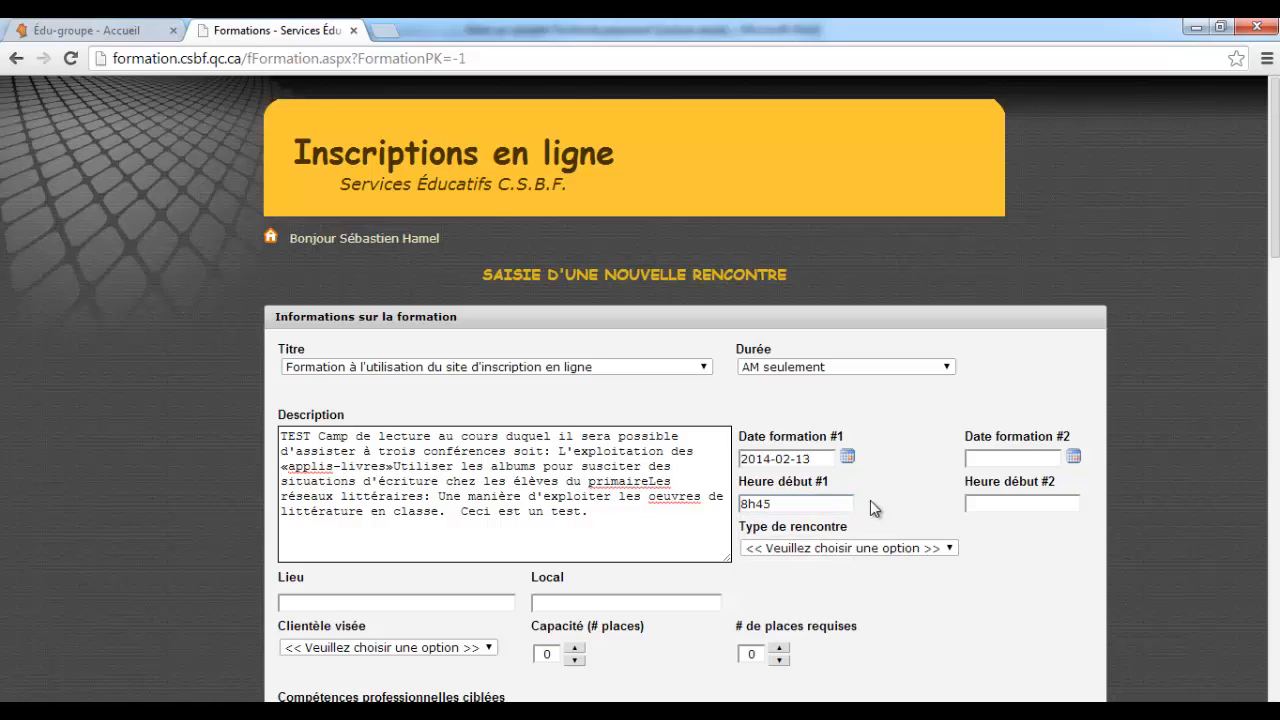
Set the meeting type to "Formation", the location to "Centre administratif" and the room to "Salle A"
{"action": "left_click", "coordinate": [830, 548]}
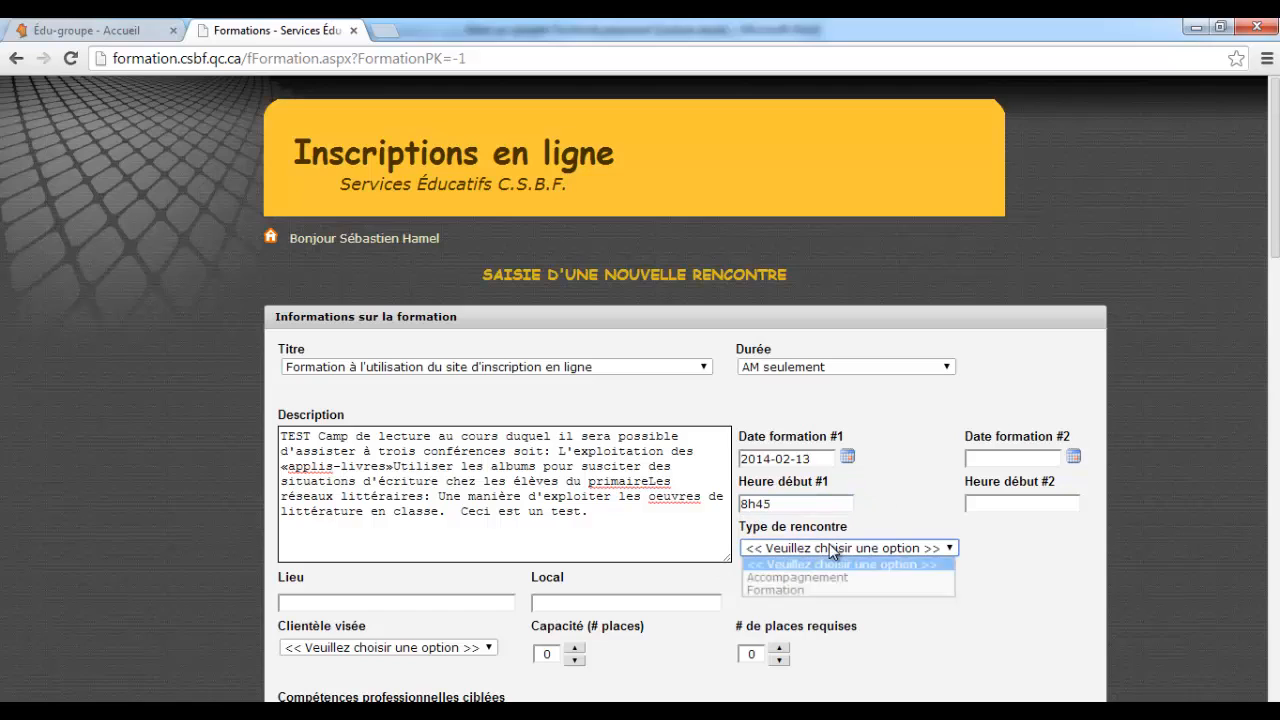
{"action": "left_click", "coordinate": [783, 590]}
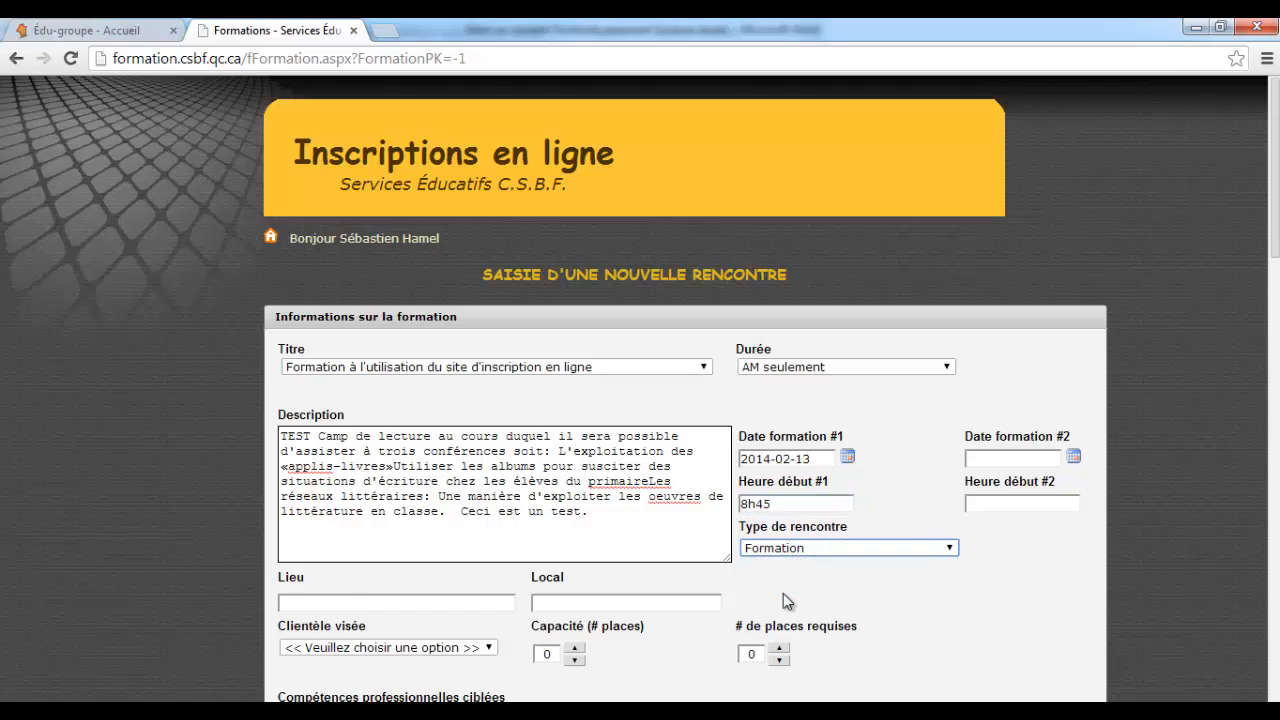
{"action": "left_click", "coordinate": [312, 607]}
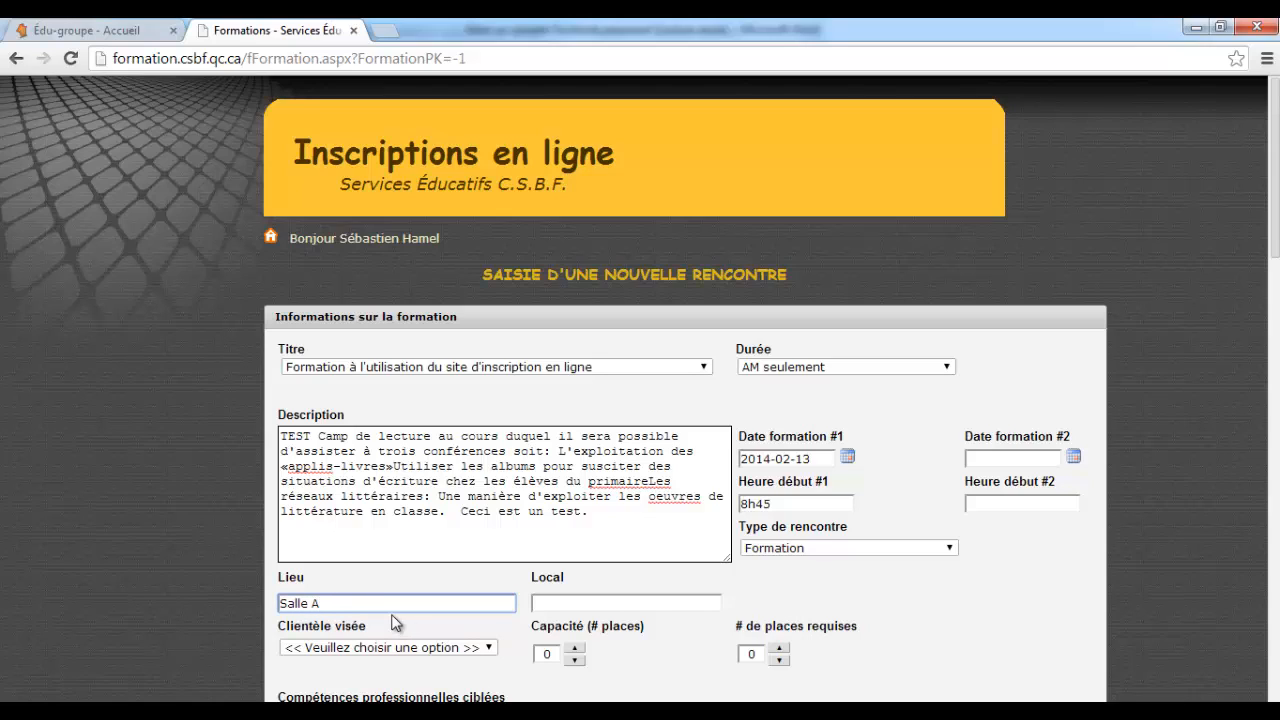
{"action": "key", "text": "BackSpace"}
{"action": "key", "text": "BackSpace"}
{"action": "key", "text": "BackSpace"}
{"action": "key", "text": "BackSpace"}
{"action": "key", "text": "BackSpace"}
{"action": "key", "text": "BackSpace"}
{"action": "type", "text": "CEntre admi"}
{"action": "left_click", "coordinate": [303, 603]}
{"action": "key", "text": "BackSpace"}
{"action": "type", "text": "e"}
{"action": "left_click", "coordinate": [577, 603]}
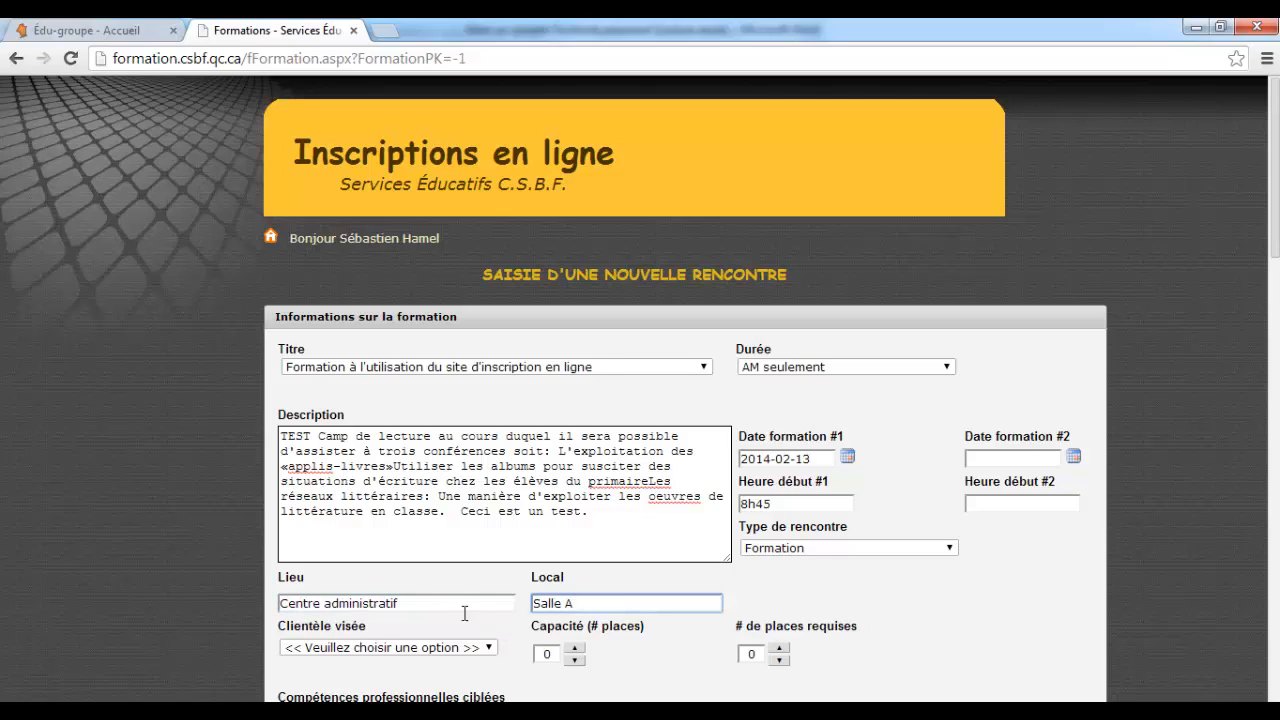
Choose "Tout le monde" as the meeting's target audience
{"action": "left_click", "coordinate": [516, 652]}
{"action": "scroll", "coordinate": [516, 654], "scroll_direction": "down", "scroll_amount": 3}
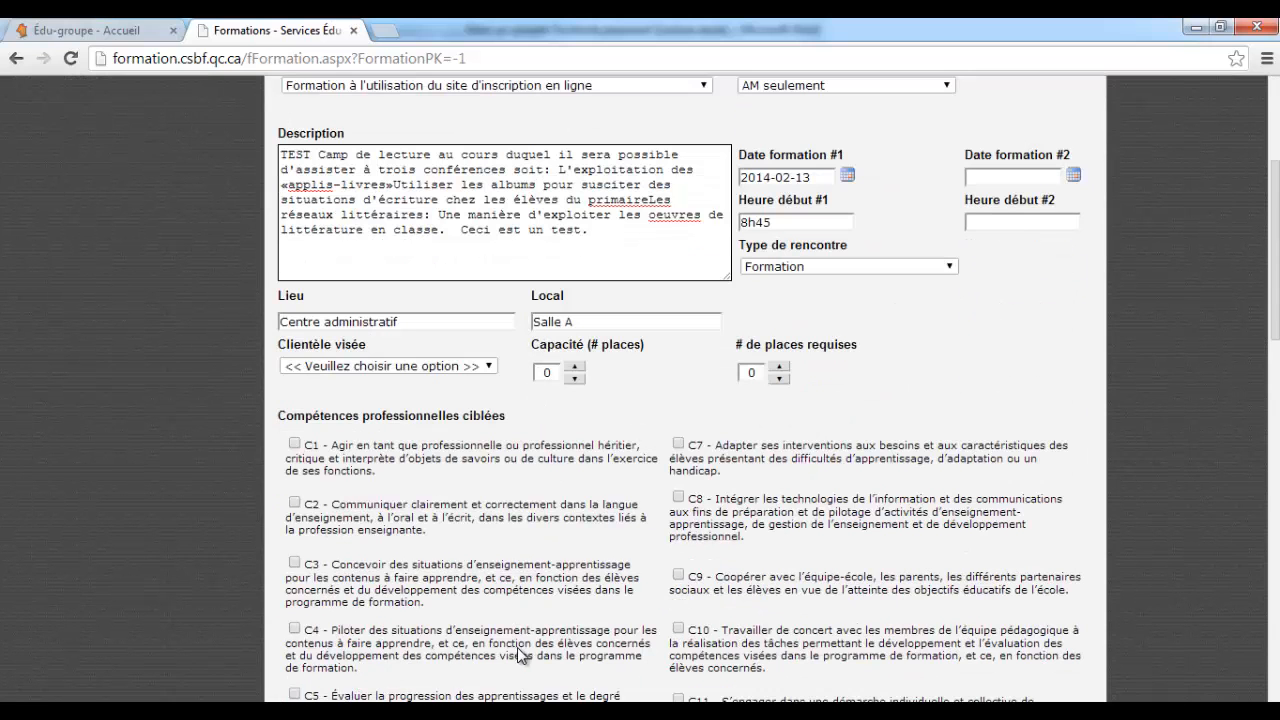
{"action": "left_click", "coordinate": [336, 372]}
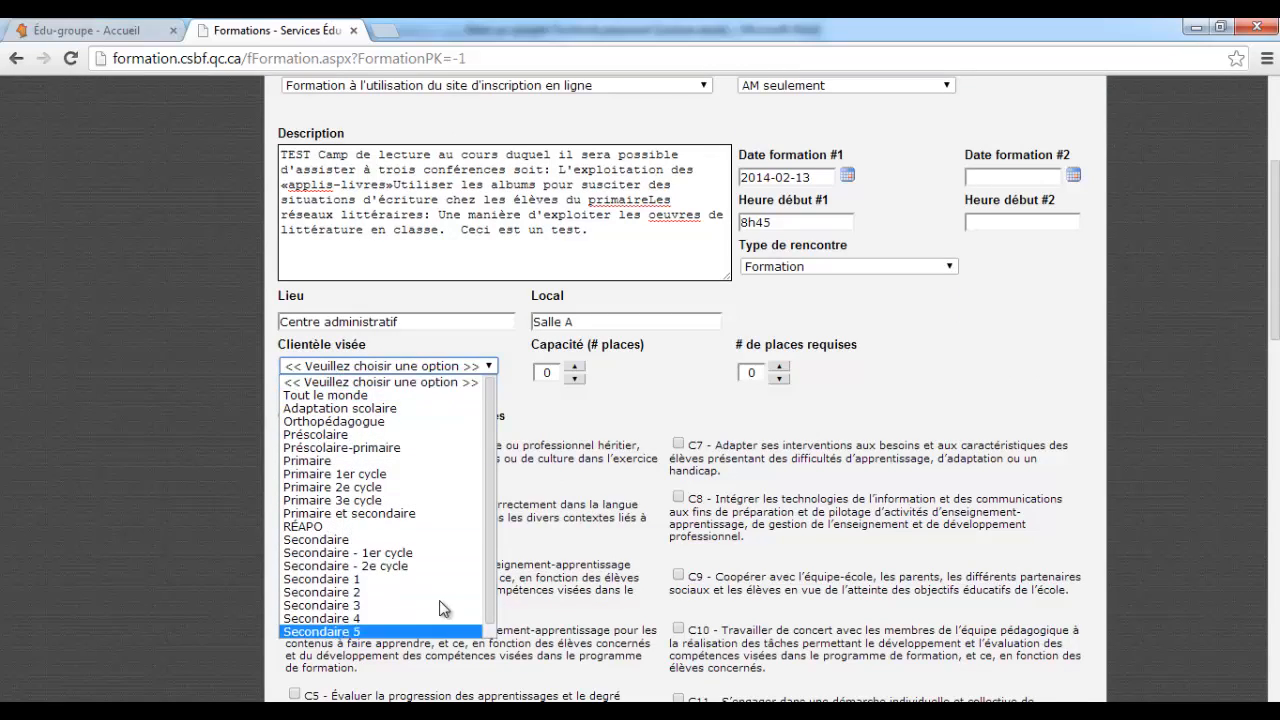
{"action": "left_click_drag", "start_coordinate": [488, 488], "coordinate": [484, 432]}
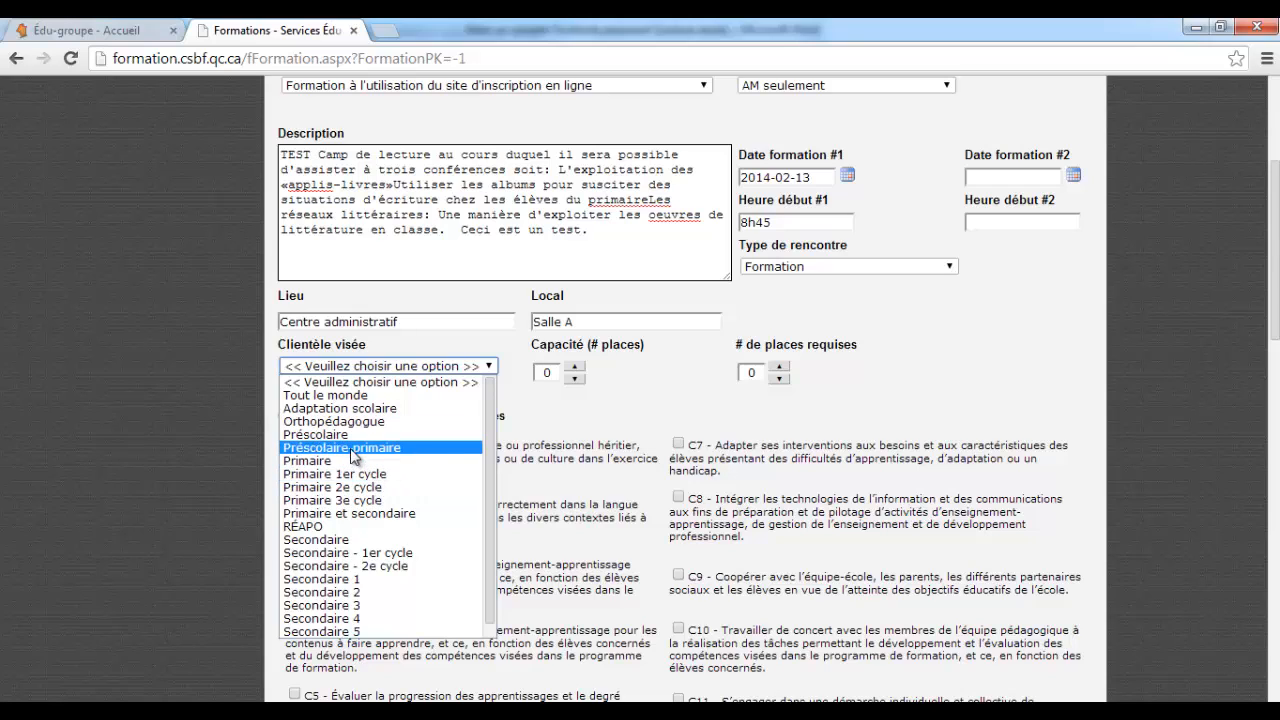
{"action": "left_click", "coordinate": [333, 396]}
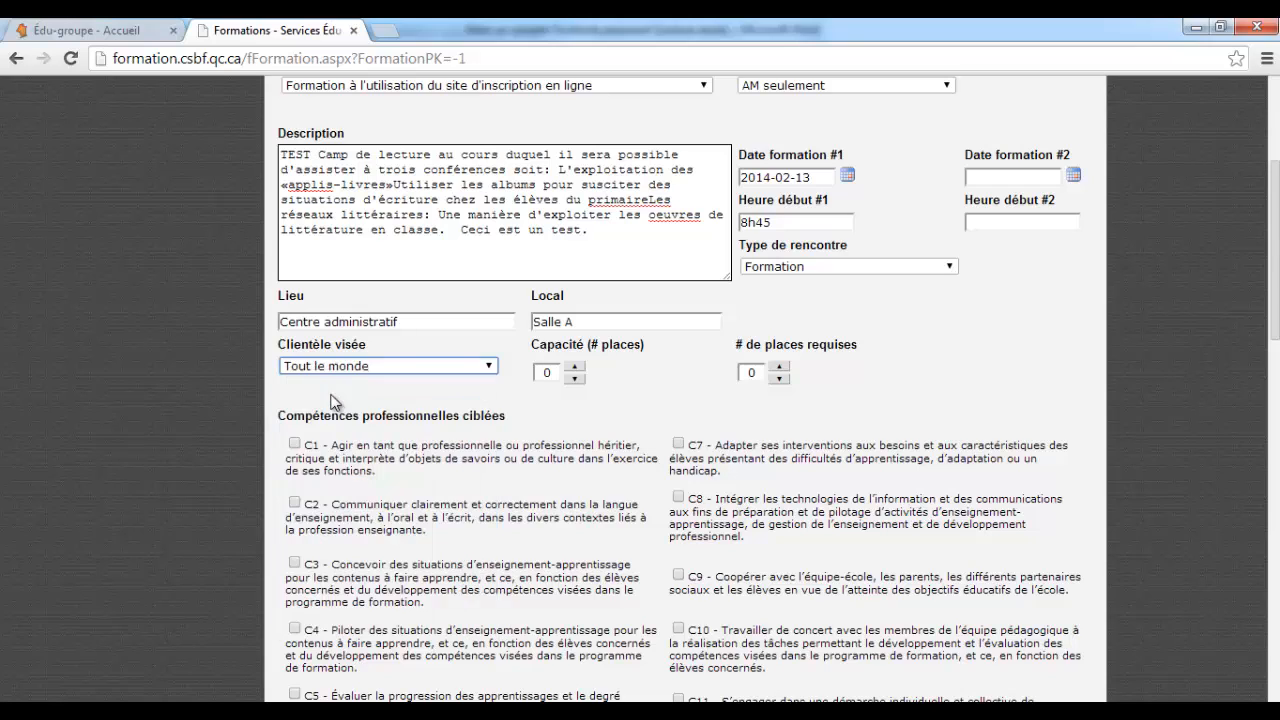
Set the capacity to 15 places and the required places to 8, and select professional competency C8
{"action": "left_click", "coordinate": [575, 367]}
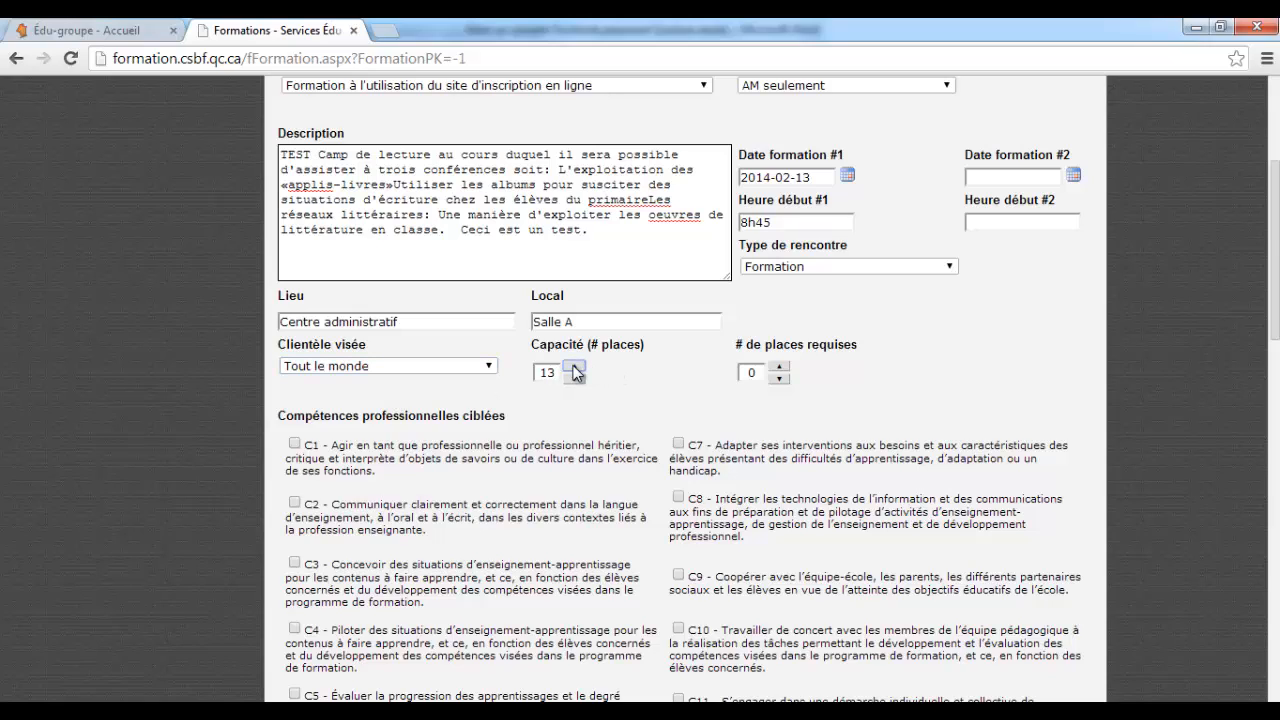
{"action": "left_click", "coordinate": [780, 367]}
{"action": "left_click", "coordinate": [679, 496]}
Set the meeting's status to "En cours d'inscription"
{"action": "scroll", "coordinate": [590, 420], "scroll_direction": "down", "scroll_amount": 2}
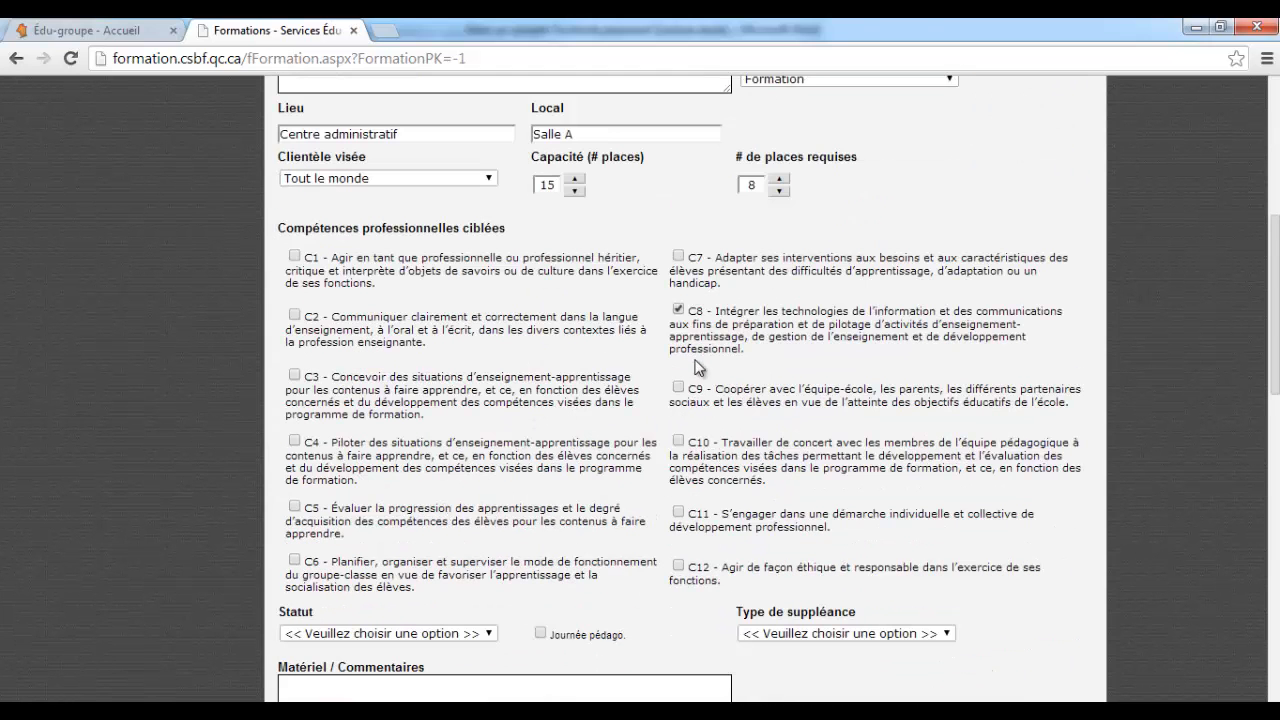
{"action": "scroll", "coordinate": [570, 575], "scroll_direction": "down", "scroll_amount": 2}
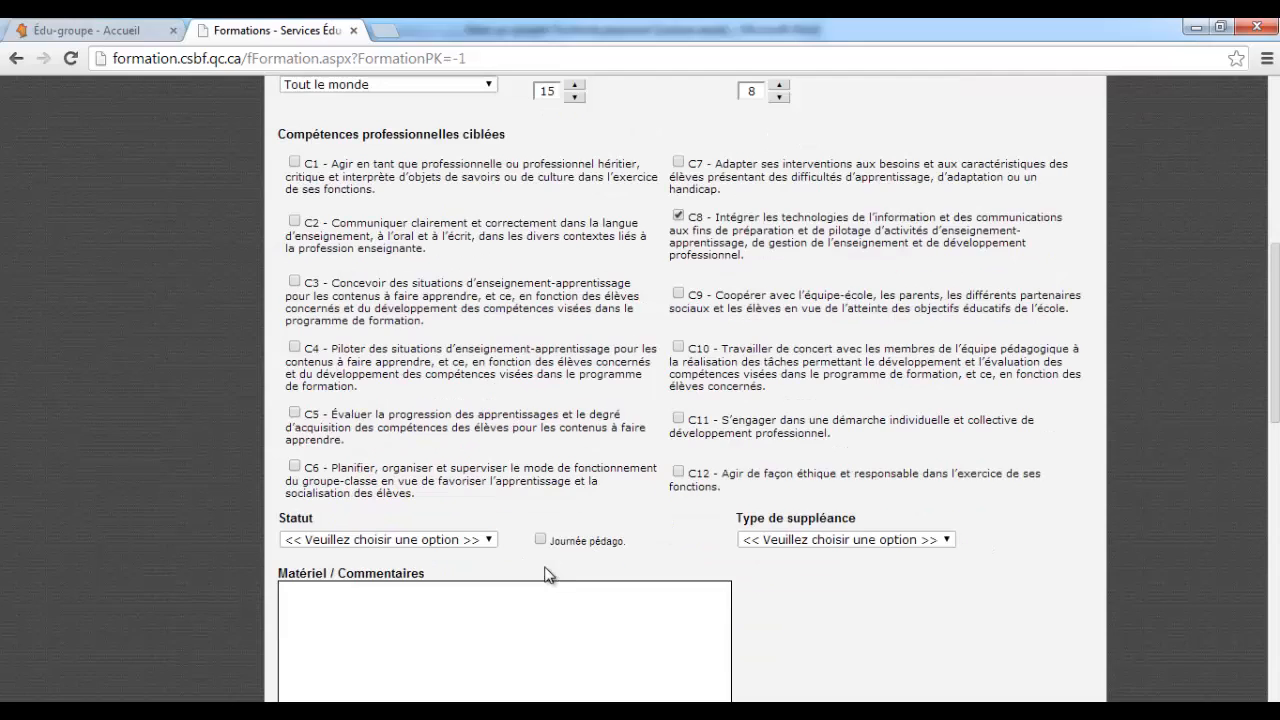
{"action": "left_click", "coordinate": [336, 449]}
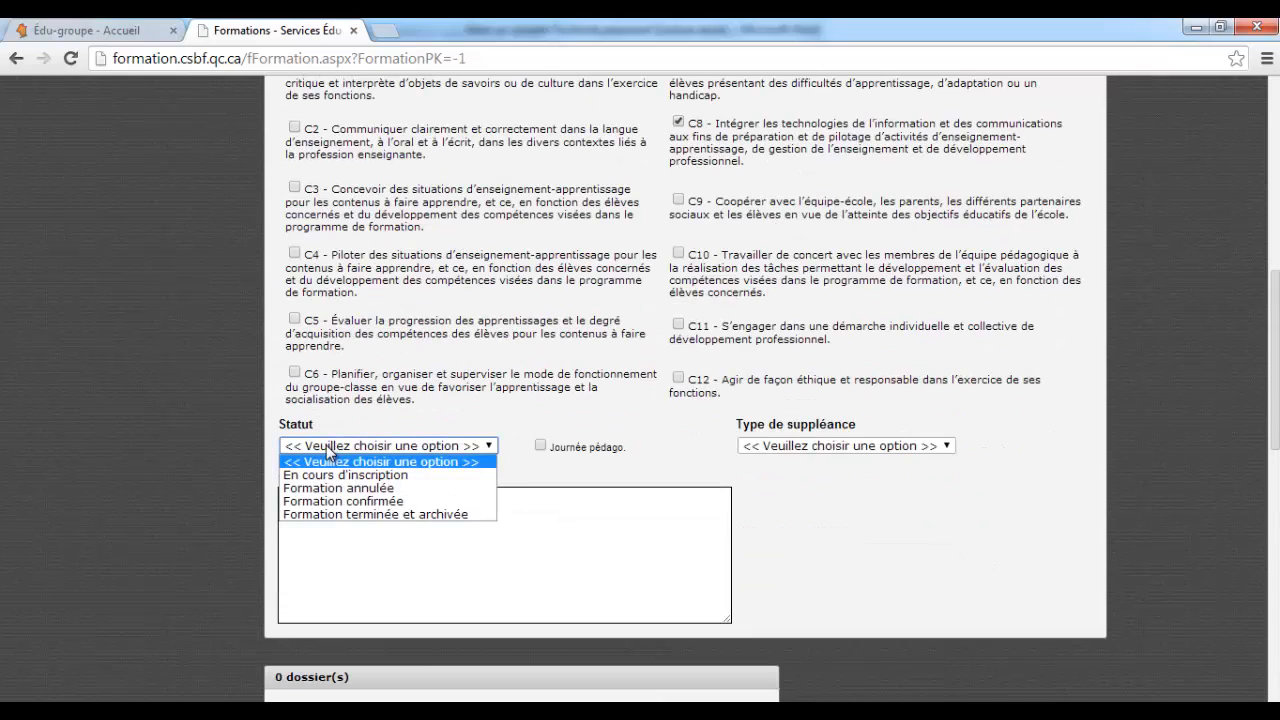
{"action": "left_click", "coordinate": [336, 477]}
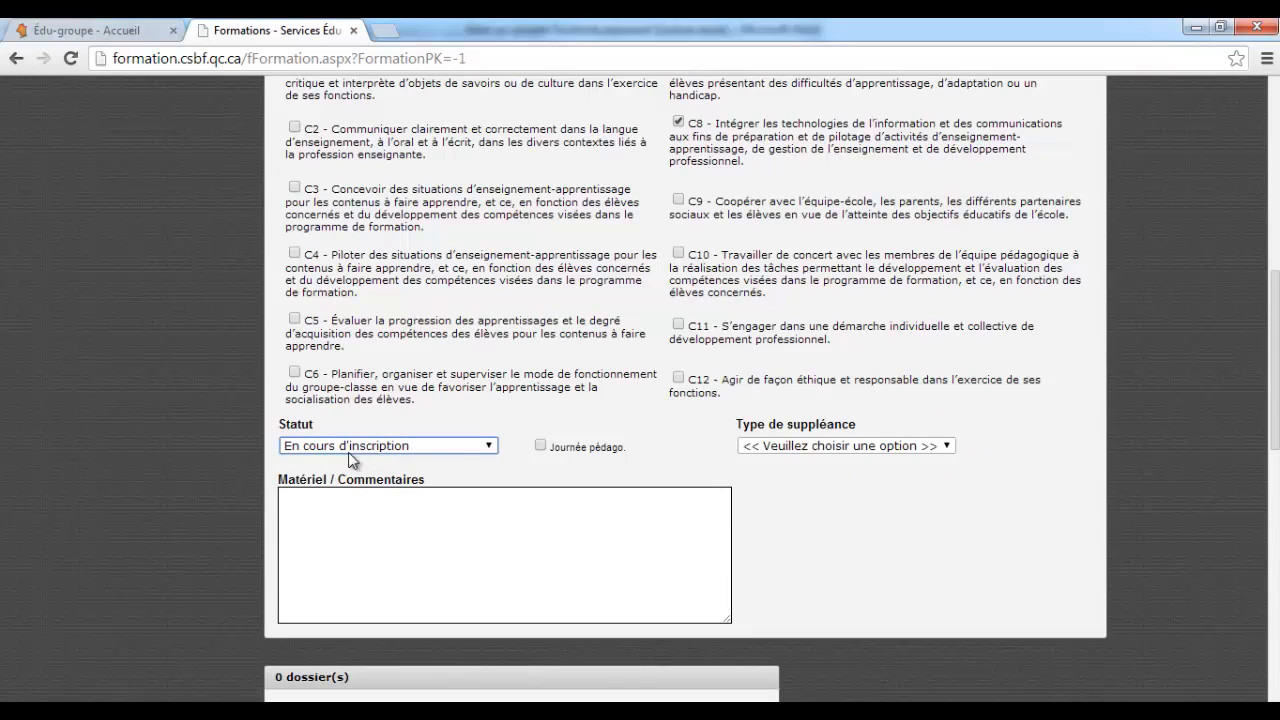
{"action": "left_click", "coordinate": [540, 450]}
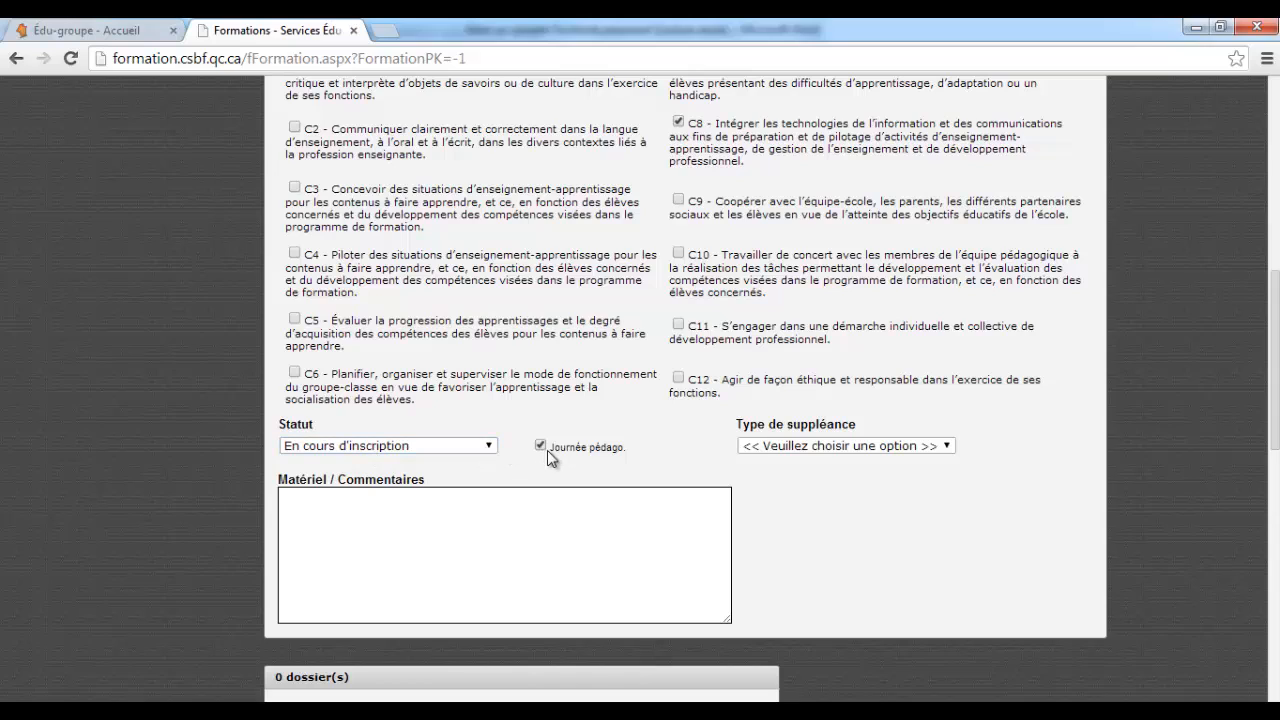
Set the substitution type to "Budget des Services Éducatifs" and add the comment "Apportez votre portable svp."
{"action": "left_click", "coordinate": [866, 453]}
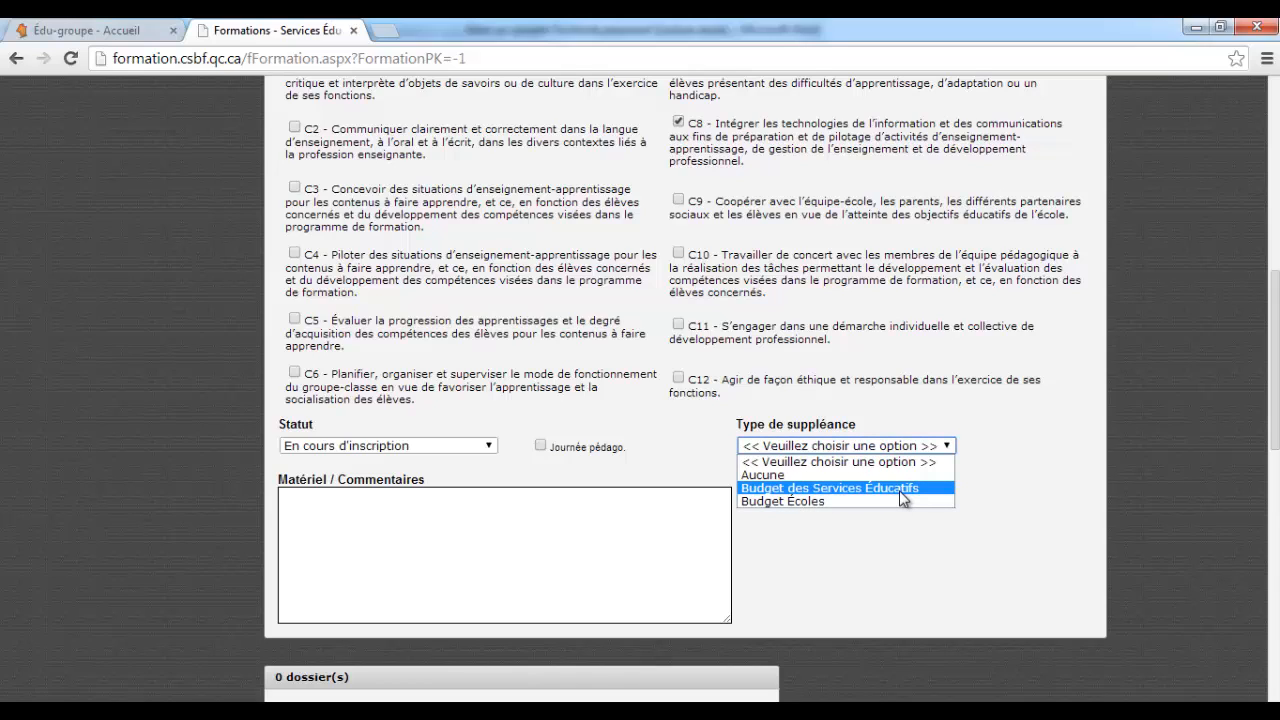
{"action": "left_click", "coordinate": [794, 487]}
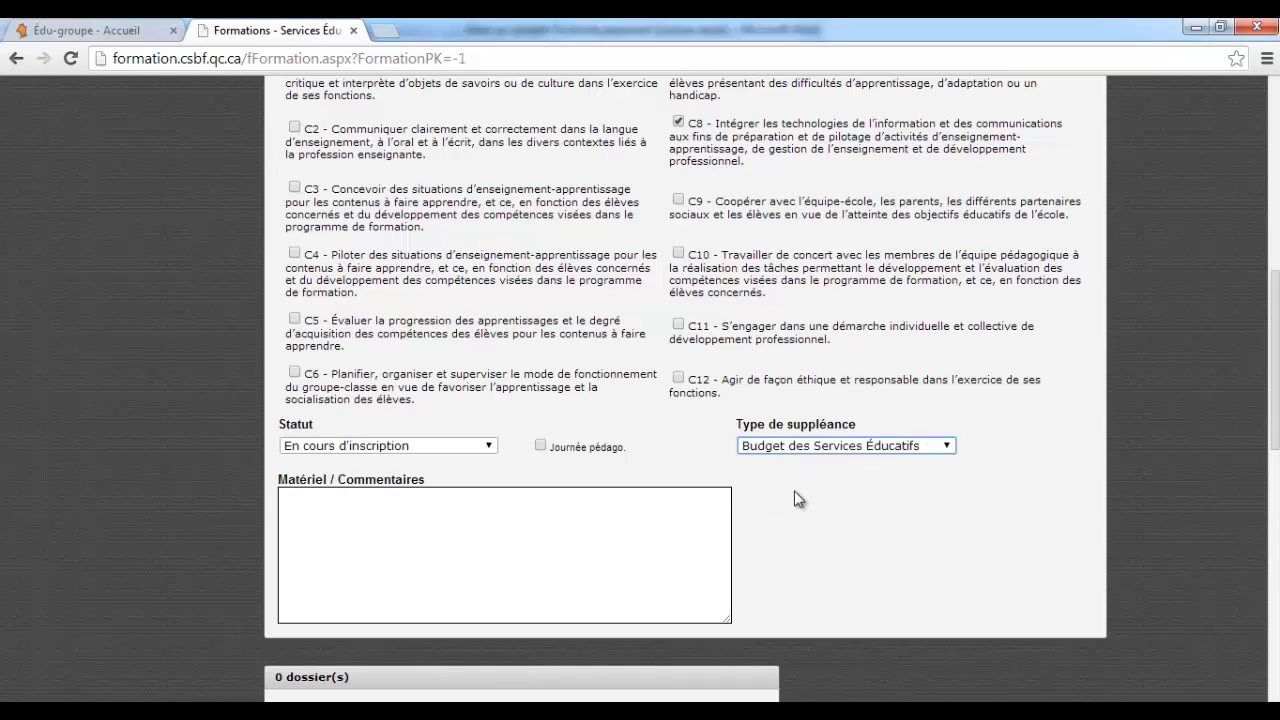
{"action": "left_click", "coordinate": [326, 501]}
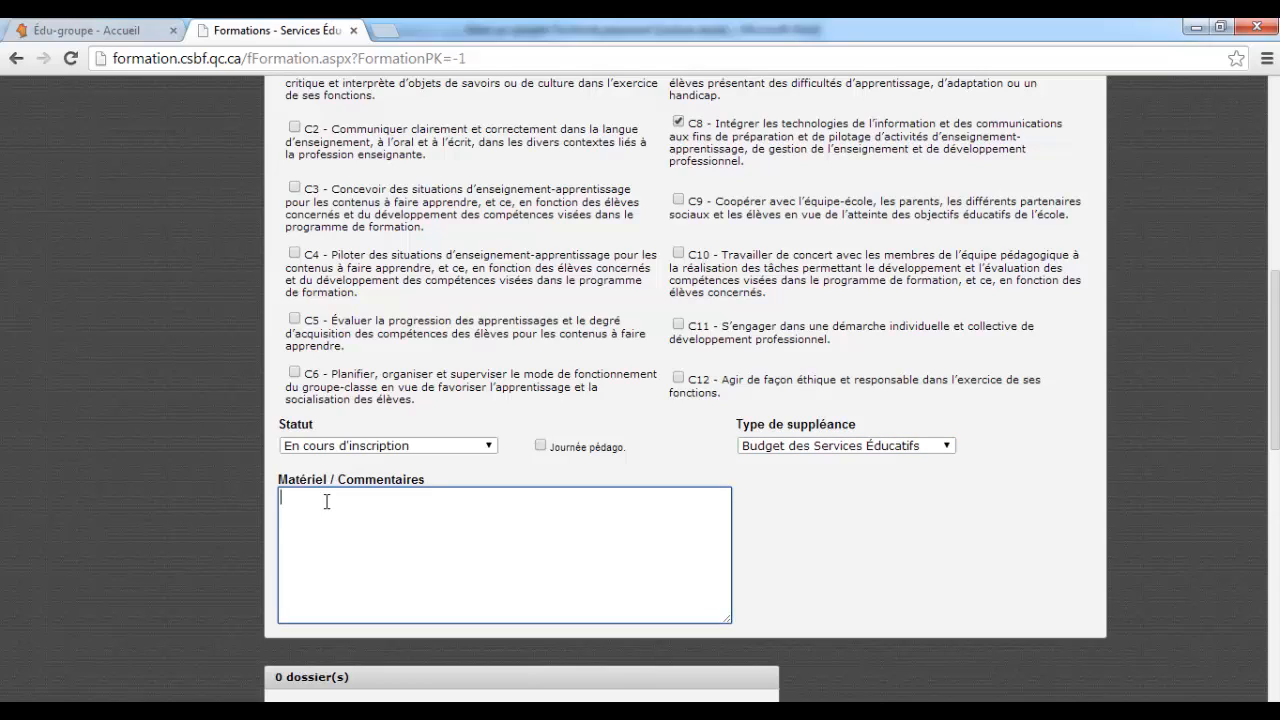
{"action": "type", "text": "Apportez votre portable svp."}
Start a new dossier entry and choose "Développement de l'application pédagogique de l'ordinateur" for it
{"action": "scroll", "coordinate": [326, 502], "scroll_direction": "down", "scroll_amount": 3}
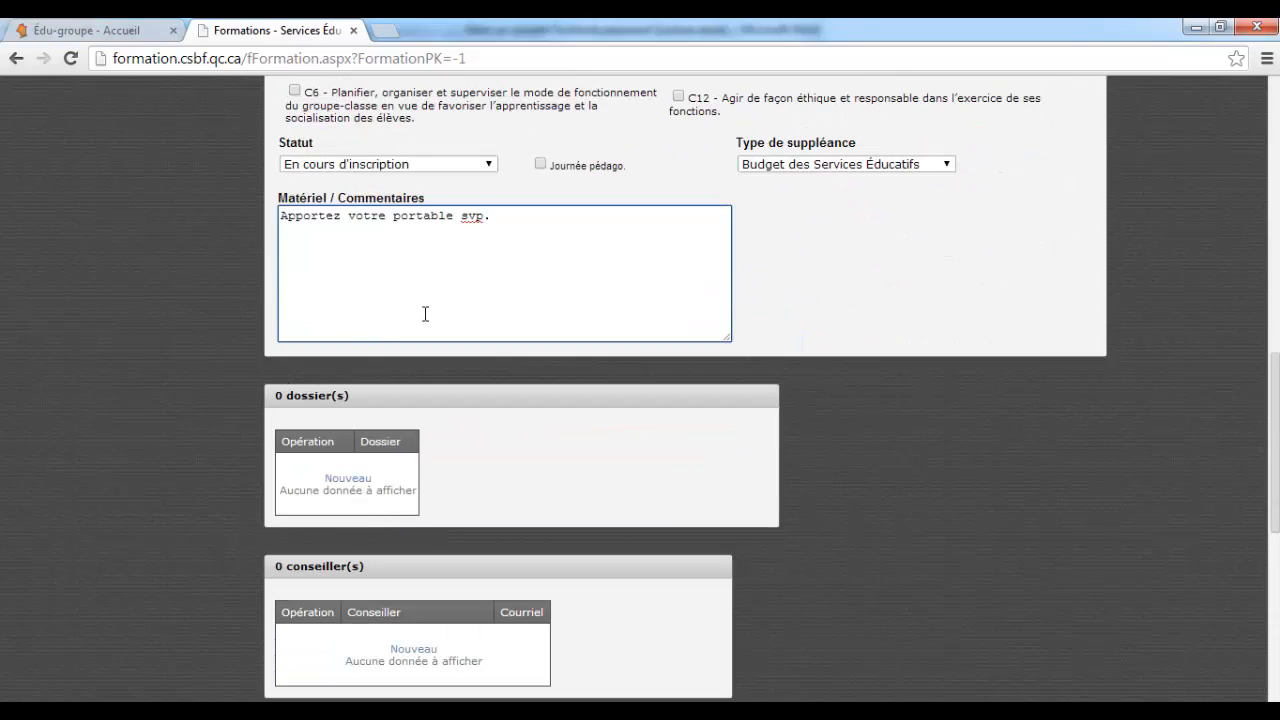
{"action": "left_click", "coordinate": [345, 479]}
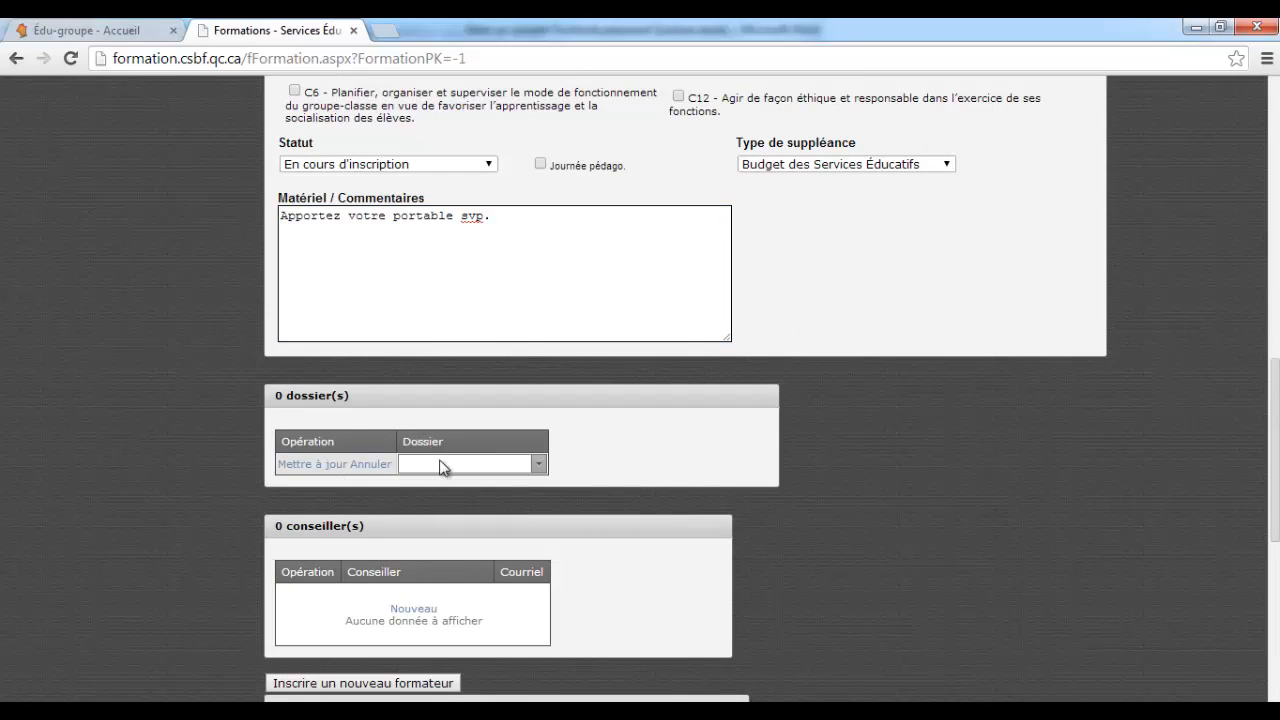
{"action": "left_click", "coordinate": [366, 466]}
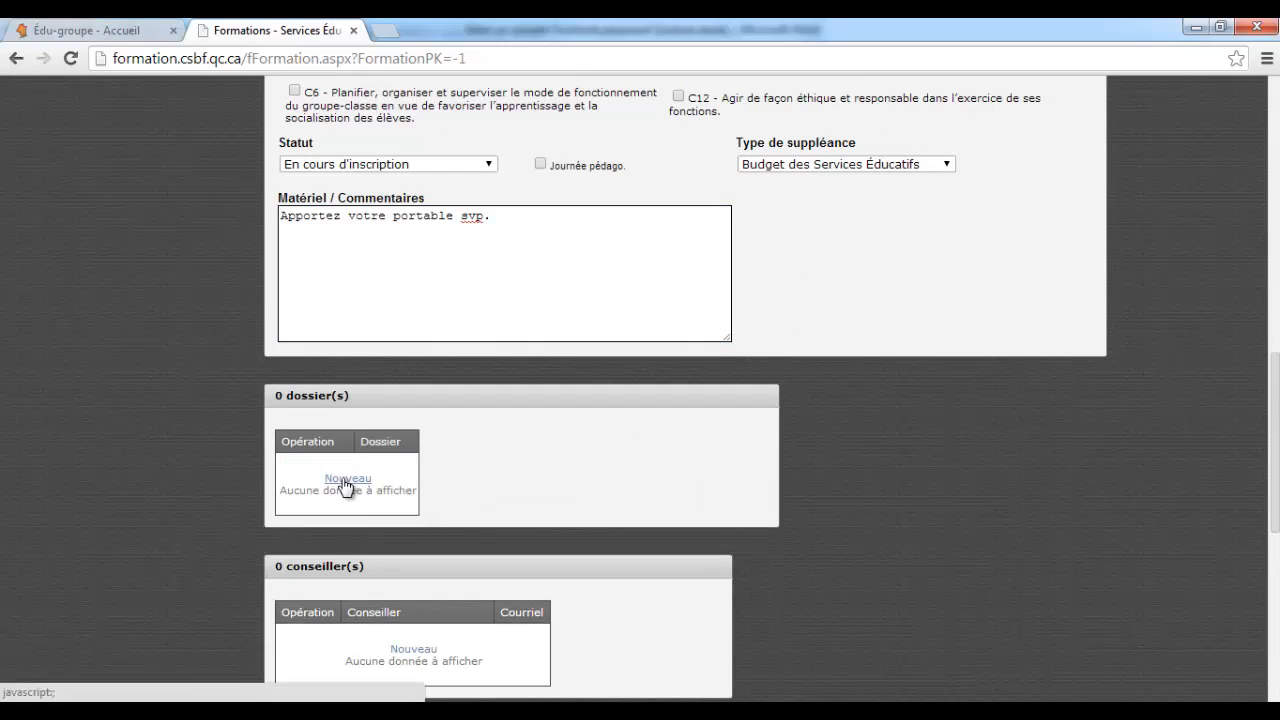
{"action": "left_click", "coordinate": [345, 479]}
{"action": "left_click", "coordinate": [446, 464]}
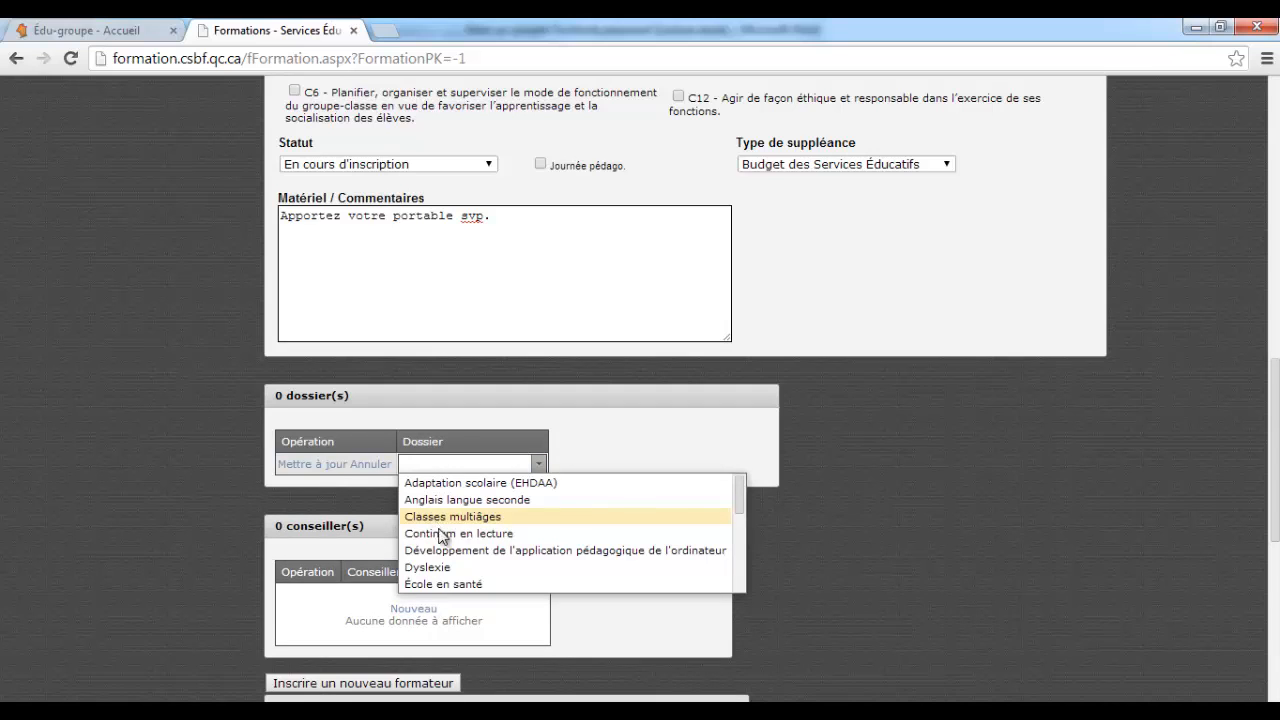
{"action": "scroll", "coordinate": [450, 530], "scroll_direction": "down", "scroll_amount": 4}
{"action": "scroll", "coordinate": [490, 240], "scroll_direction": "up", "scroll_amount": 2}
{"action": "scroll", "coordinate": [490, 240], "scroll_direction": "up", "scroll_amount": 1}
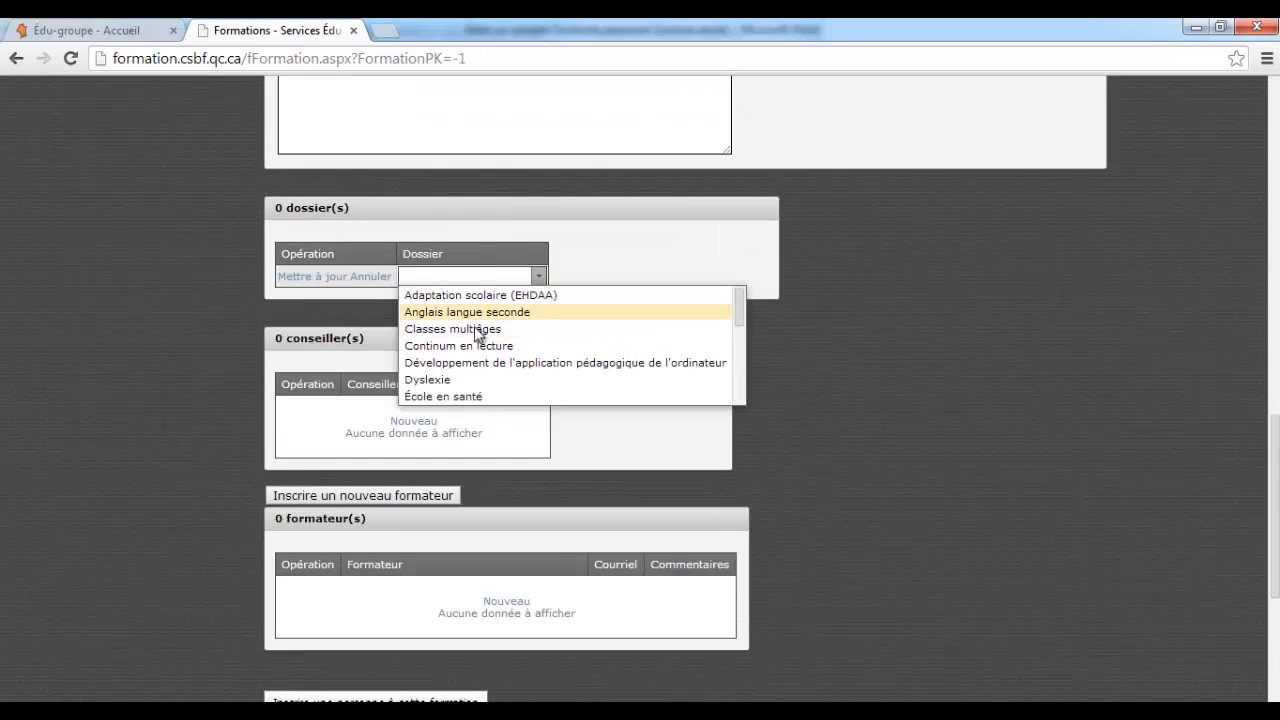
{"action": "left_click", "coordinate": [455, 364]}
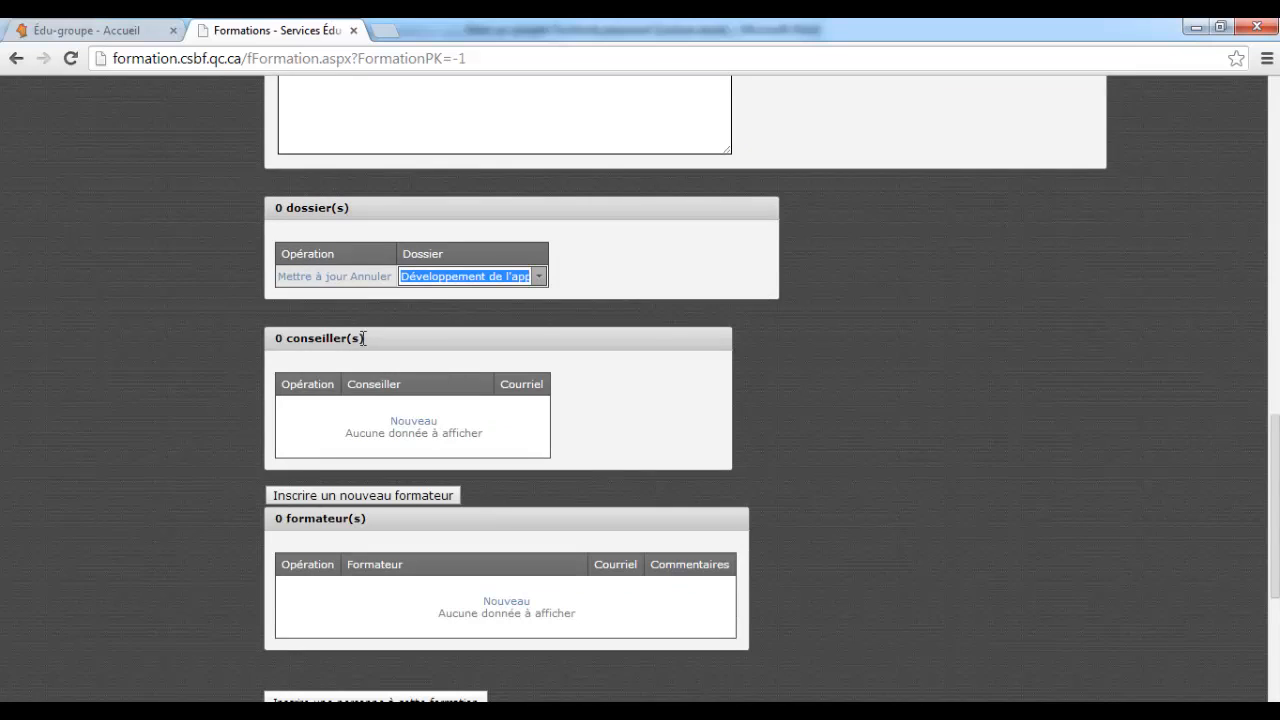
Add a new advisor entry, choose the session organizer's own name and confirm the entry
{"action": "left_click", "coordinate": [415, 422]}
{"action": "left_click", "coordinate": [427, 407]}
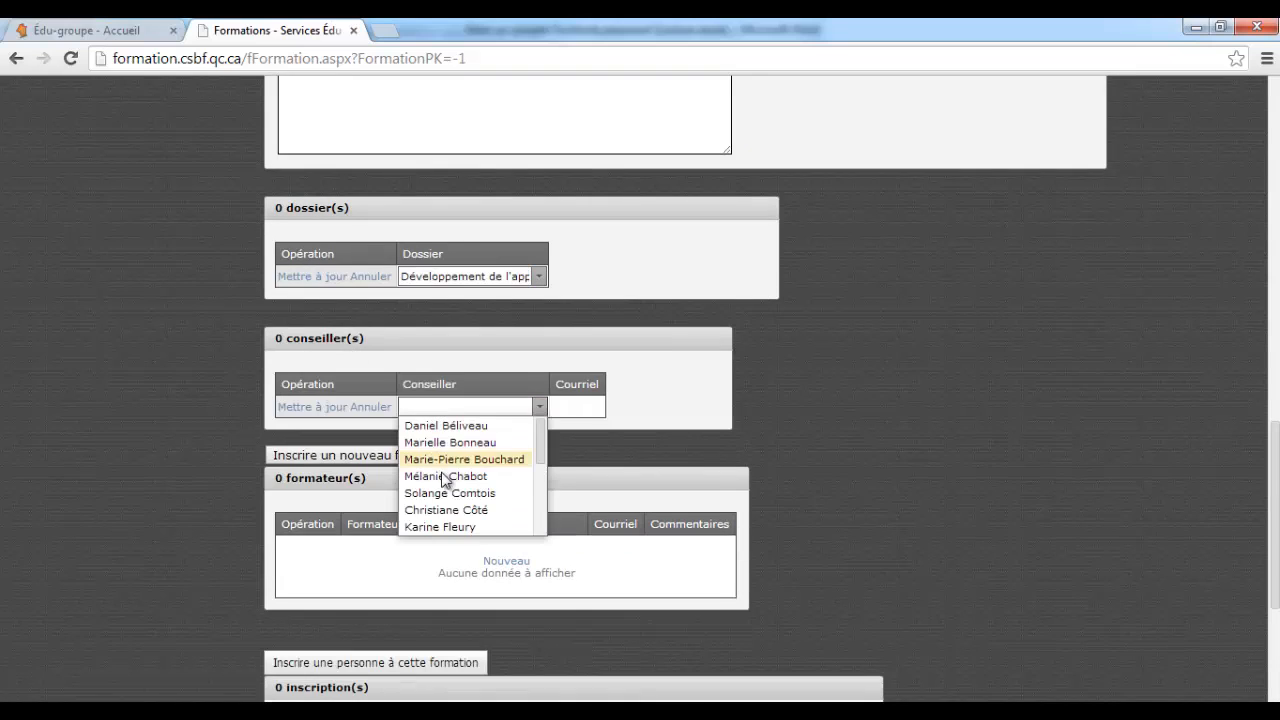
{"action": "scroll", "coordinate": [451, 477], "scroll_direction": "down", "scroll_amount": 3}
{"action": "scroll", "coordinate": [447, 440], "scroll_direction": "up", "scroll_amount": 2}
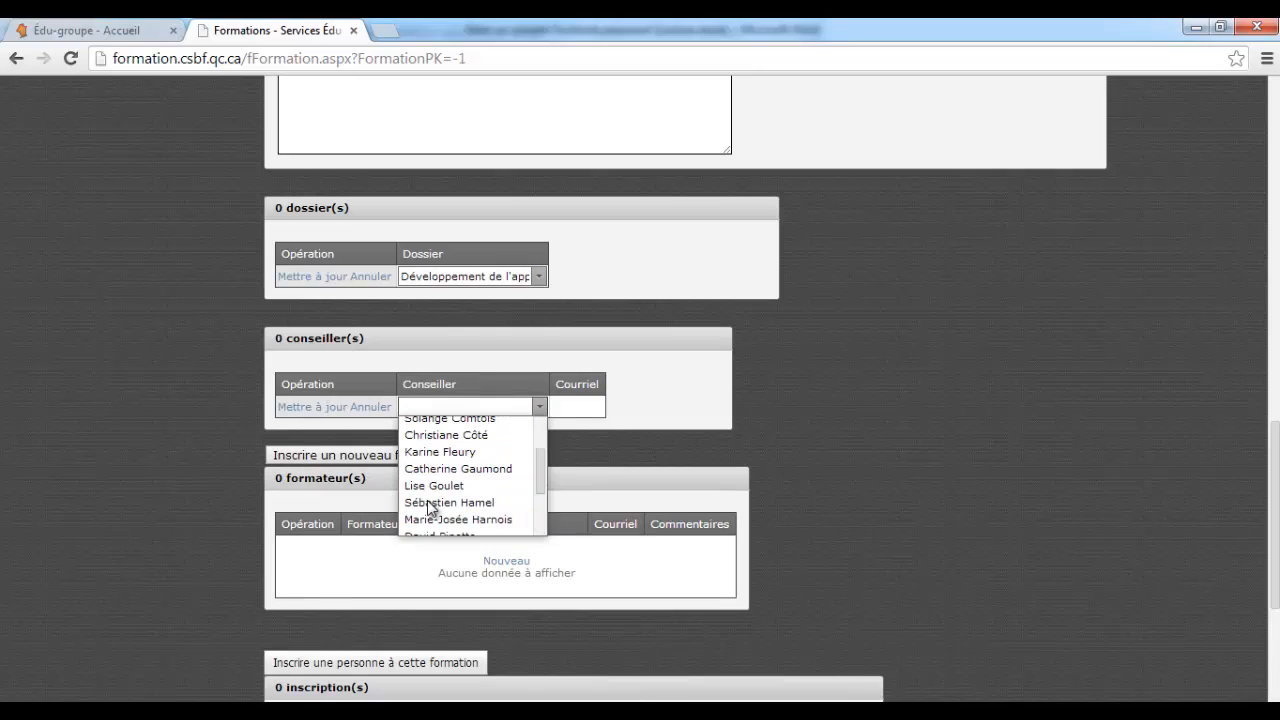
{"action": "left_click", "coordinate": [436, 503]}
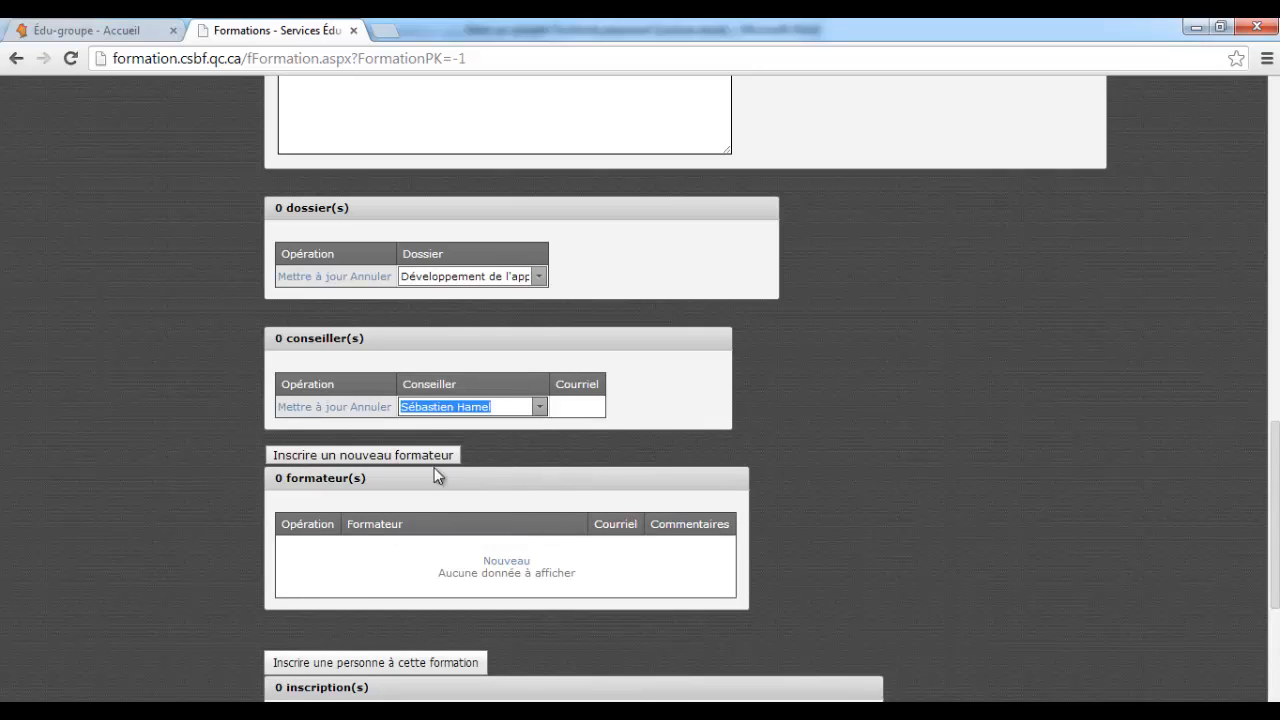
{"action": "left_click", "coordinate": [298, 407]}
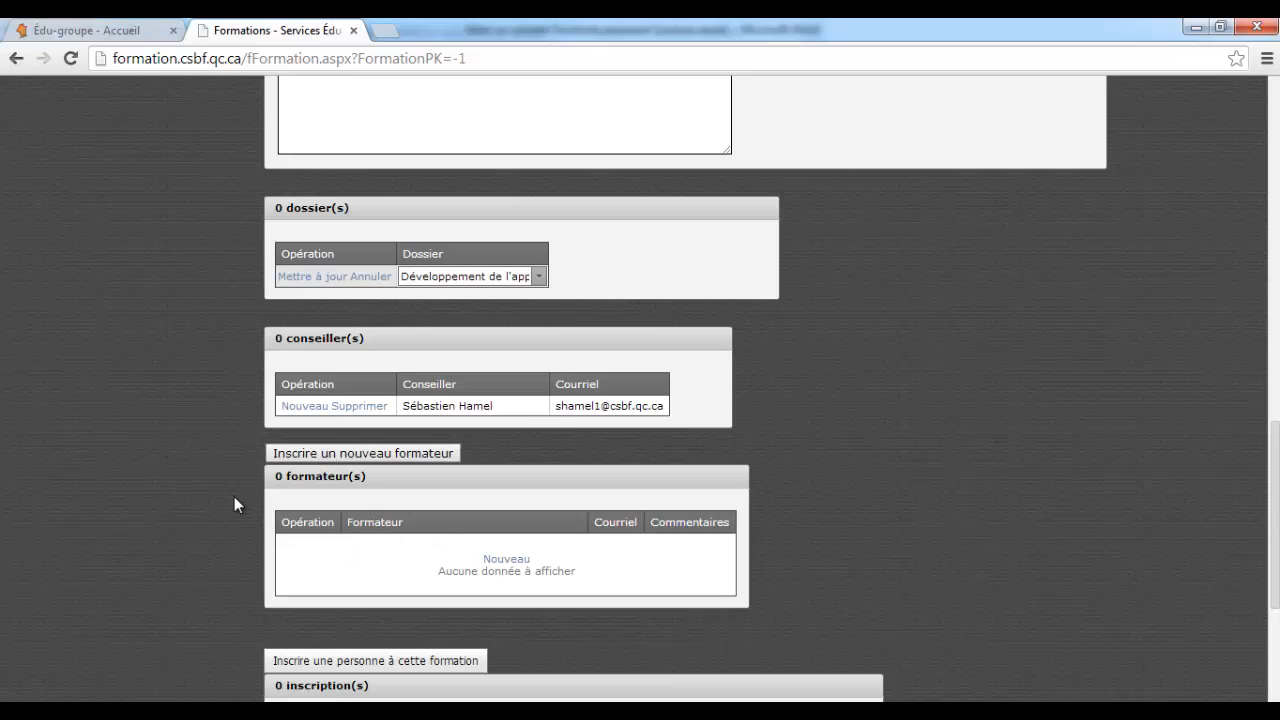
Examine the trainer and participant sections and the e-mail registration form, and close the form without registering anyone
{"action": "scroll", "coordinate": [250, 480], "scroll_direction": "down", "scroll_amount": 1}
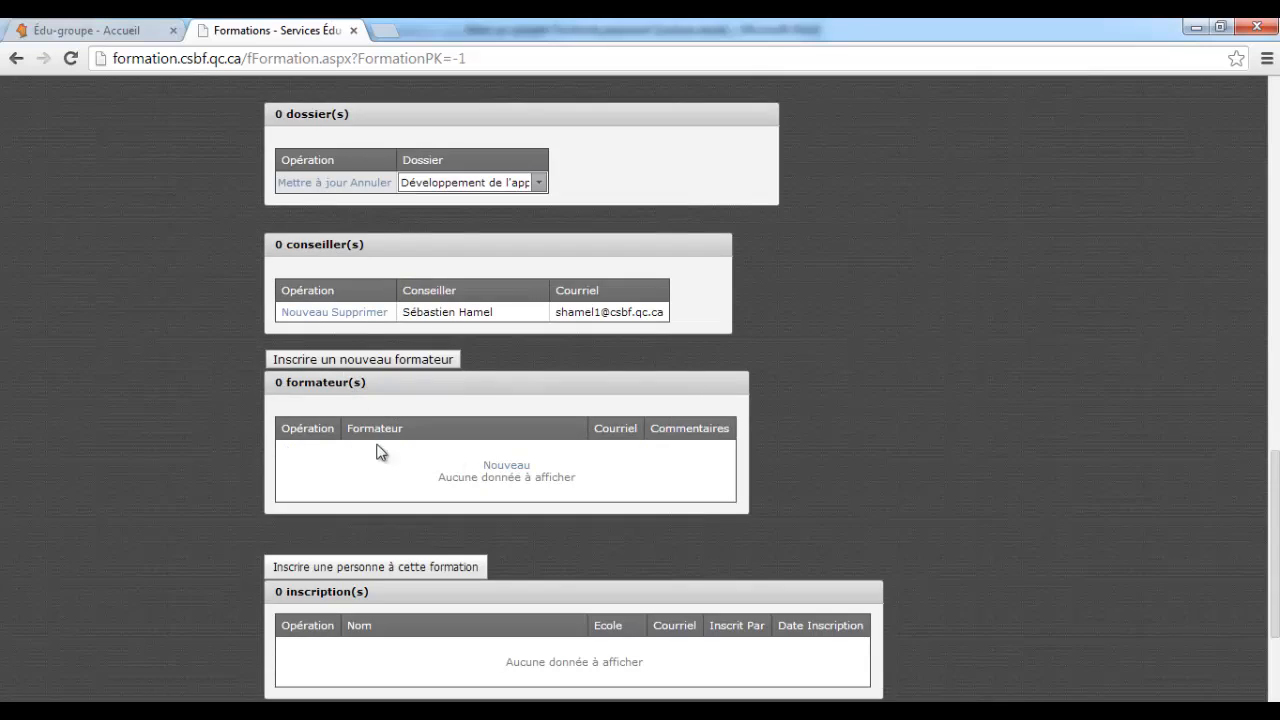
{"action": "scroll", "coordinate": [249, 416], "scroll_direction": "down", "scroll_amount": 1}
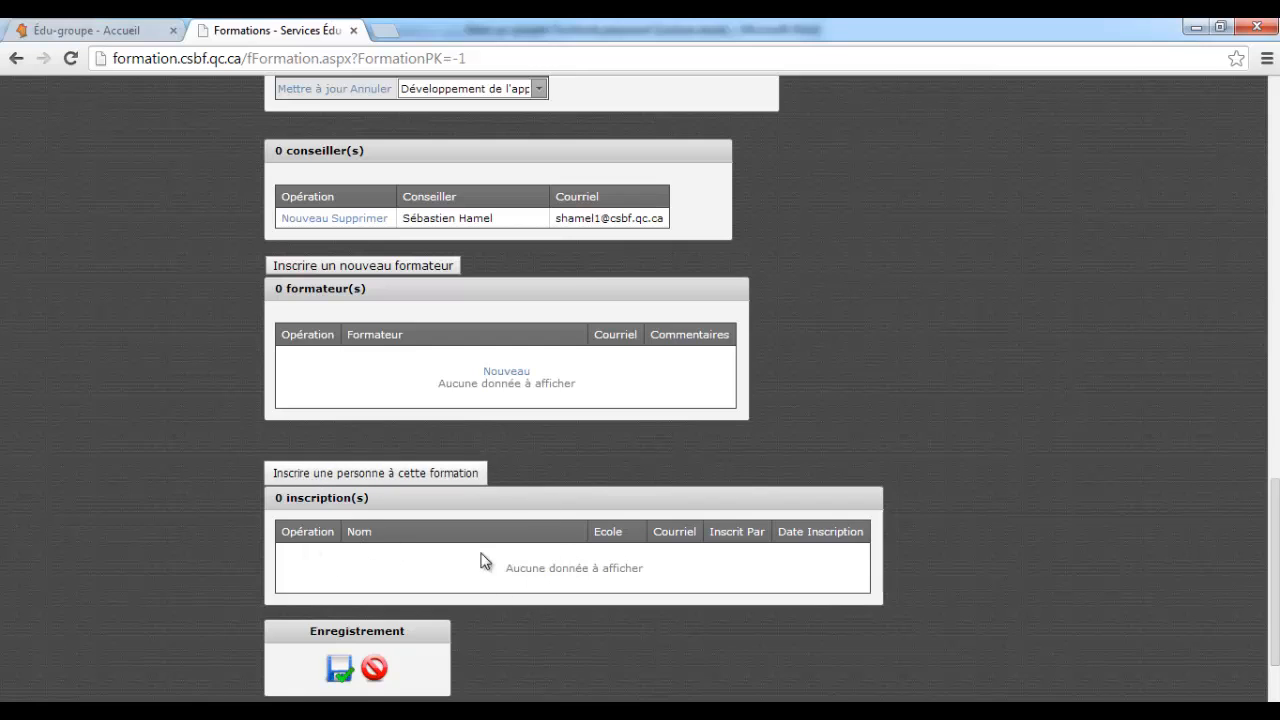
{"action": "left_click", "coordinate": [337, 476]}
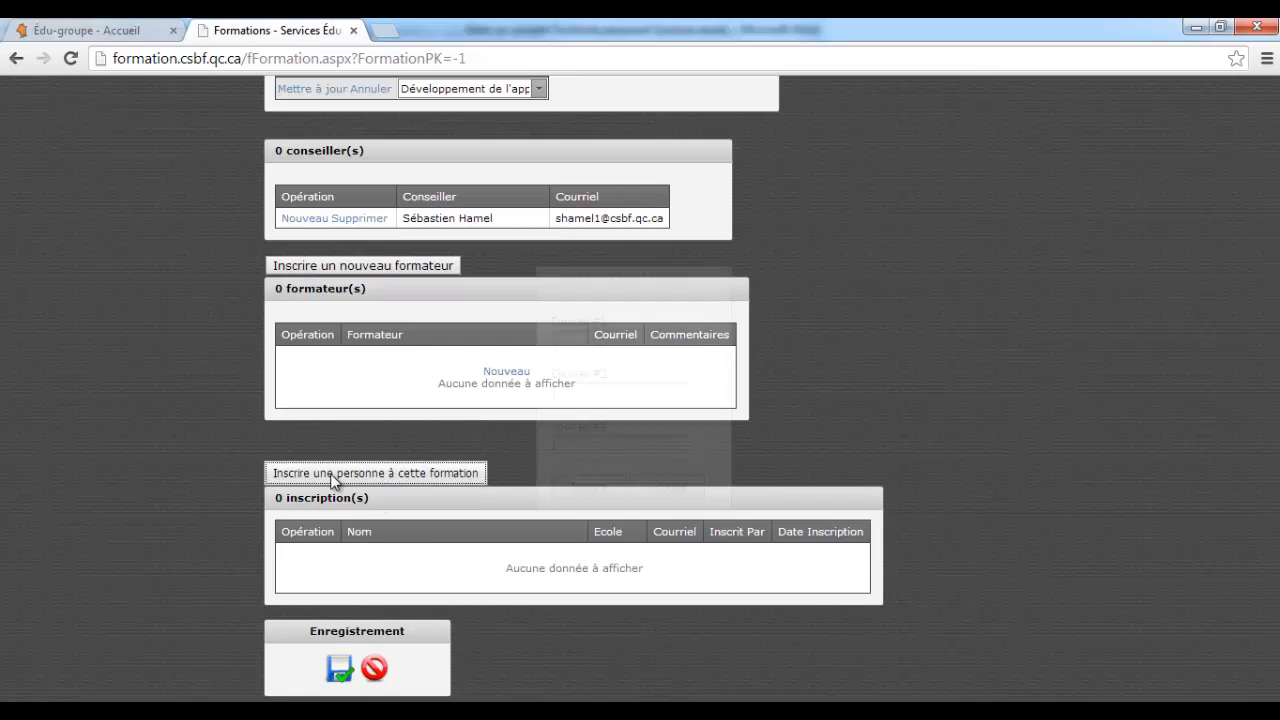
{"action": "left_click", "coordinate": [606, 338]}
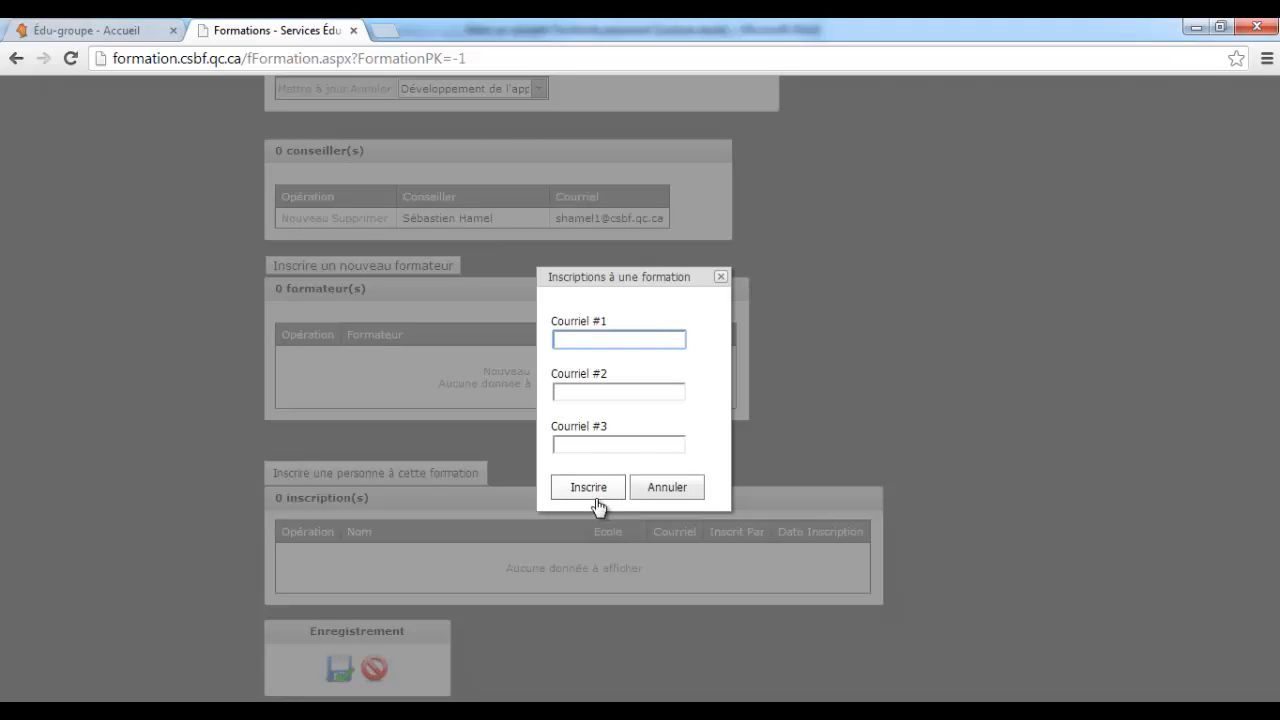
{"action": "left_click", "coordinate": [662, 494]}
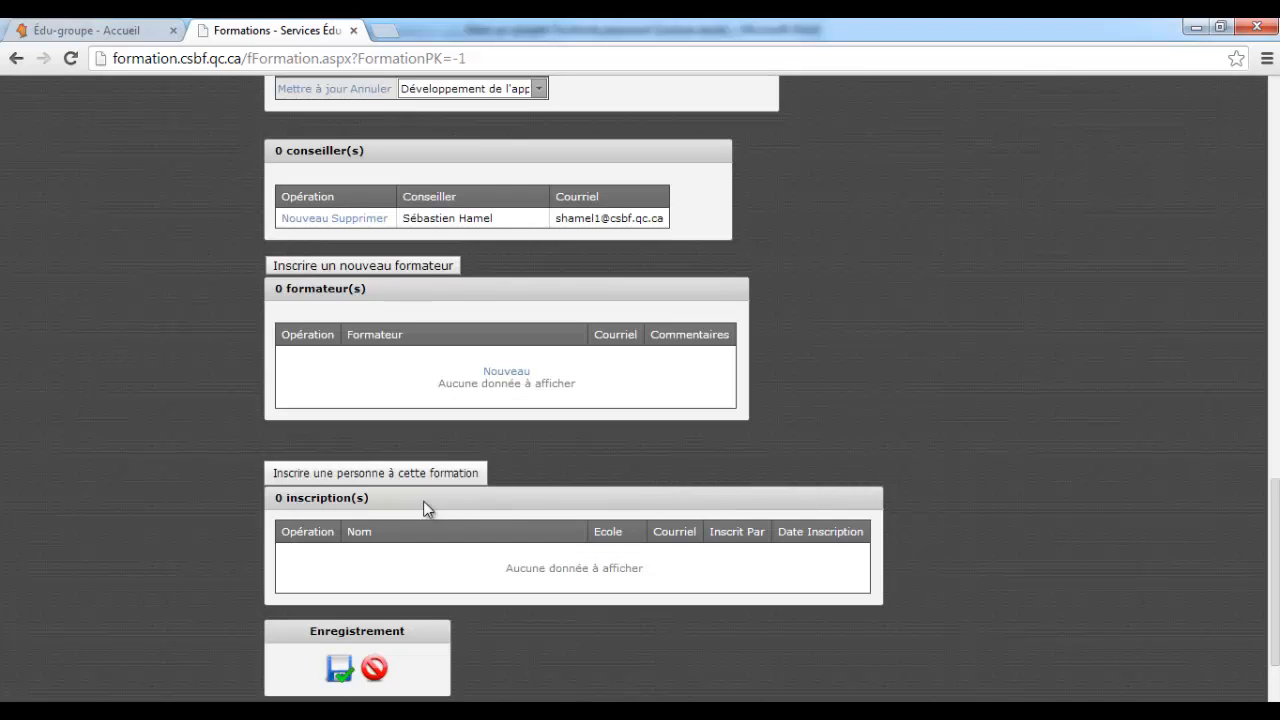
Save the new training session and dismiss the confirmation message
{"action": "scroll", "coordinate": [215, 476], "scroll_direction": "down", "scroll_amount": 2}
{"action": "left_click", "coordinate": [349, 566]}
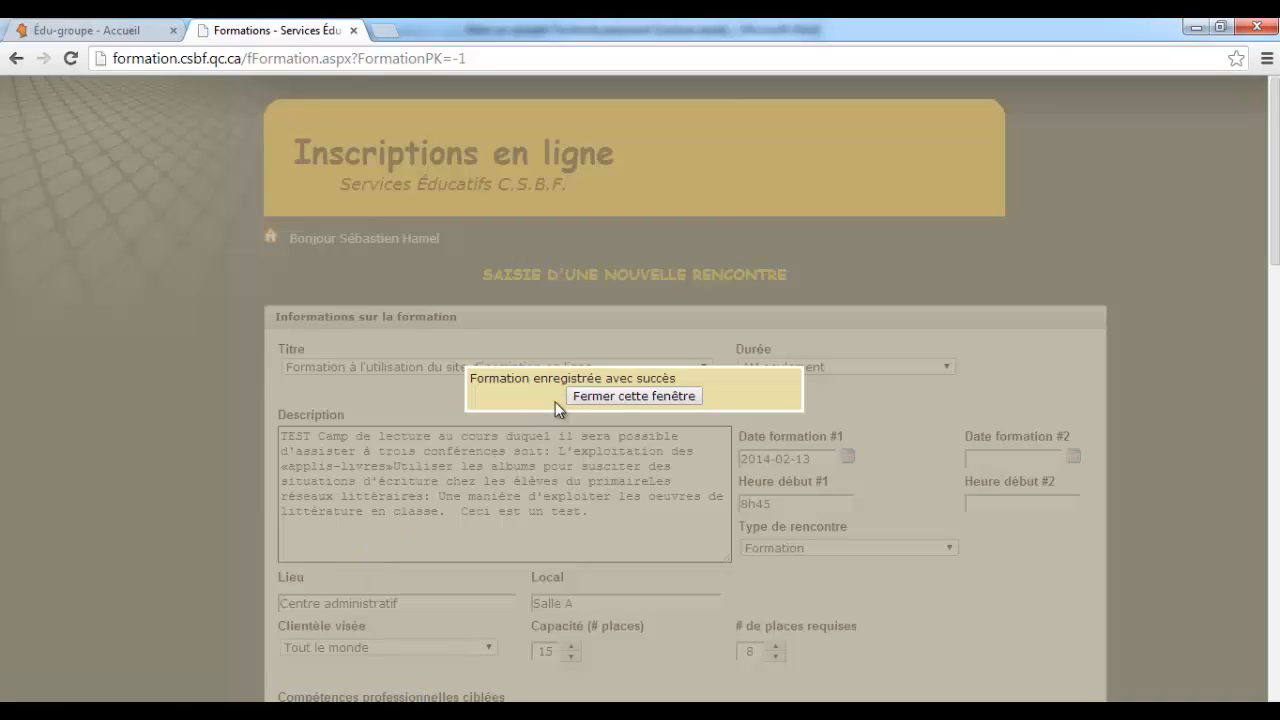
{"action": "left_click", "coordinate": [608, 397]}
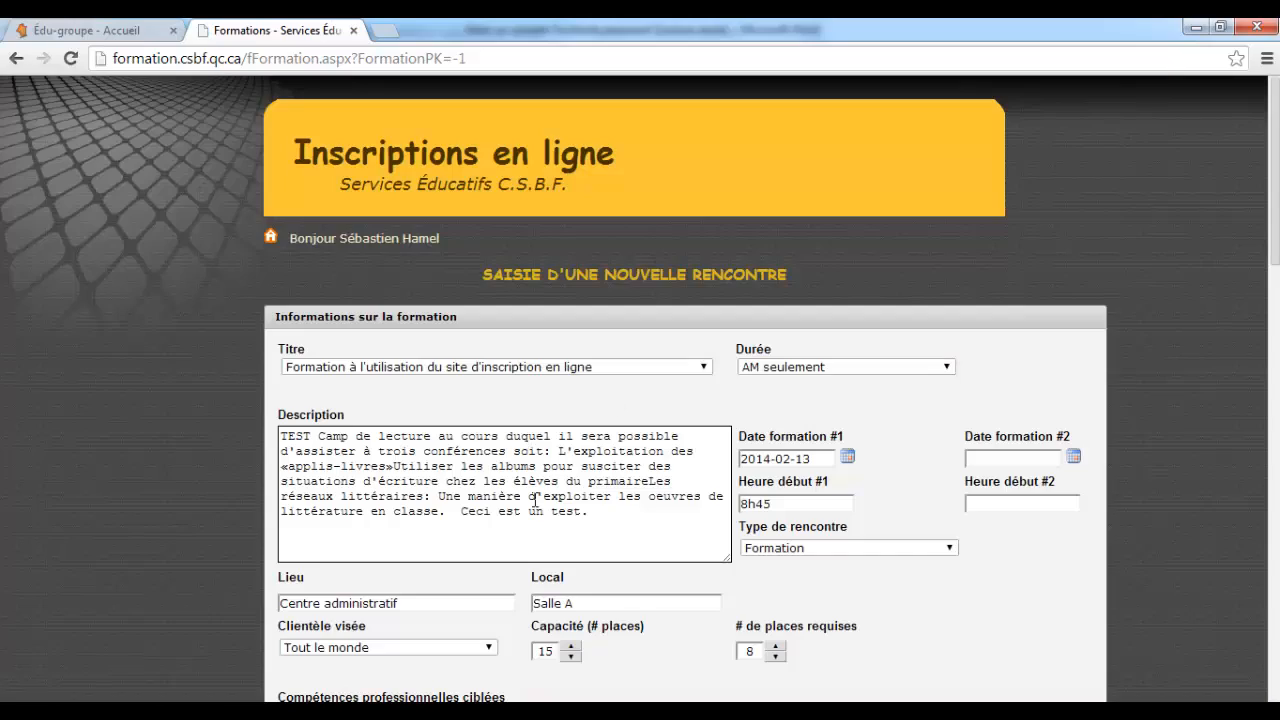
{"action": "scroll", "coordinate": [535, 499], "scroll_direction": "down", "scroll_amount": 15}
{"action": "scroll", "coordinate": [542, 501], "scroll_direction": "up", "scroll_amount": 10}
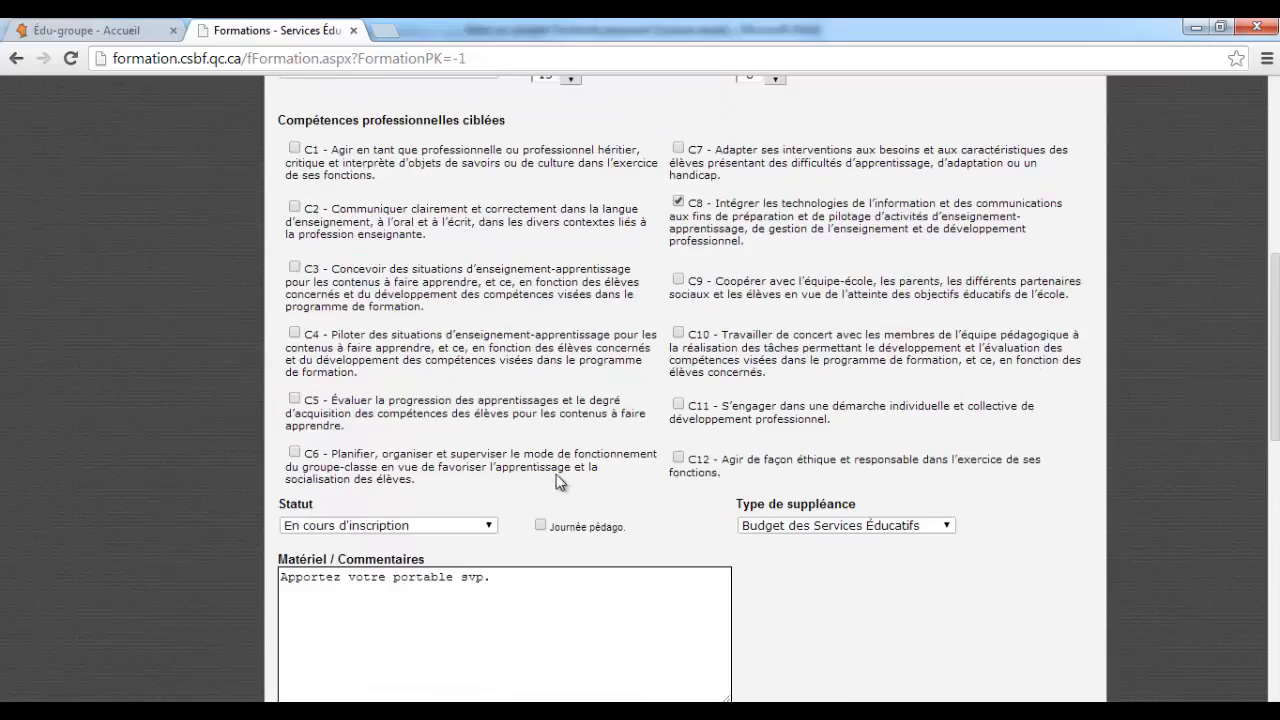
Return to the site's home page and go to the list of offered meetings
{"action": "scroll", "coordinate": [557, 482], "scroll_direction": "up", "scroll_amount": 6}
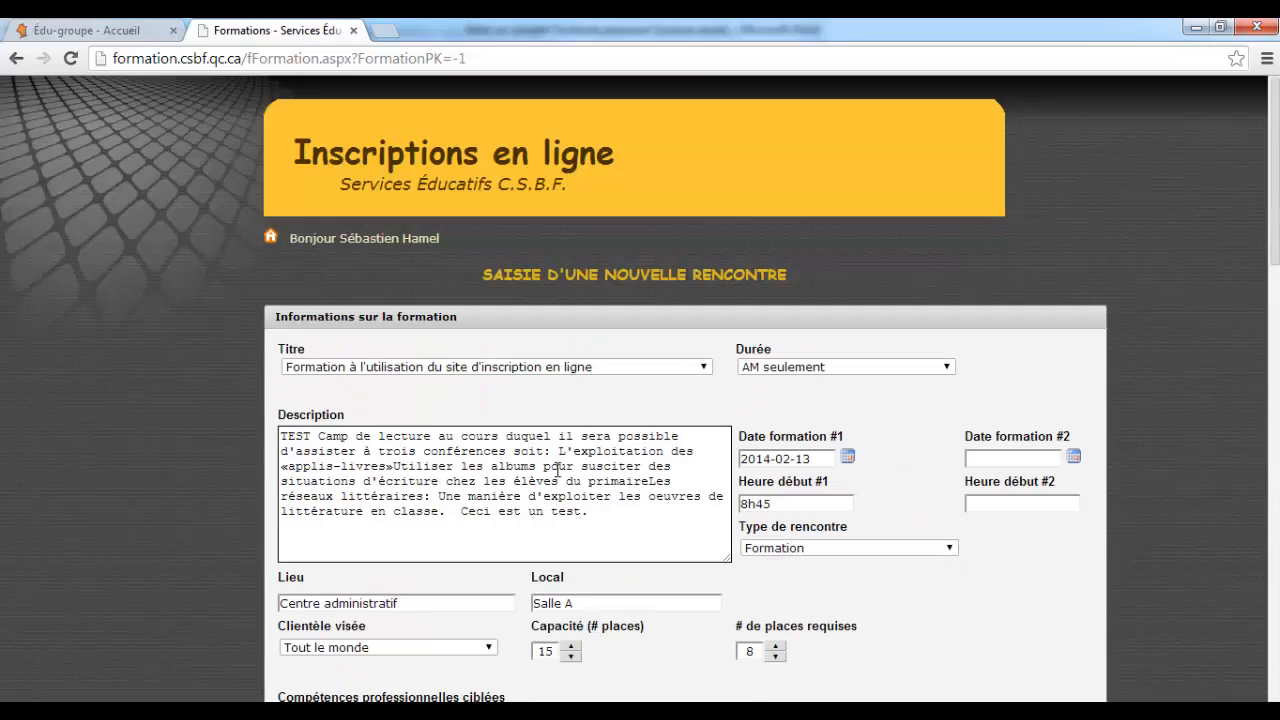
{"action": "left_click", "coordinate": [272, 241]}
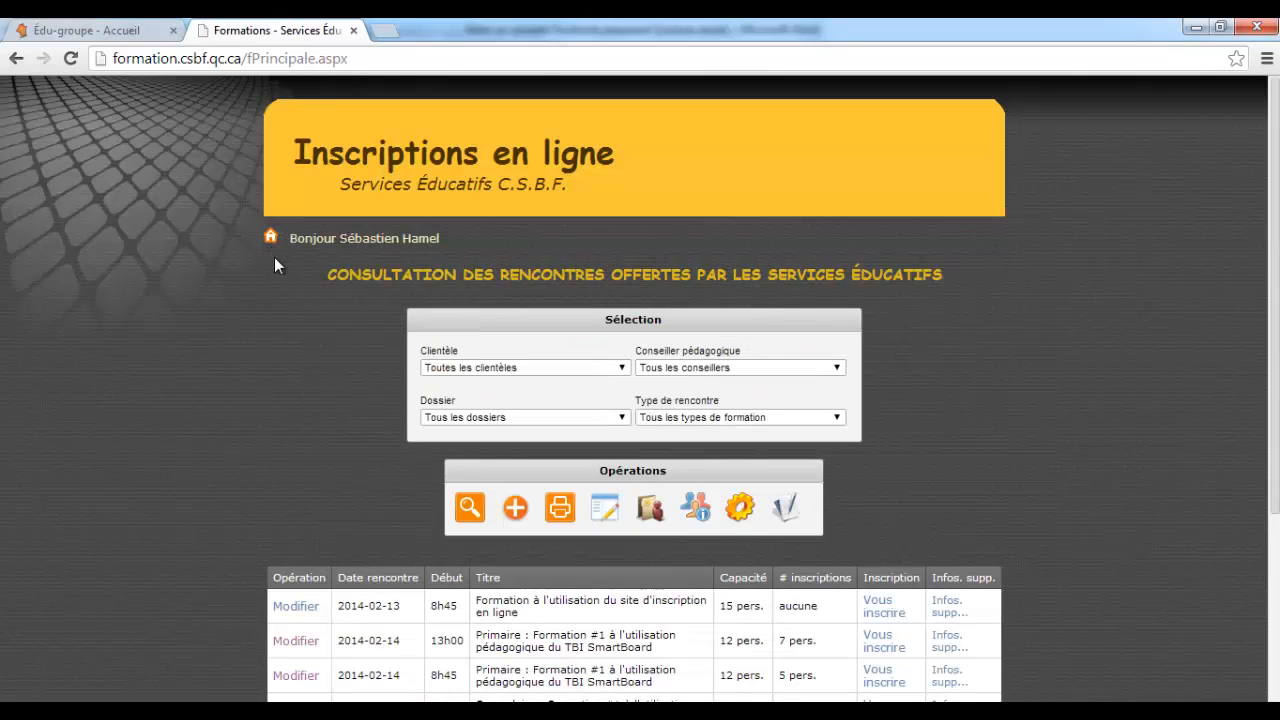
{"action": "scroll", "coordinate": [312, 393], "scroll_direction": "down", "scroll_amount": 2}
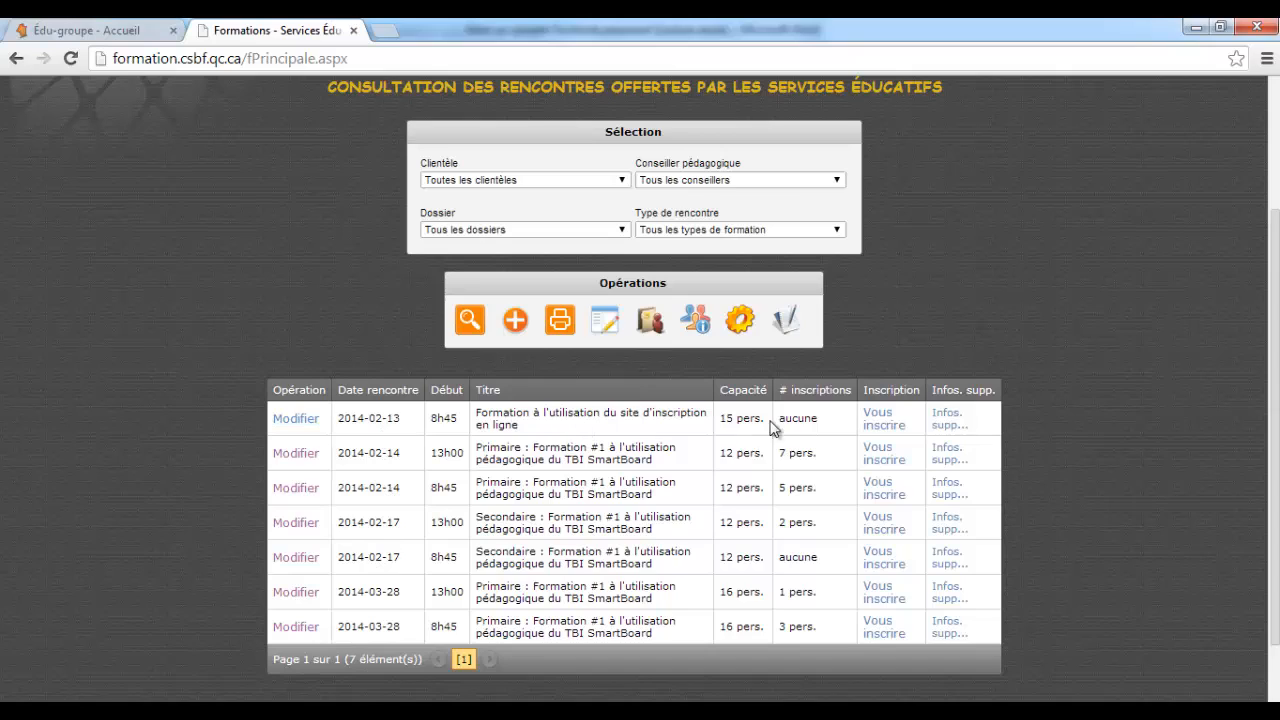
Open the supplementary information sheet of the 2014-02-13 session, review it and its save and print options, and close it
{"action": "left_click", "coordinate": [949, 421]}
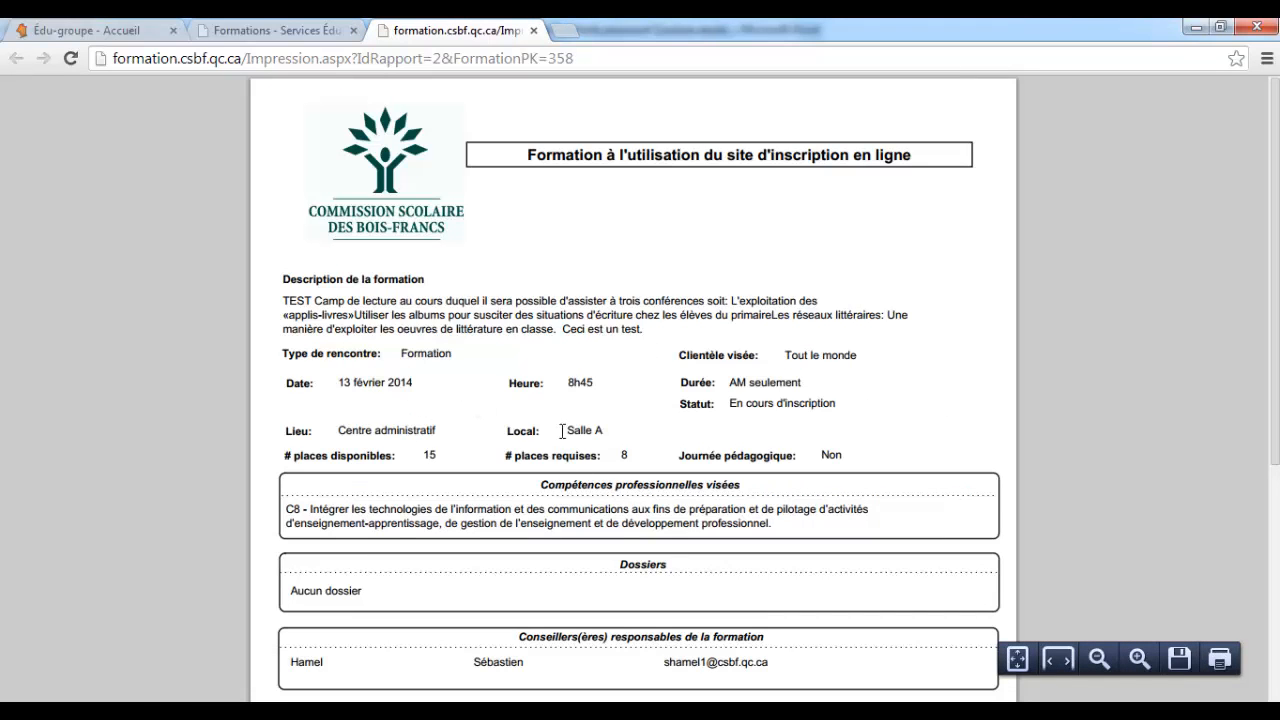
{"action": "scroll", "coordinate": [610, 420], "scroll_direction": "down", "scroll_amount": 5}
{"action": "scroll", "coordinate": [618, 455], "scroll_direction": "up", "scroll_amount": 5}
{"action": "right_click", "coordinate": [548, 344]}
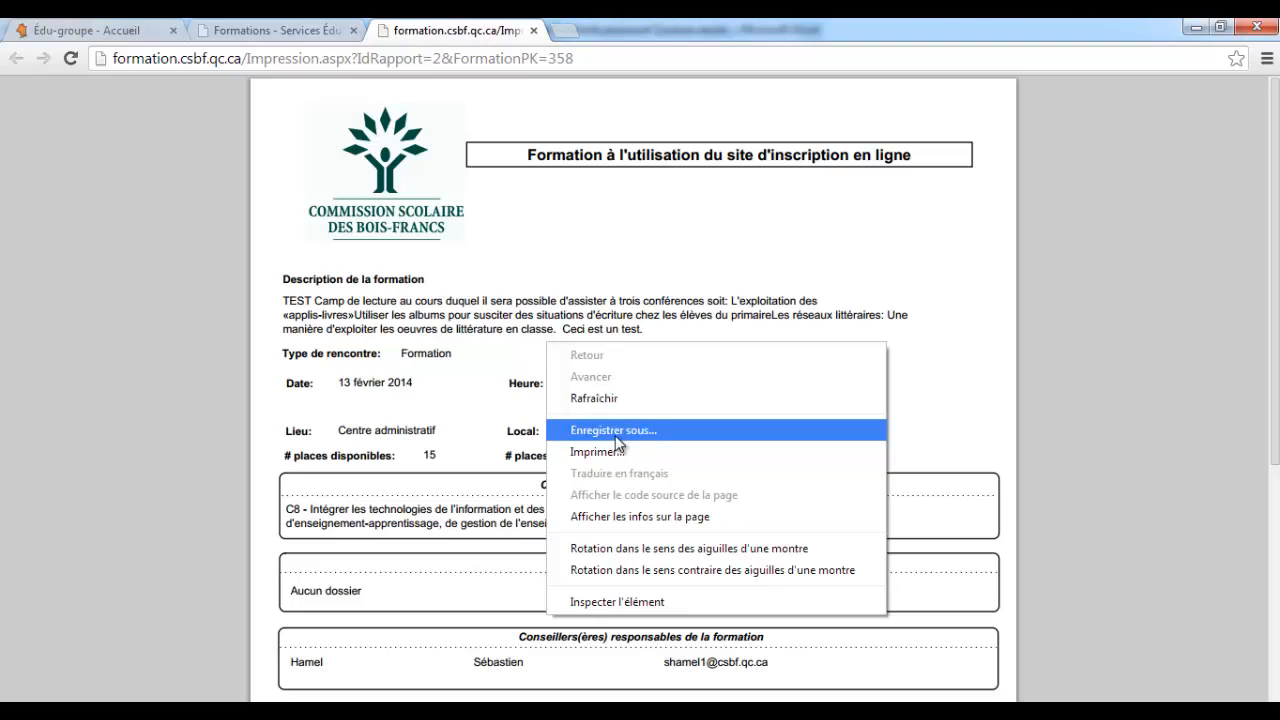
{"action": "left_click", "coordinate": [497, 240]}
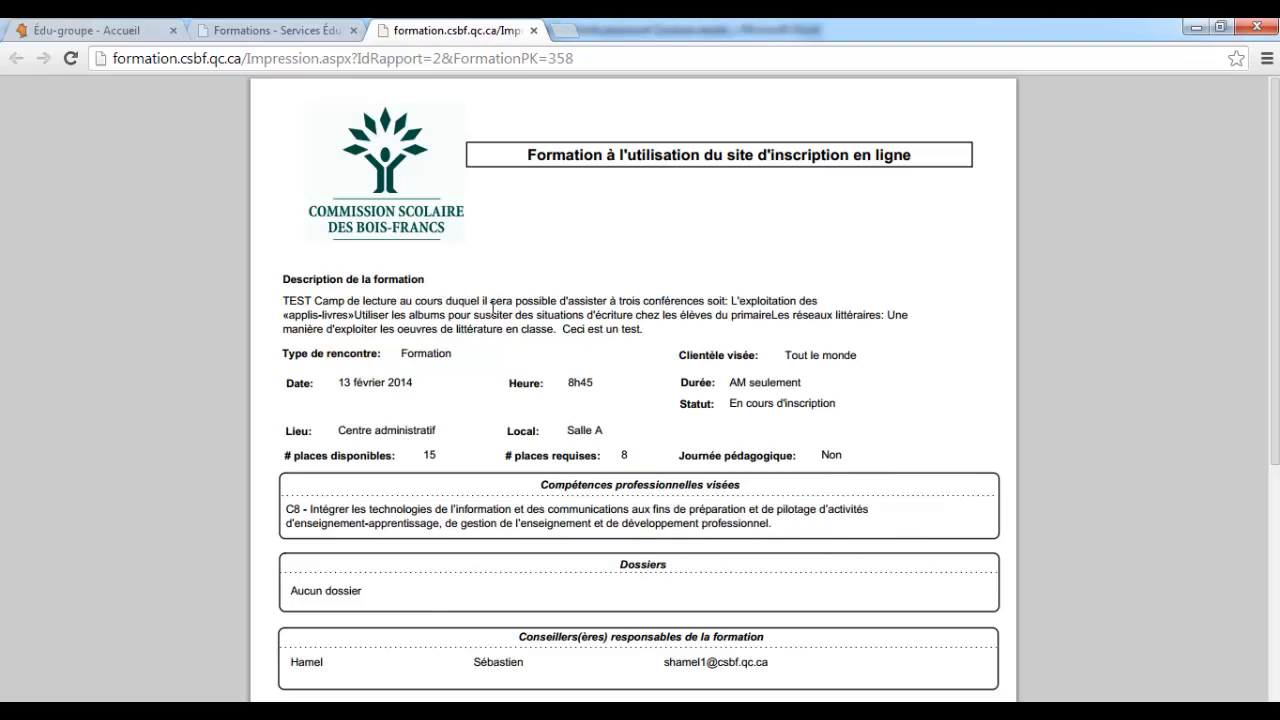
{"action": "right_click", "coordinate": [443, 244]}
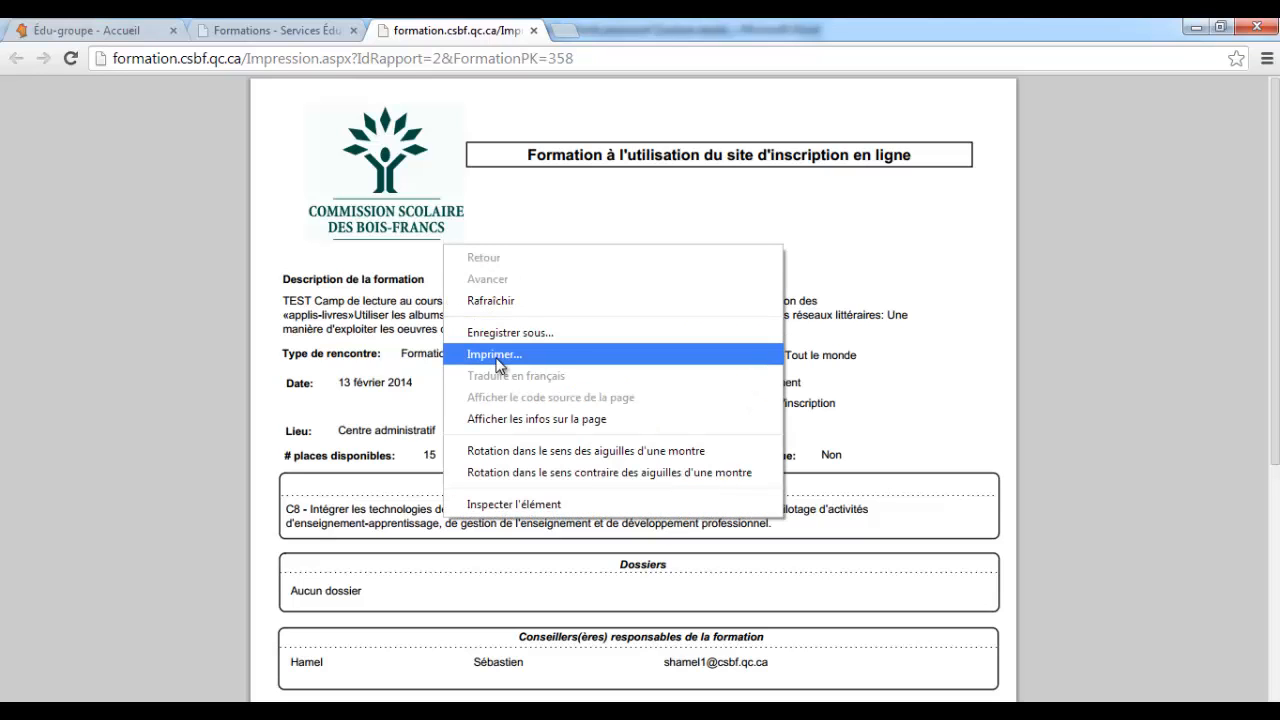
{"action": "left_click", "coordinate": [535, 30]}
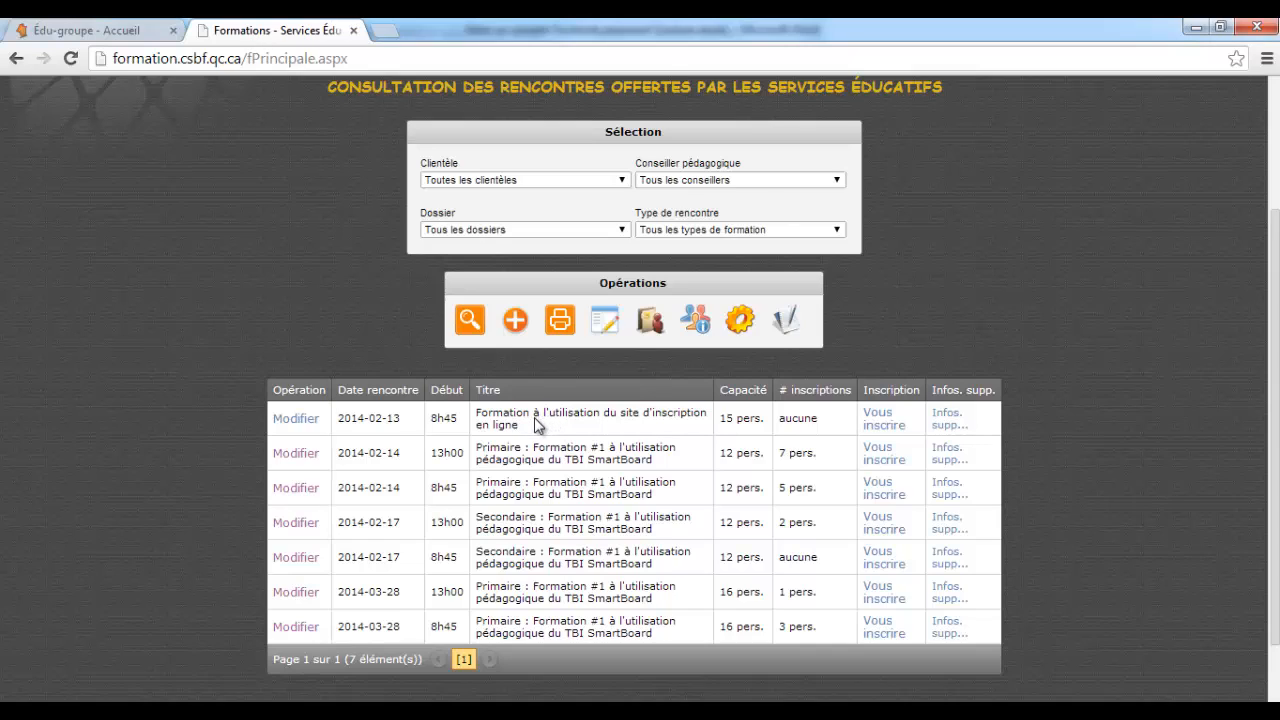
Open the 2014-02-13 session for modification, generate its attendance register from the administration section, and return to the session page
{"action": "left_click", "coordinate": [296, 425]}
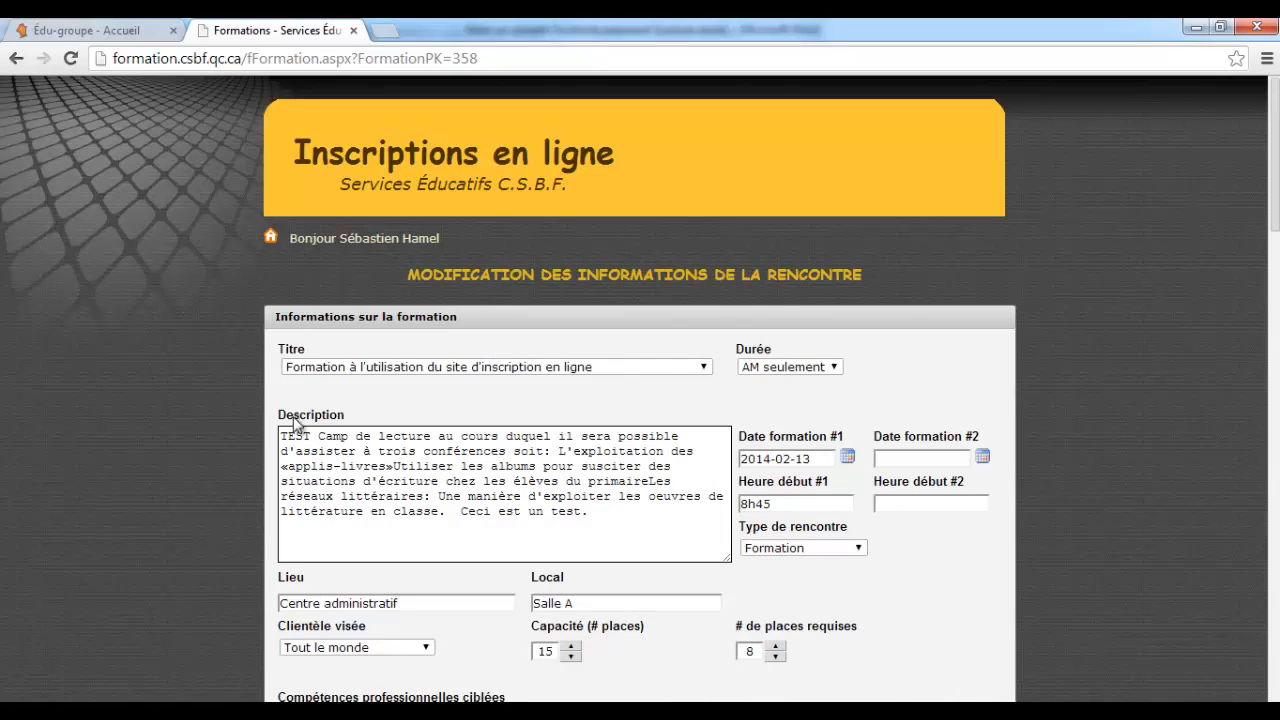
{"action": "scroll", "coordinate": [600, 380], "scroll_direction": "down", "scroll_amount": 10}
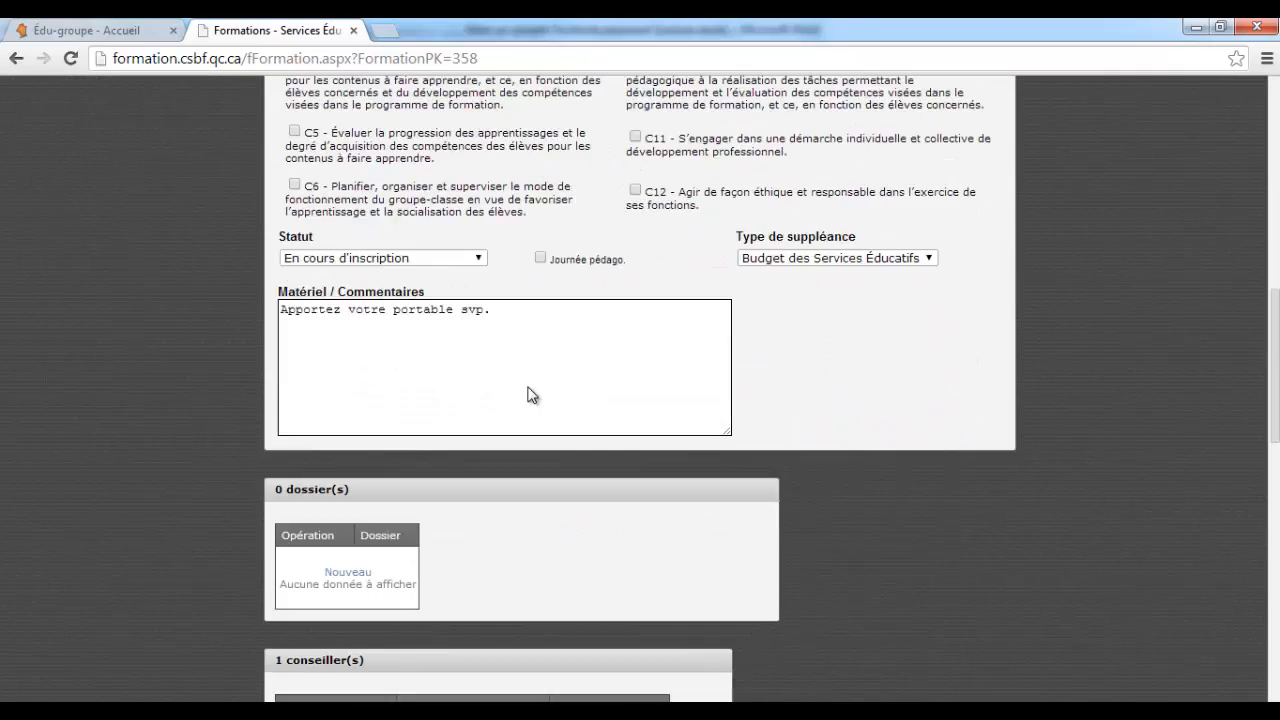
{"action": "scroll", "coordinate": [531, 395], "scroll_direction": "down", "scroll_amount": 12}
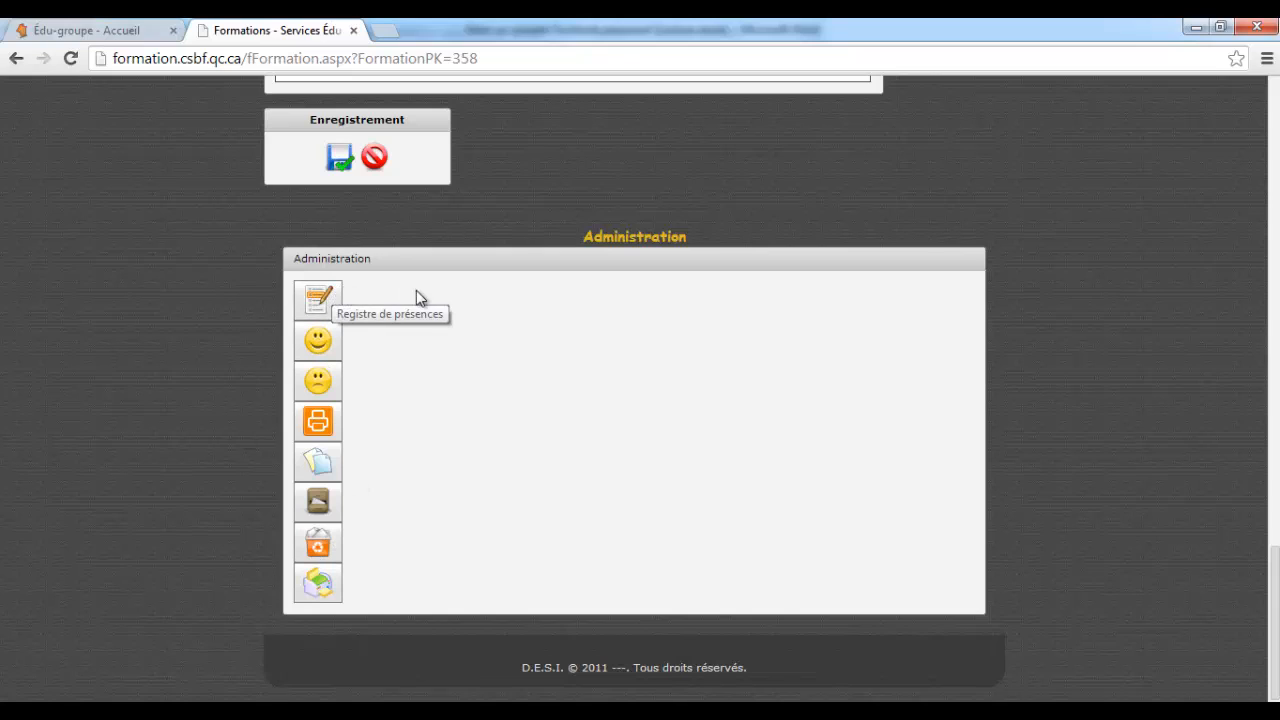
{"action": "left_click", "coordinate": [321, 303]}
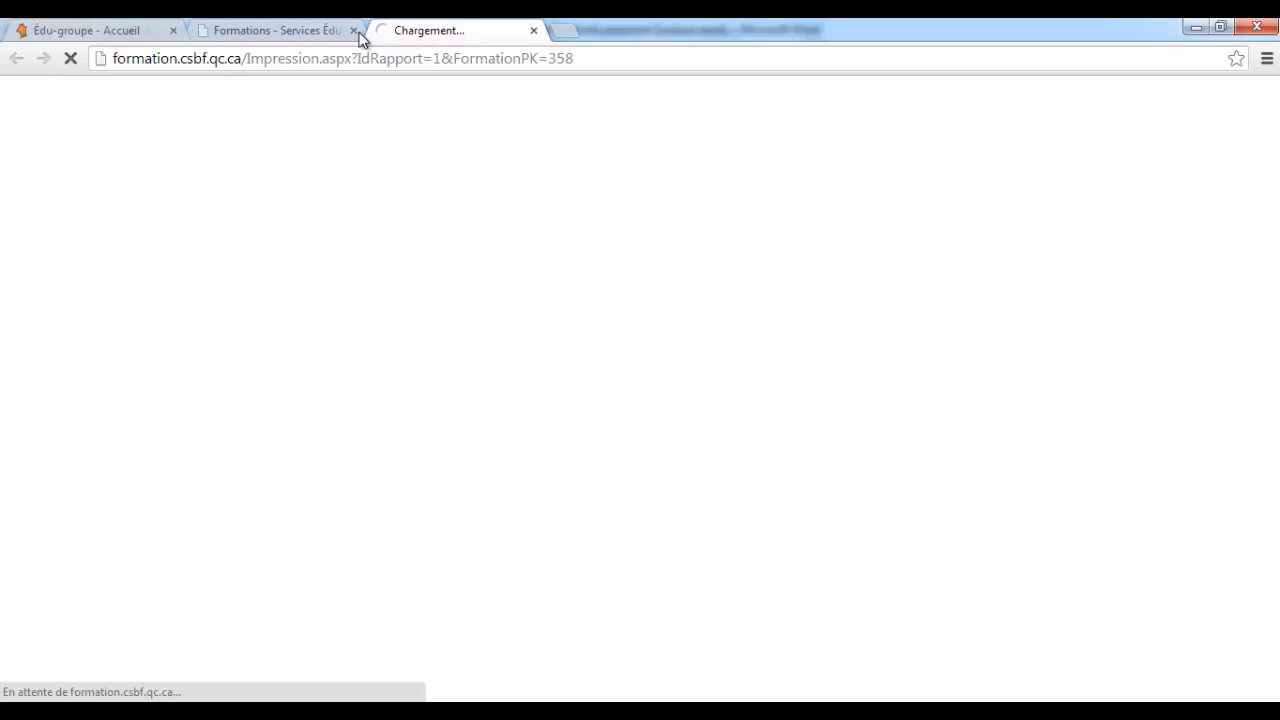
{"action": "left_click", "coordinate": [300, 36]}
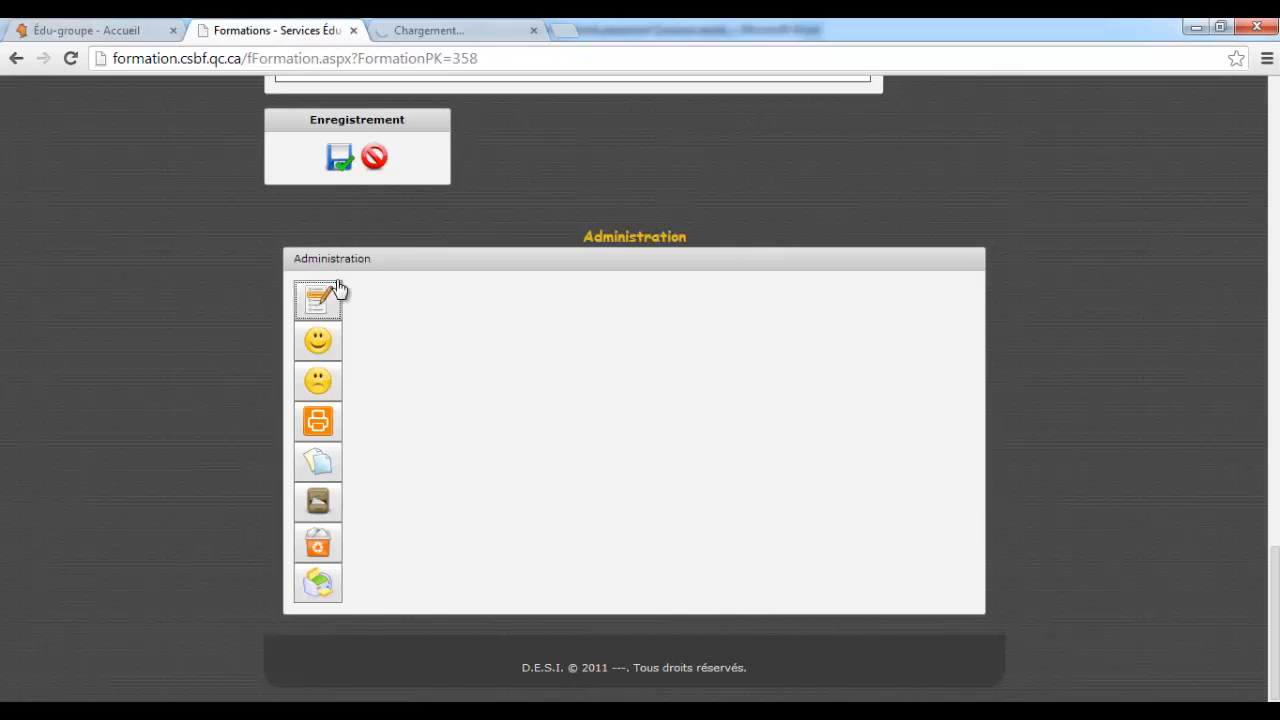
Open the session's confirmation page, dismiss the alert, review the personalized message, and return to the meeting list
{"action": "left_click", "coordinate": [316, 344]}
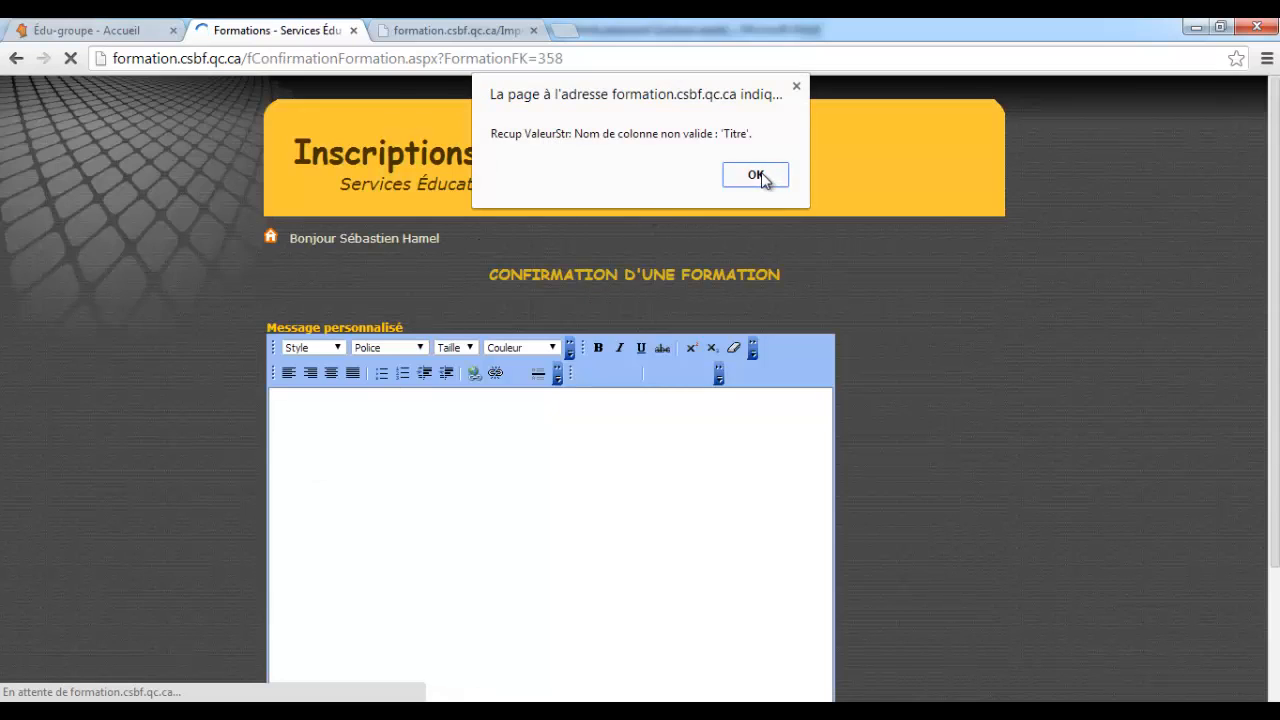
{"action": "left_click", "coordinate": [756, 175]}
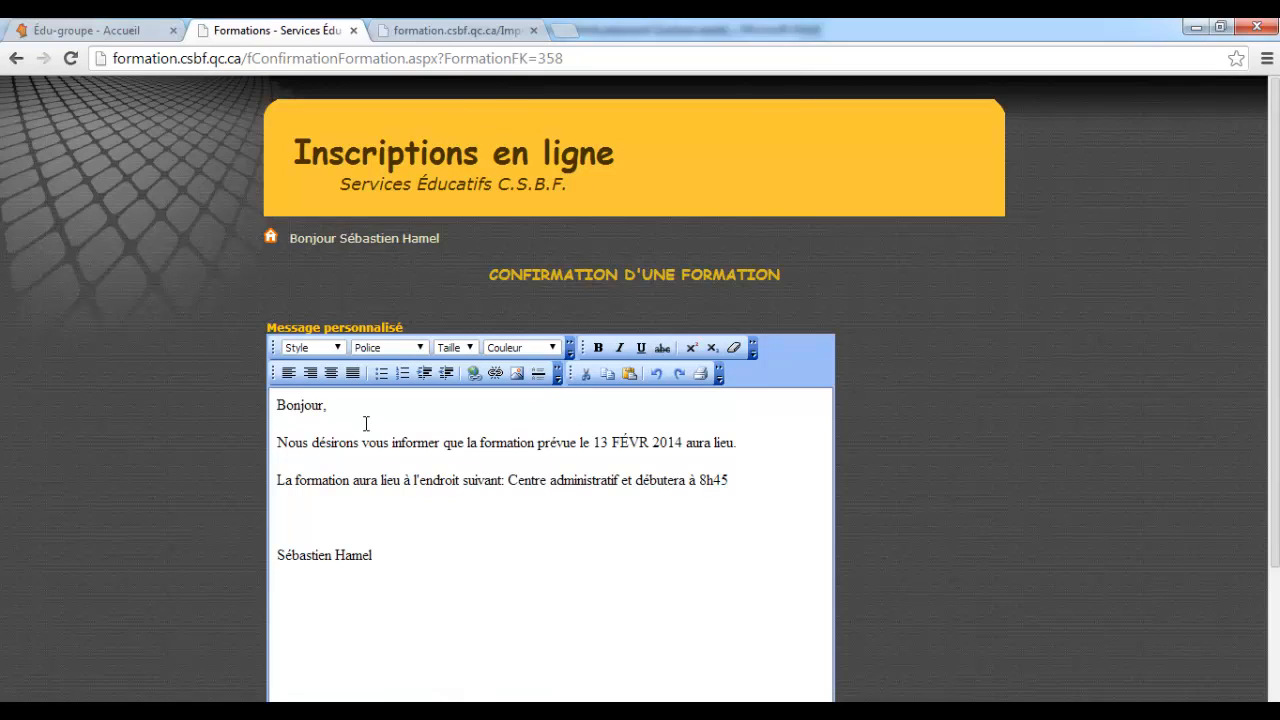
{"action": "left_click", "coordinate": [305, 516]}
{"action": "scroll", "coordinate": [320, 560], "scroll_direction": "down", "scroll_amount": 2}
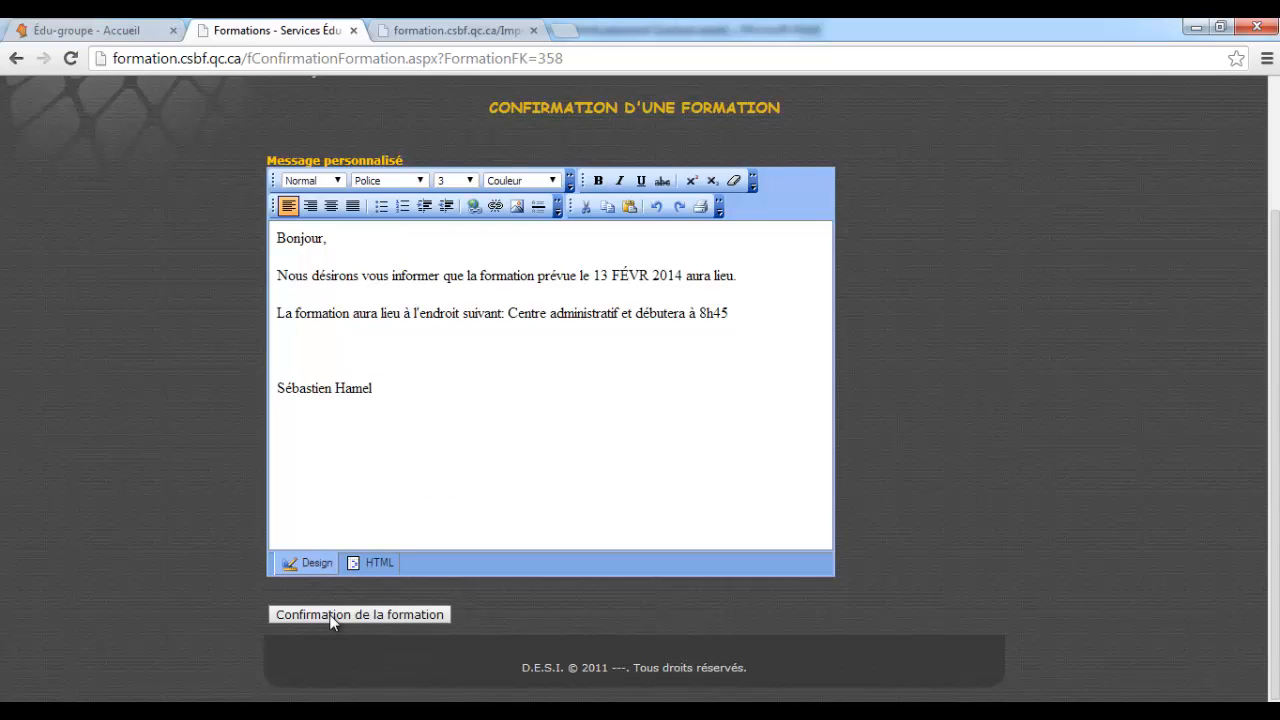
{"action": "left_click", "coordinate": [332, 616]}
{"action": "left_click", "coordinate": [271, 234]}
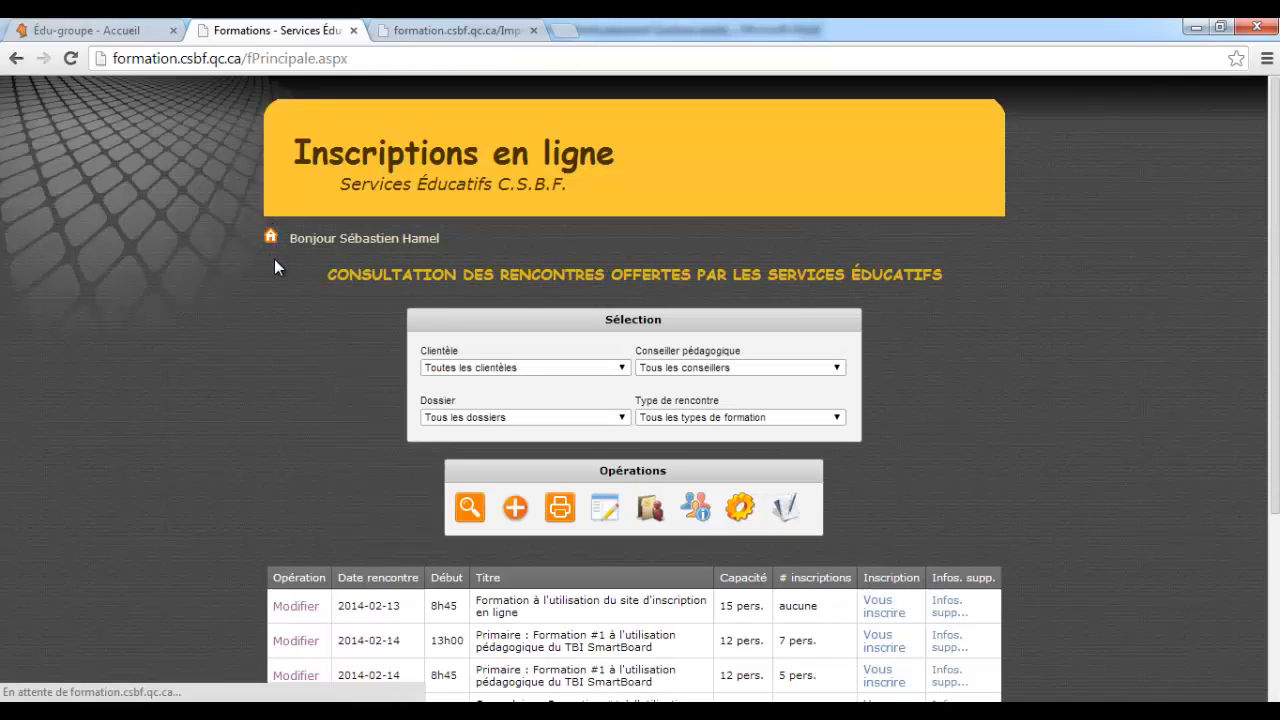
Reopen the 2014-02-13 session for modification and go to its administration section
{"action": "scroll", "coordinate": [360, 430], "scroll_direction": "down", "scroll_amount": 2}
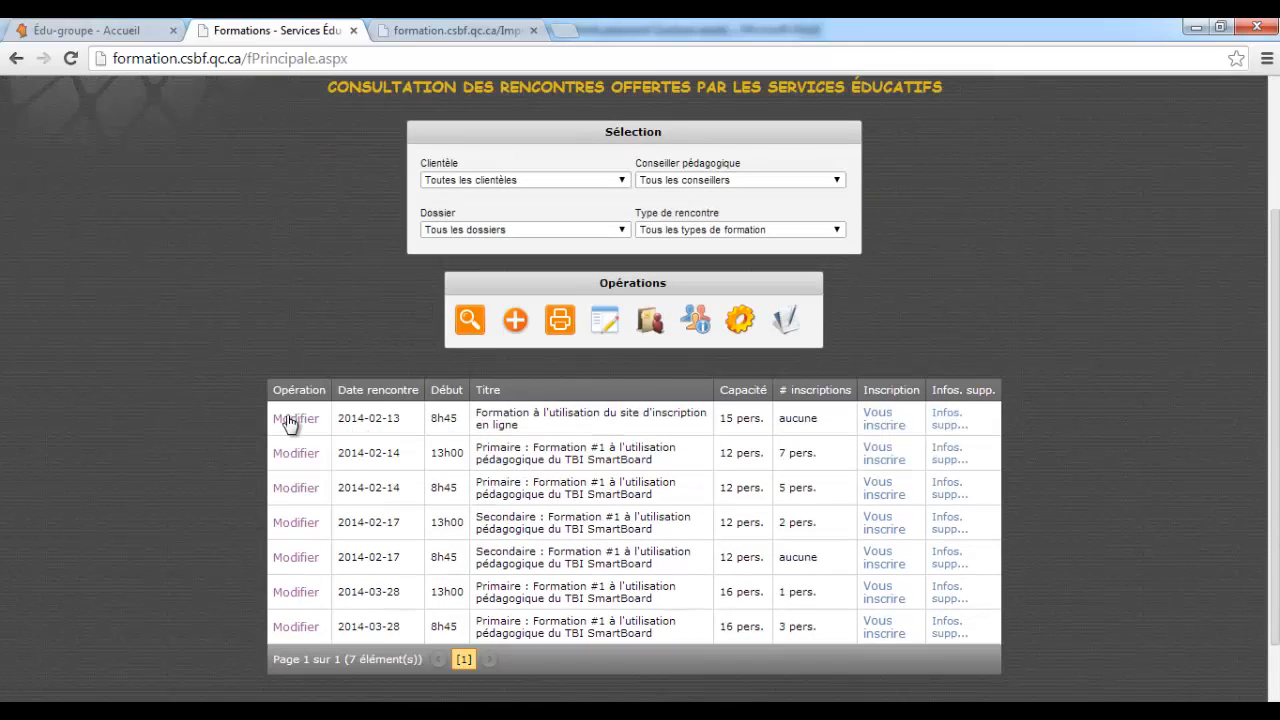
{"action": "left_click", "coordinate": [292, 421]}
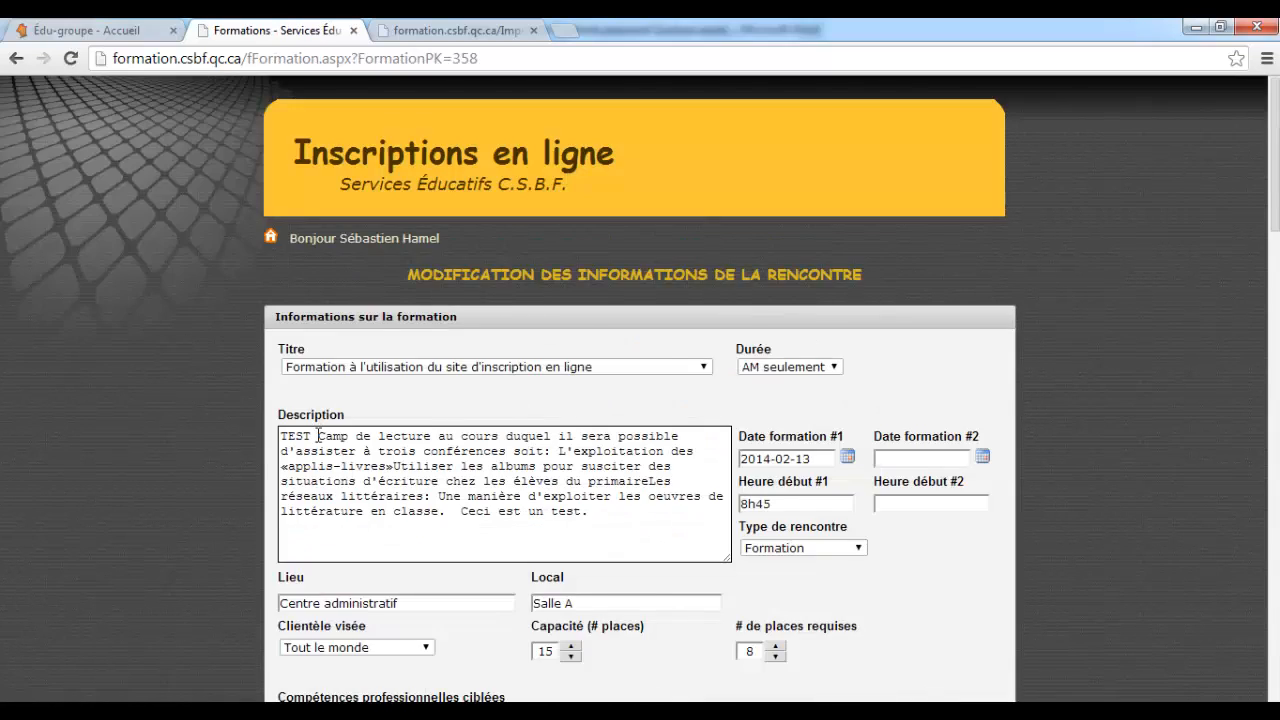
{"action": "scroll", "coordinate": [327, 446], "scroll_direction": "down", "scroll_amount": 15}
{"action": "scroll", "coordinate": [327, 446], "scroll_direction": "down", "scroll_amount": 6}
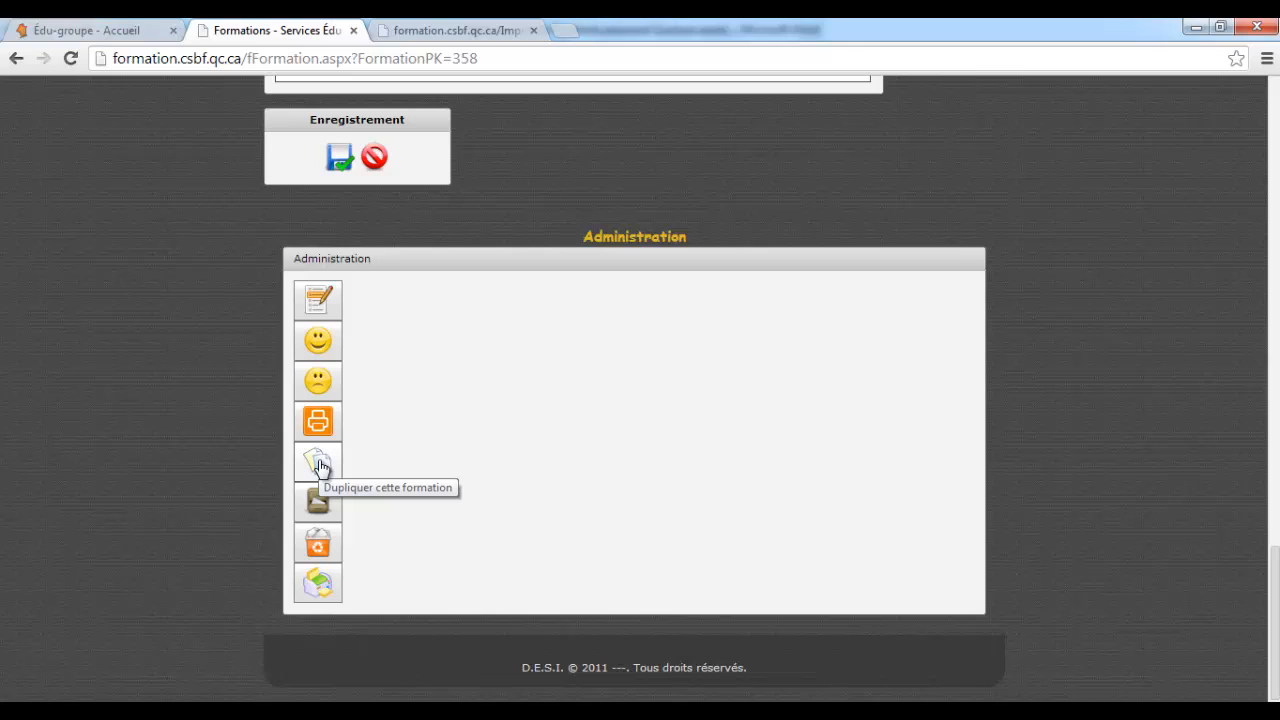
Set up a duplicate of the session dated 2014-02-14 without "Lieu de formation", and cancel the duplication
{"action": "left_click", "coordinate": [318, 463]}
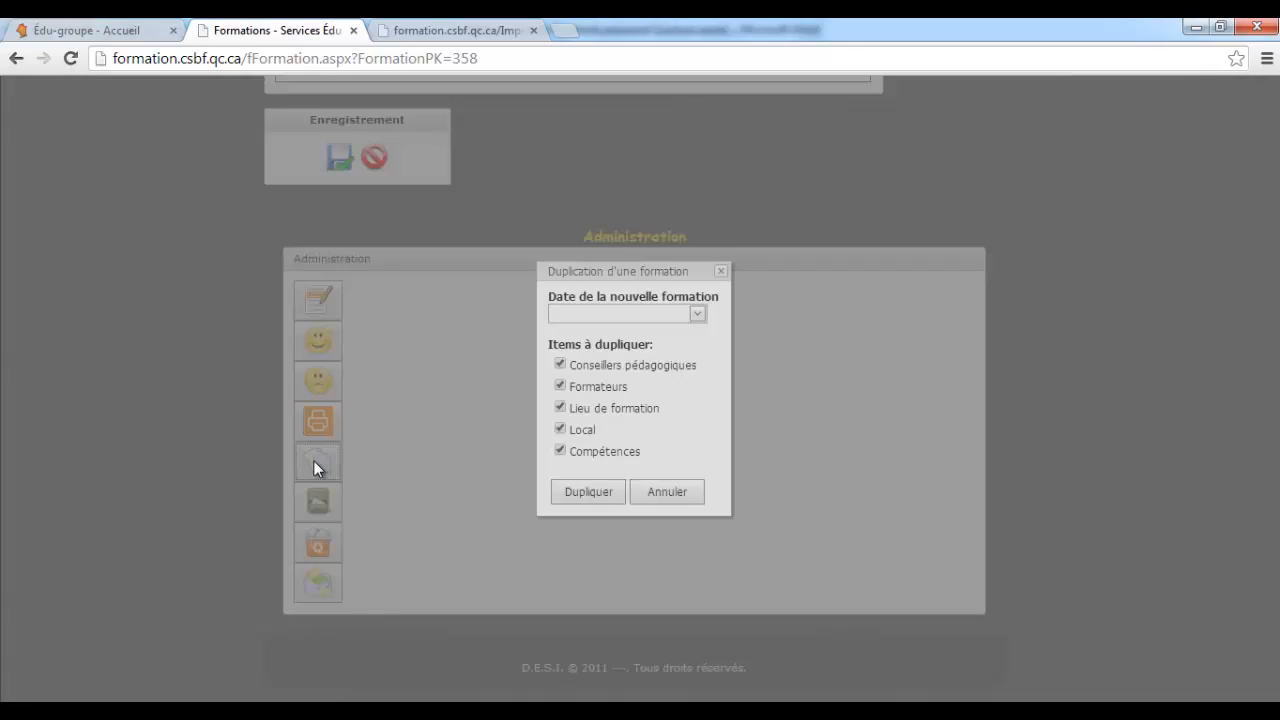
{"action": "left_click", "coordinate": [561, 410]}
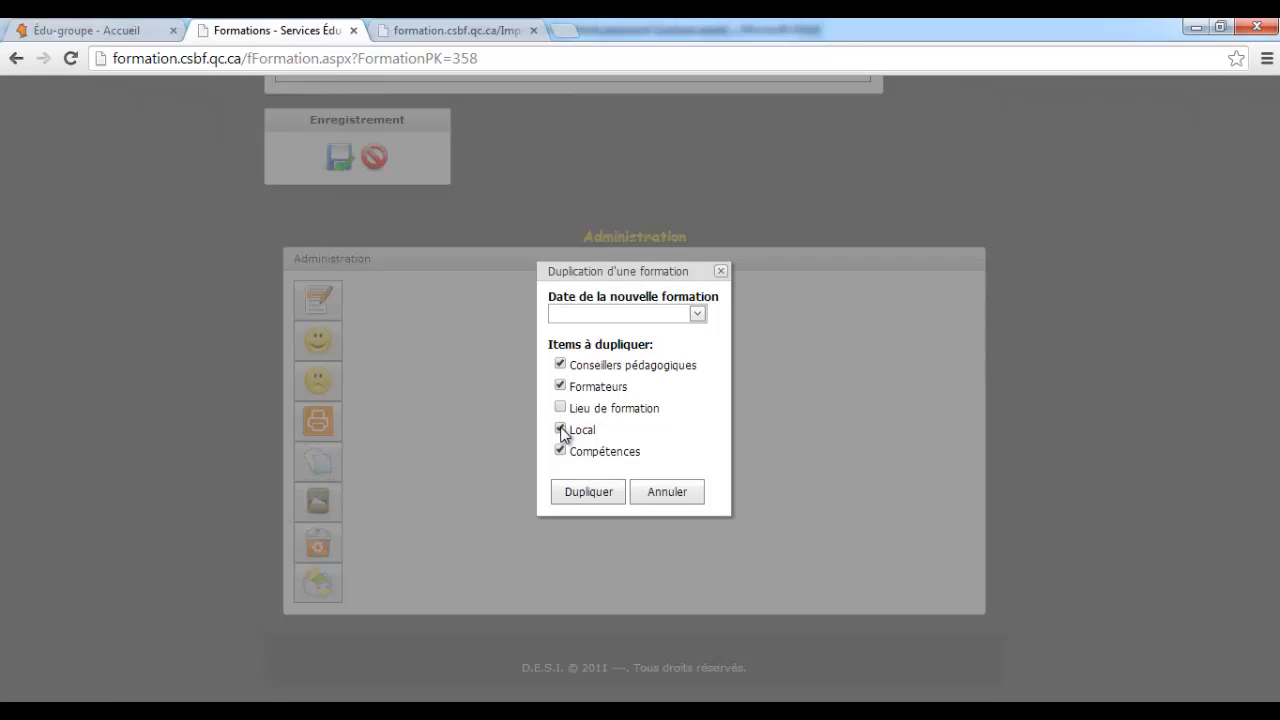
{"action": "left_click", "coordinate": [698, 315]}
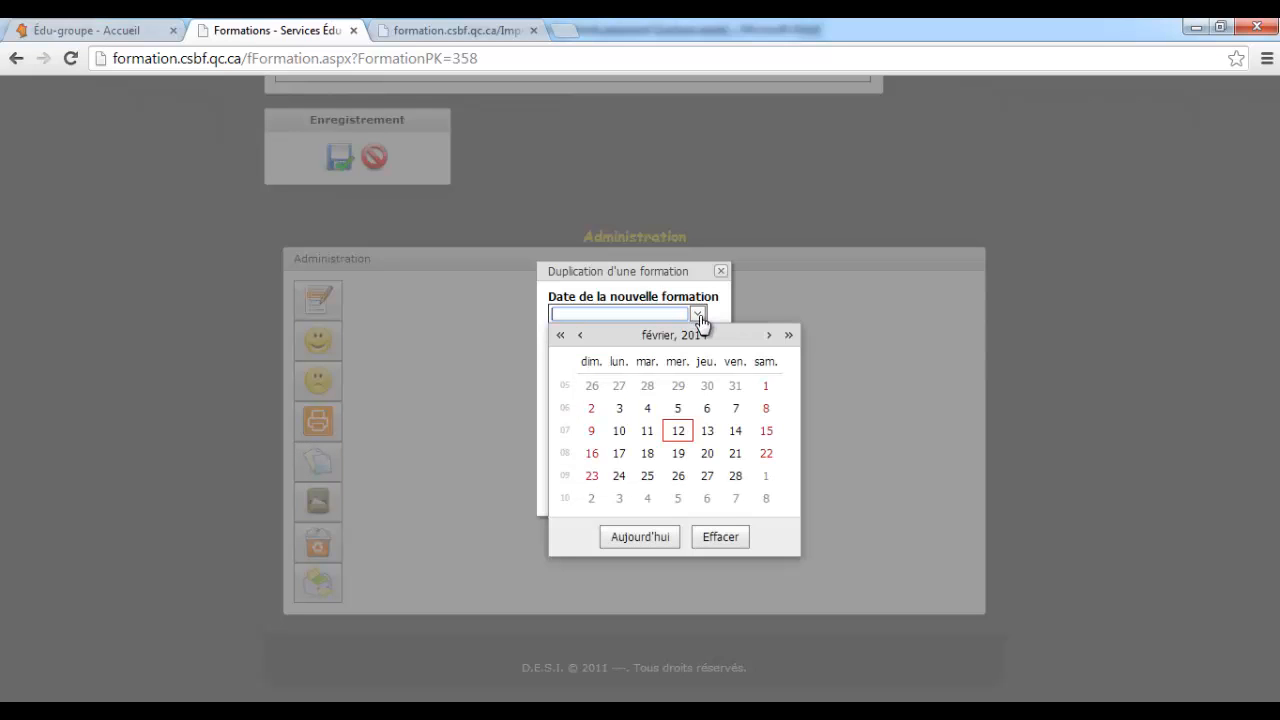
{"action": "left_click", "coordinate": [739, 432]}
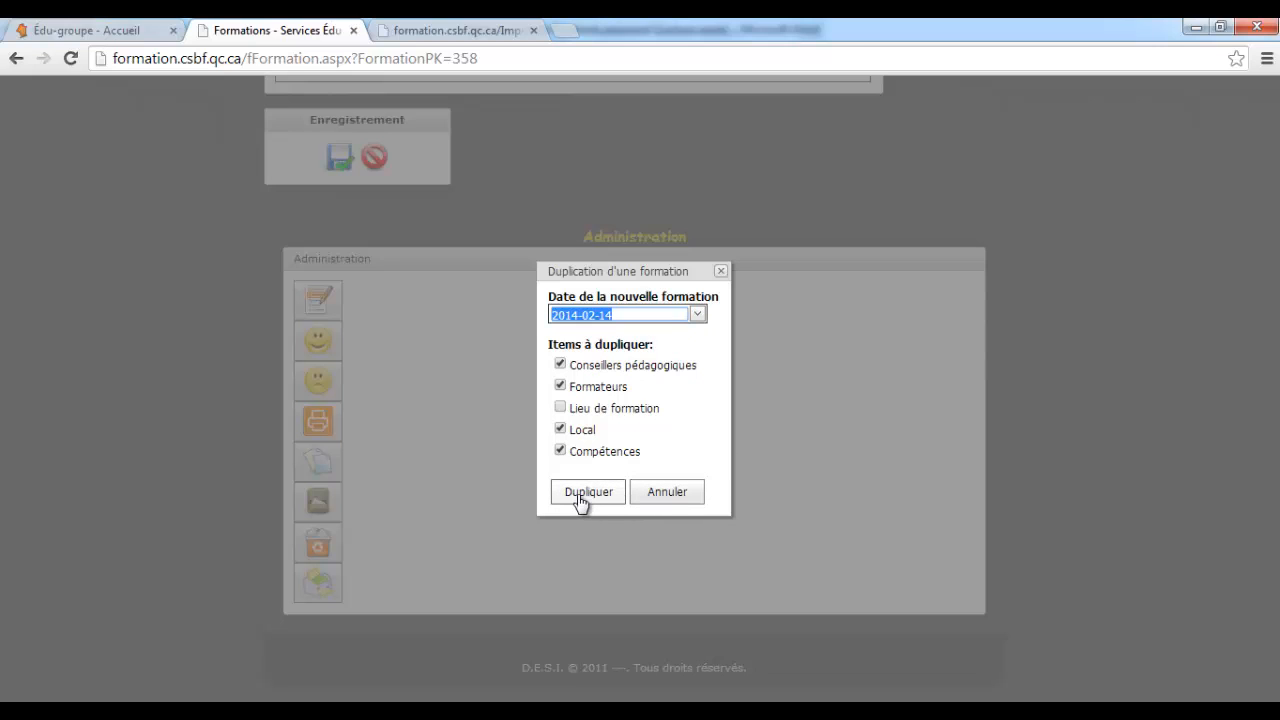
{"action": "left_click", "coordinate": [668, 495]}
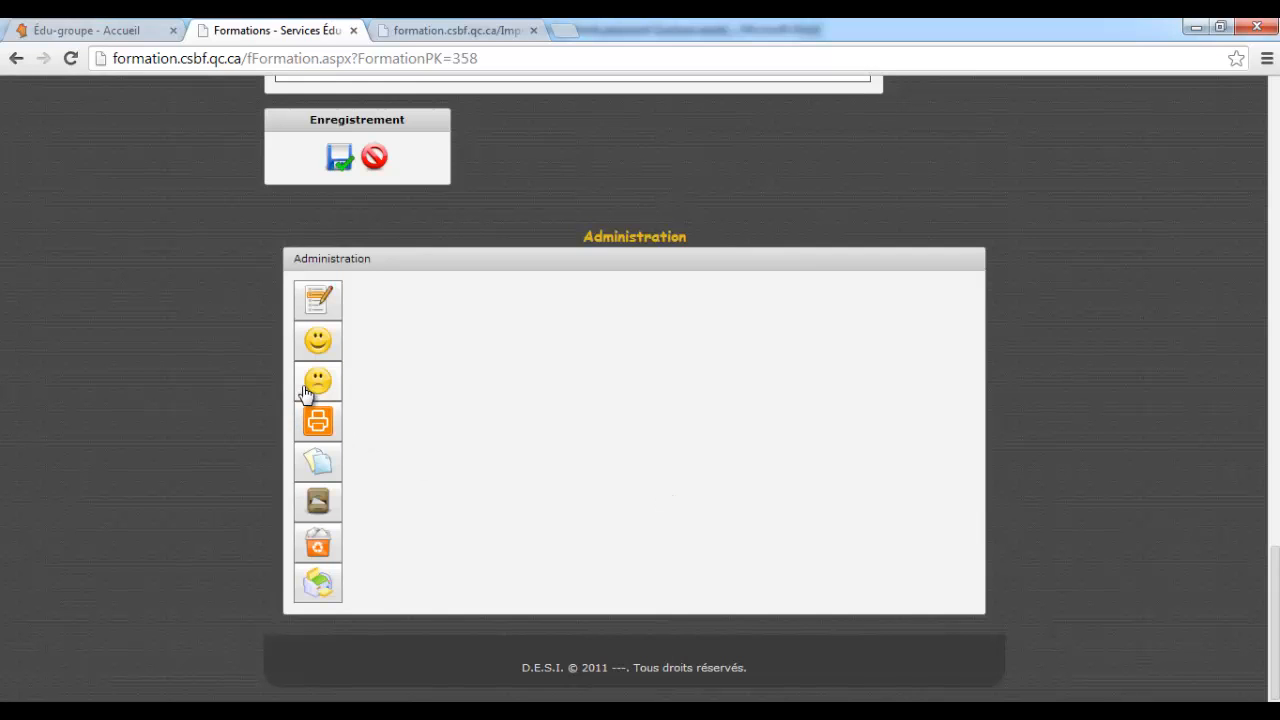
View the session's archiving page, leave it without archiving, and reopen the 2014-02-13 session at its administration section
{"action": "left_click", "coordinate": [320, 506]}
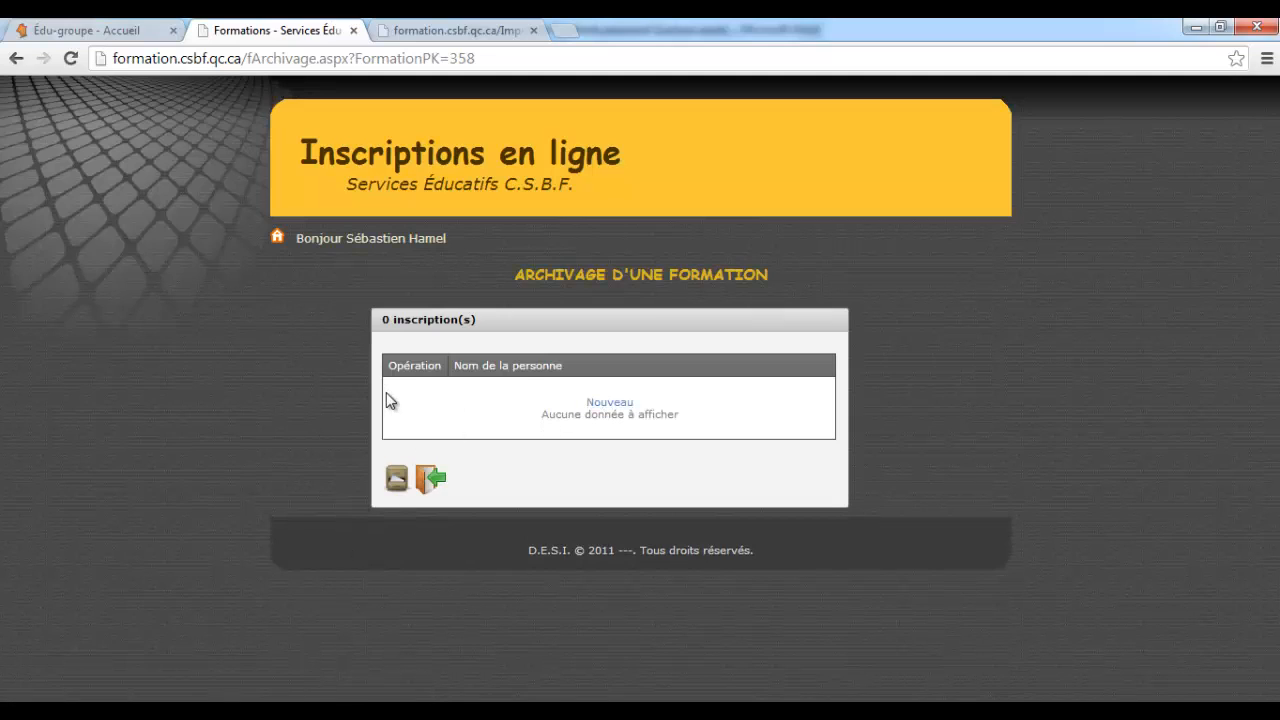
{"action": "left_click", "coordinate": [427, 481]}
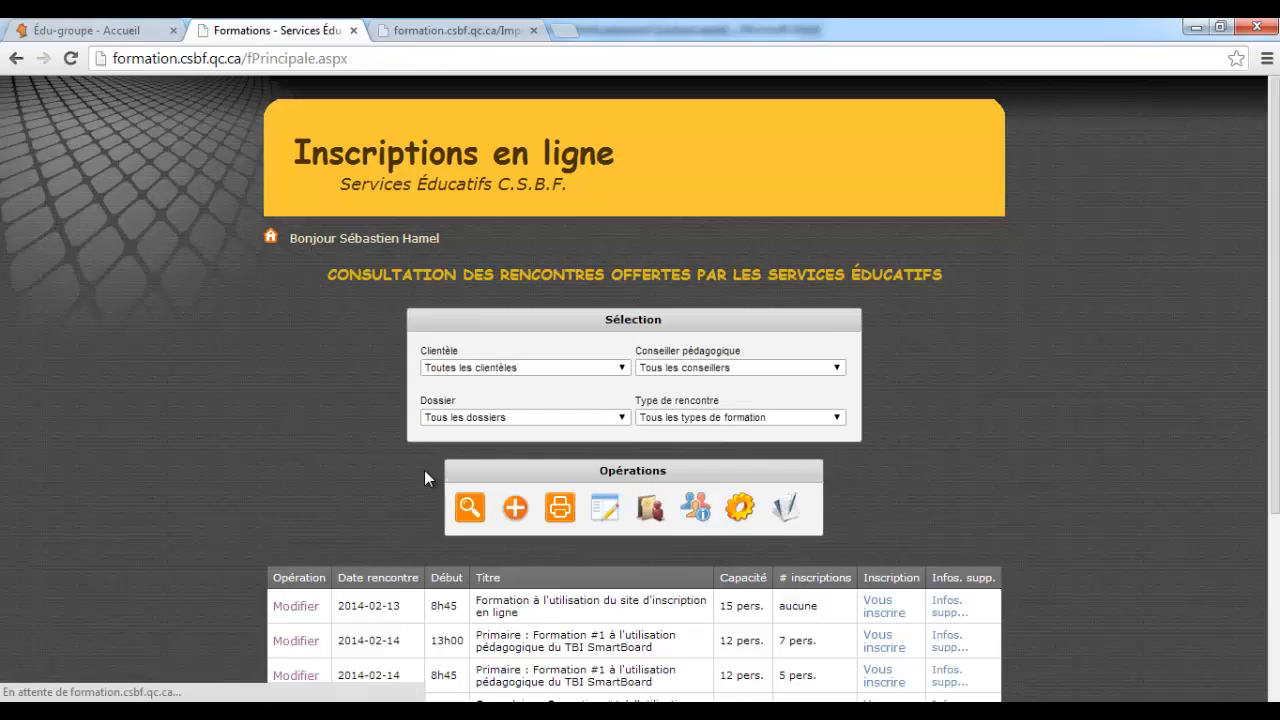
{"action": "scroll", "coordinate": [294, 445], "scroll_direction": "down", "scroll_amount": 3}
{"action": "left_click", "coordinate": [296, 344]}
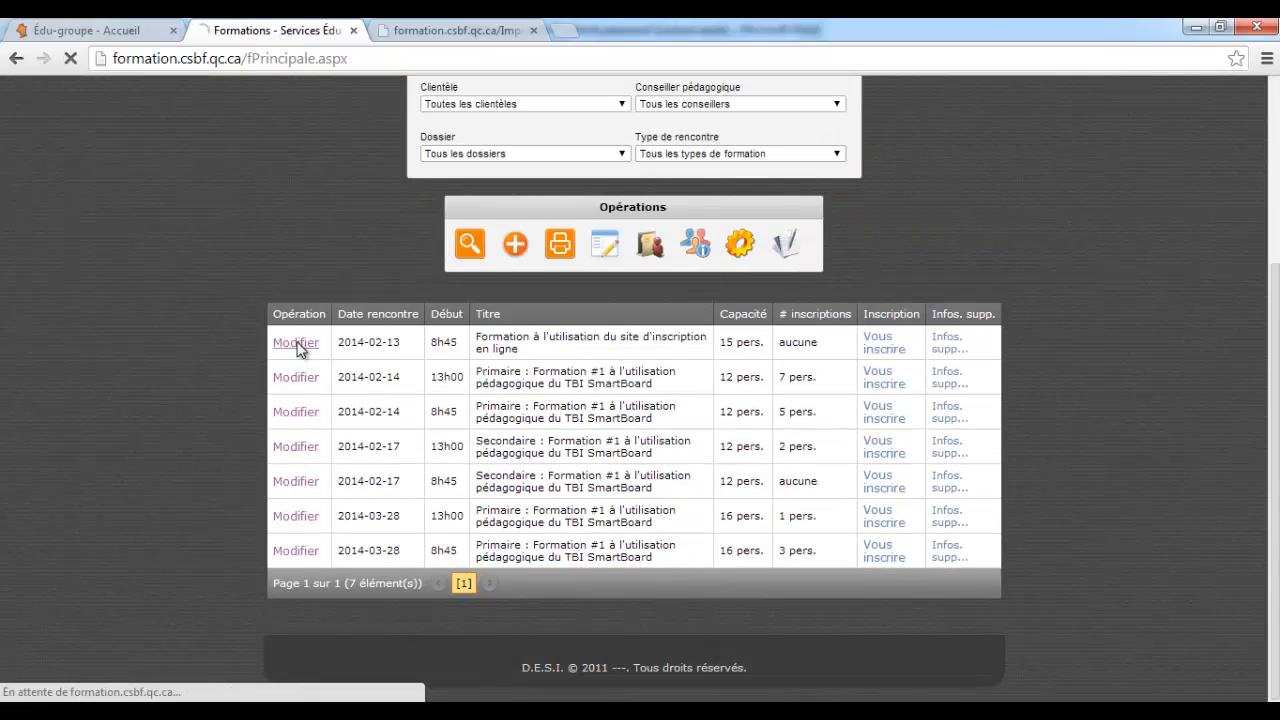
{"action": "scroll", "coordinate": [370, 430], "scroll_direction": "down", "scroll_amount": 5}
{"action": "scroll", "coordinate": [370, 472], "scroll_direction": "down", "scroll_amount": 10}
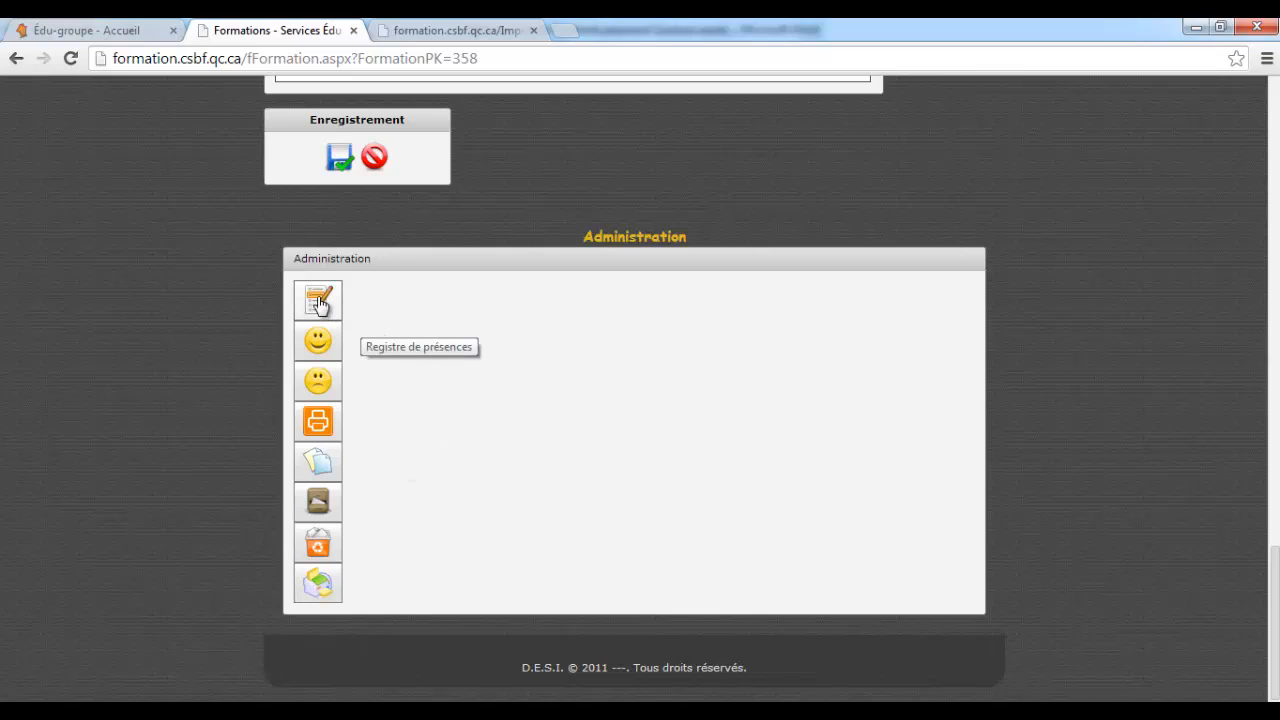
{"action": "left_click", "coordinate": [425, 32]}
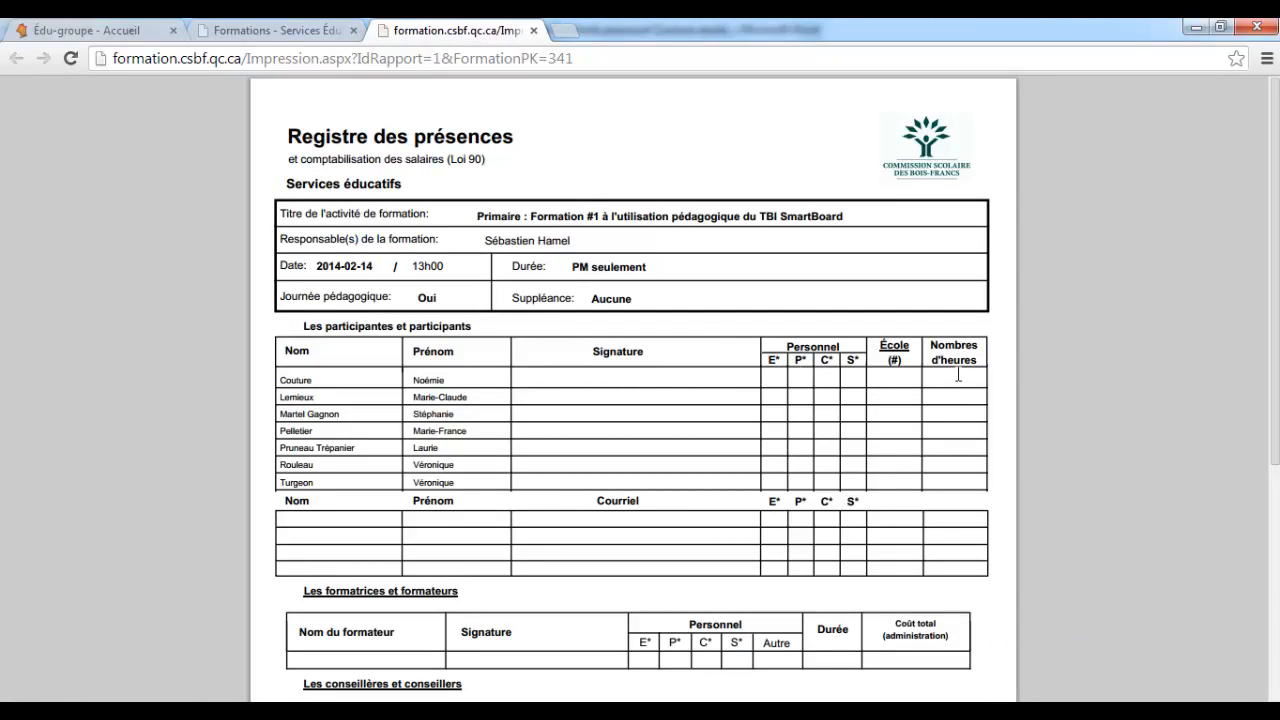
{"action": "scroll", "coordinate": [460, 525], "scroll_direction": "down", "scroll_amount": 4}
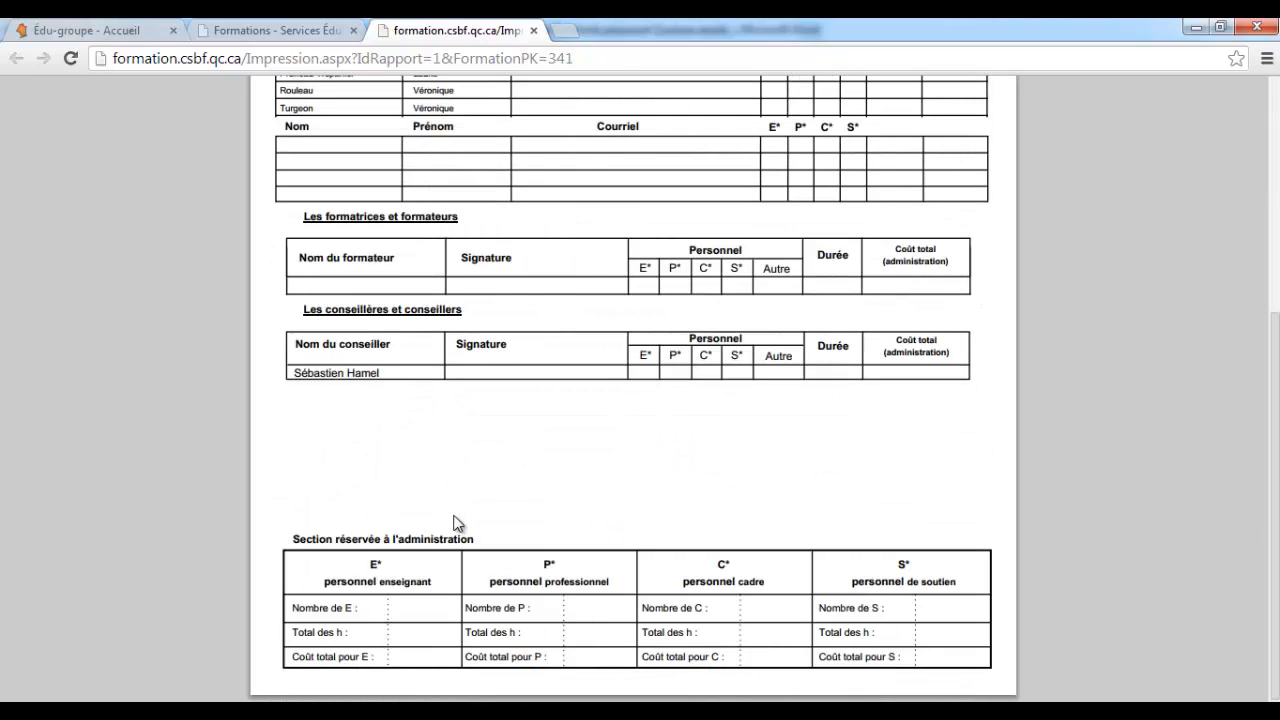
{"action": "scroll", "coordinate": [459, 516], "scroll_direction": "up", "scroll_amount": 4}
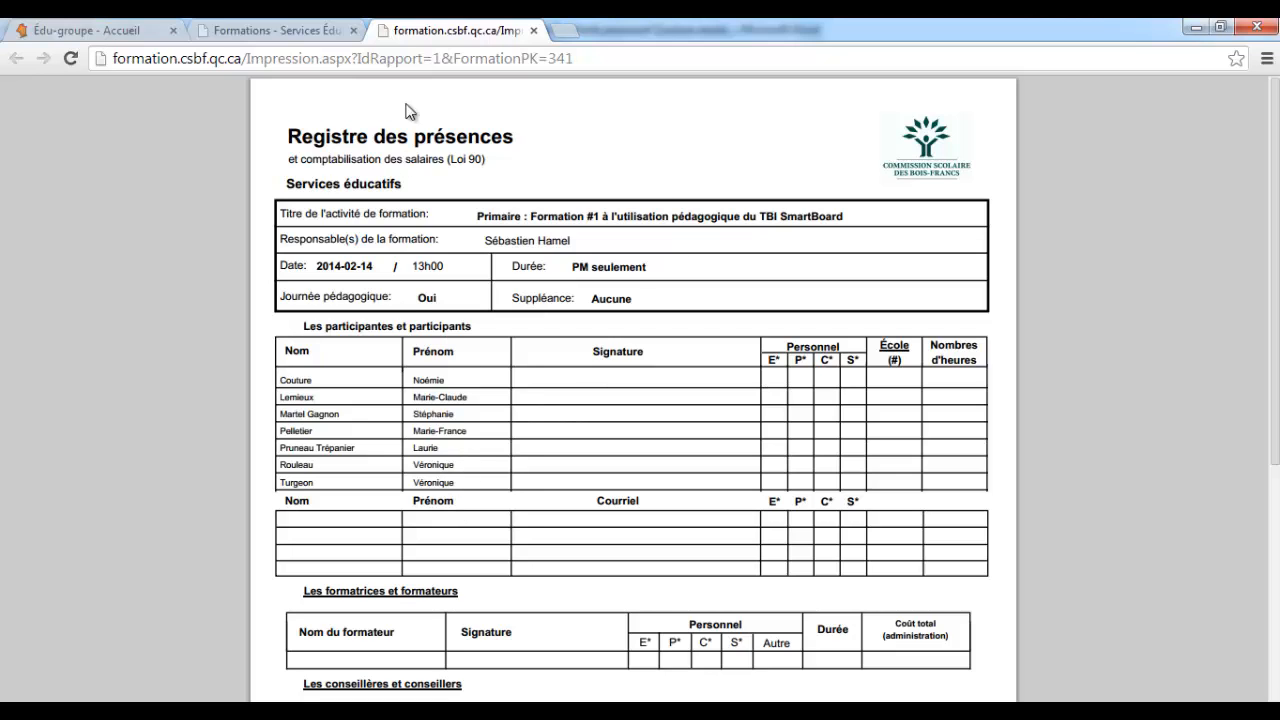
{"action": "left_click", "coordinate": [536, 33]}
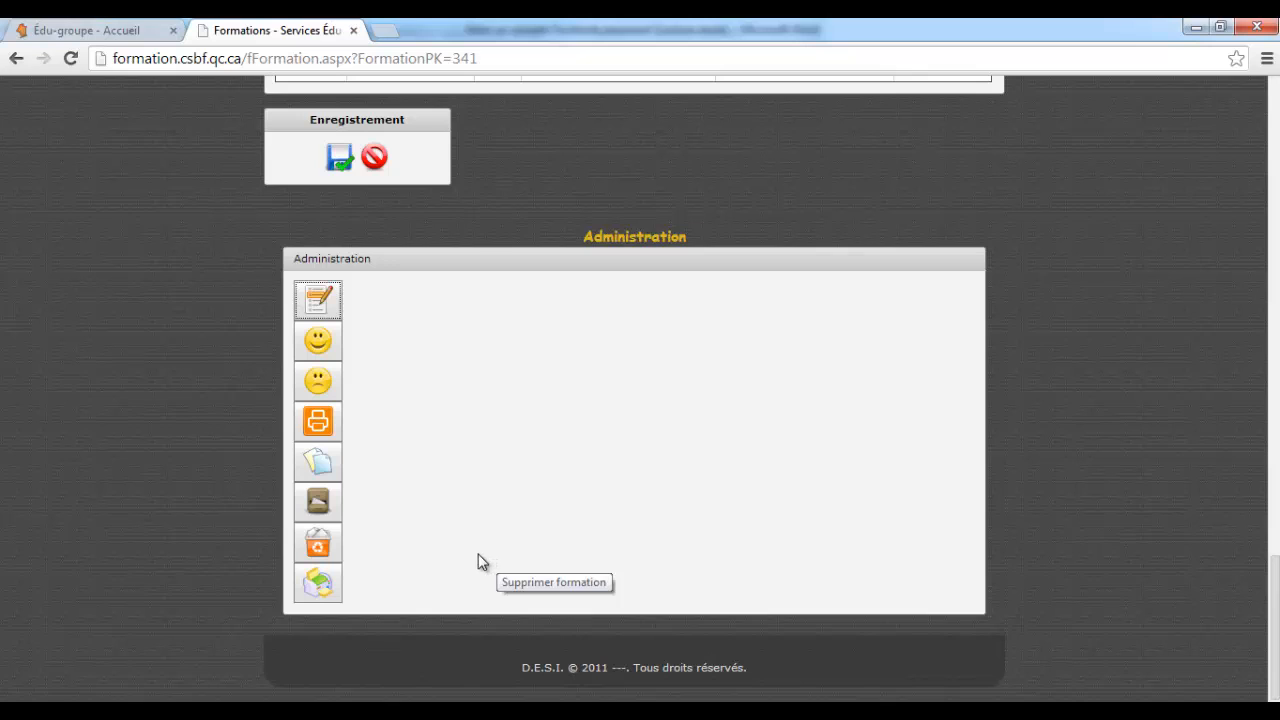
{"action": "scroll", "coordinate": [461, 453], "scroll_direction": "up", "scroll_amount": 15}
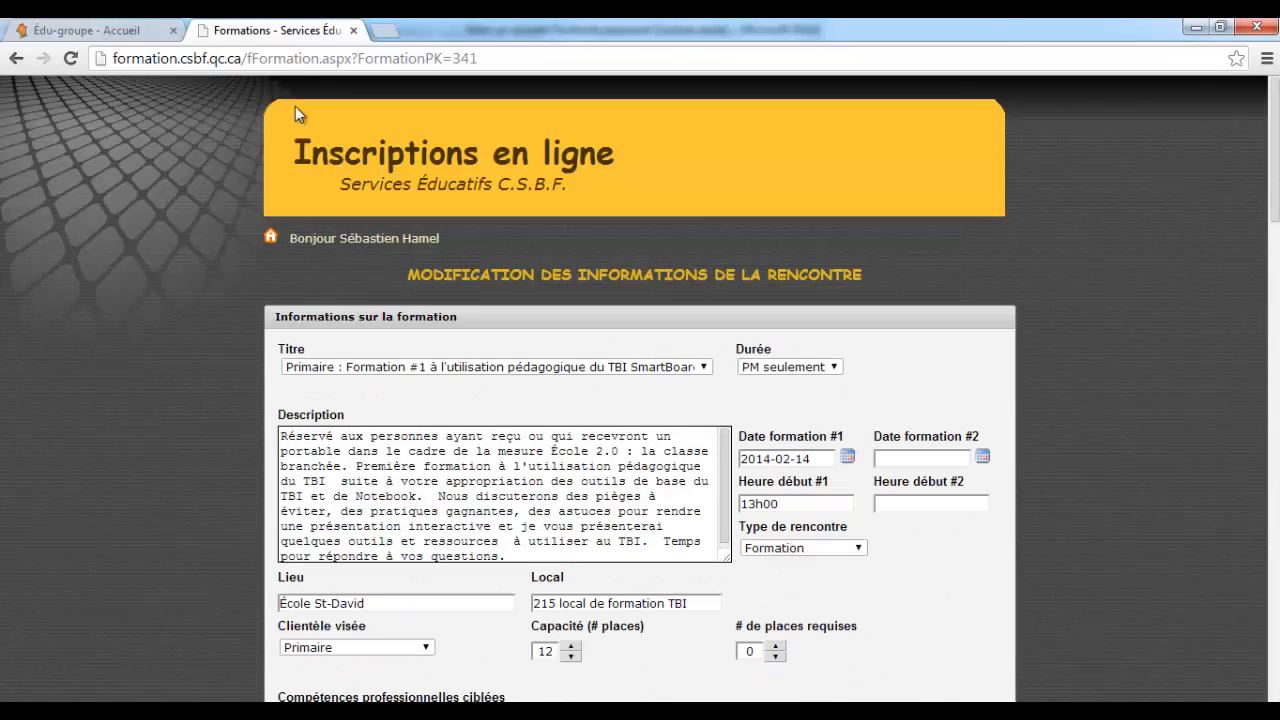
{"action": "left_click", "coordinate": [271, 239]}
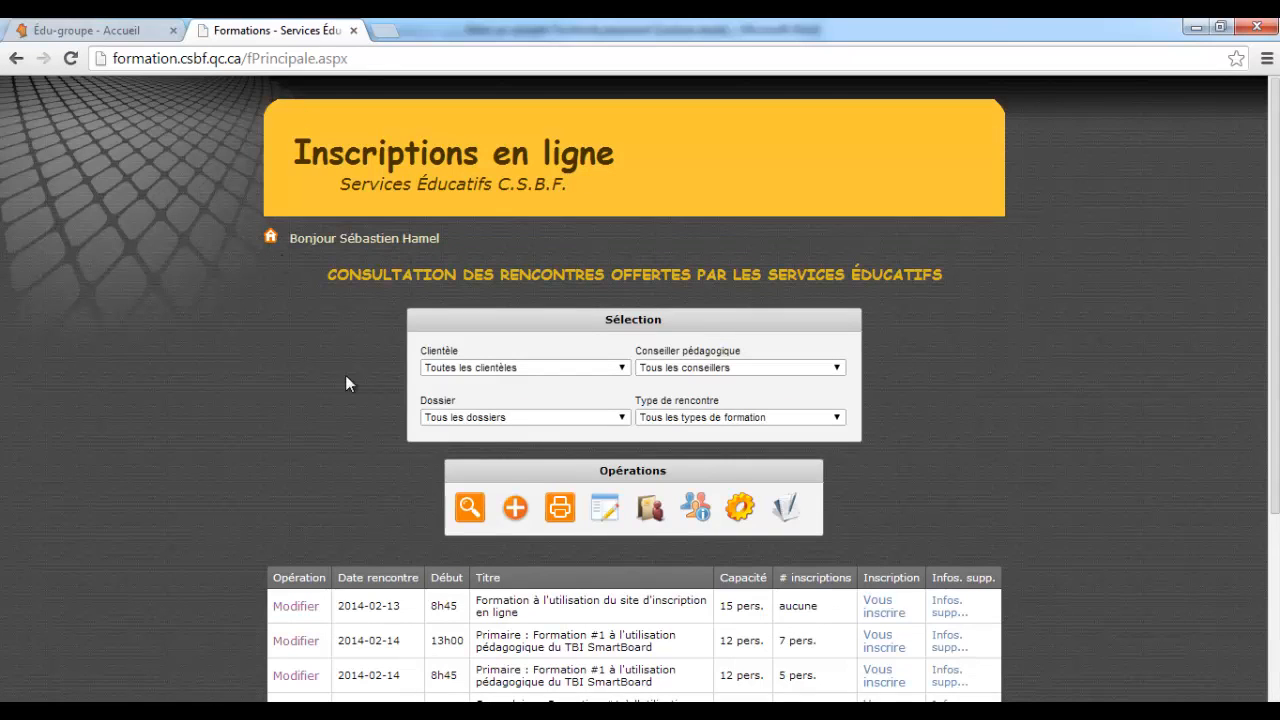
Open the "Mes formations" list, copy the participants' e-mail addresses of the 2013-09-20 8h45 SmartBoard session, and close the notice
{"action": "left_click", "coordinate": [648, 511]}
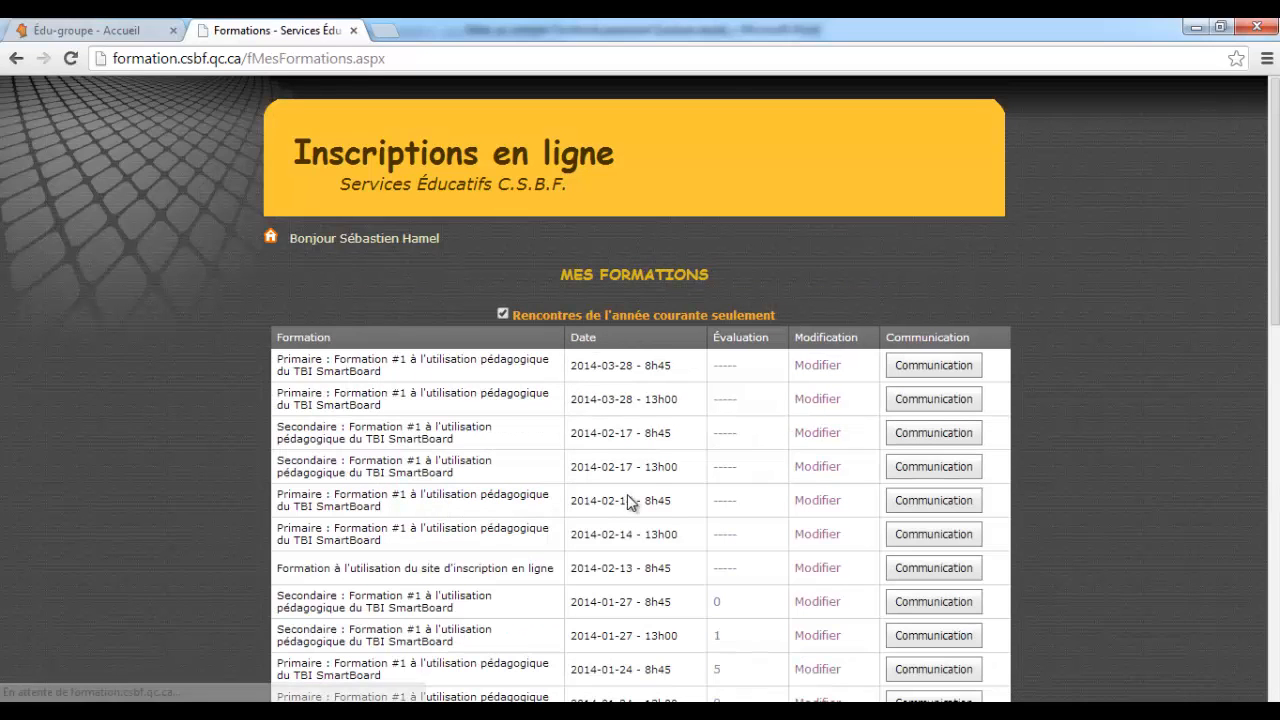
{"action": "scroll", "coordinate": [737, 400], "scroll_direction": "down", "scroll_amount": 5}
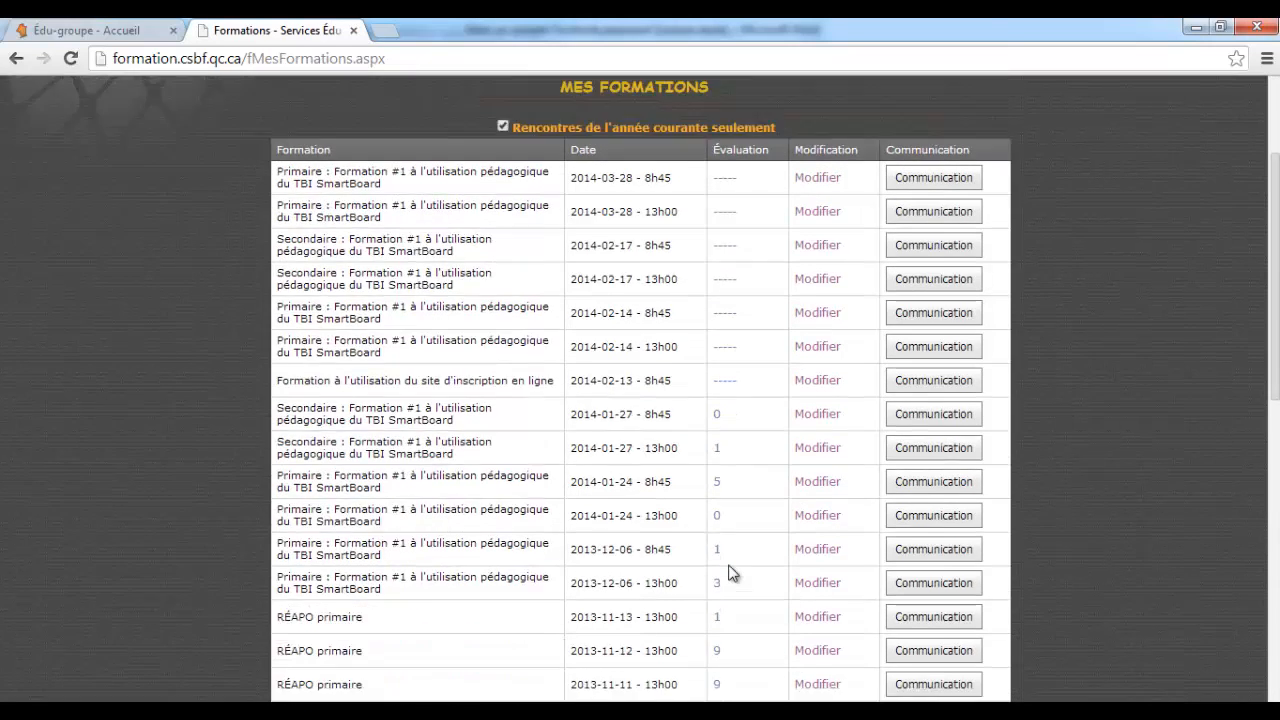
{"action": "scroll", "coordinate": [737, 535], "scroll_direction": "down", "scroll_amount": 2}
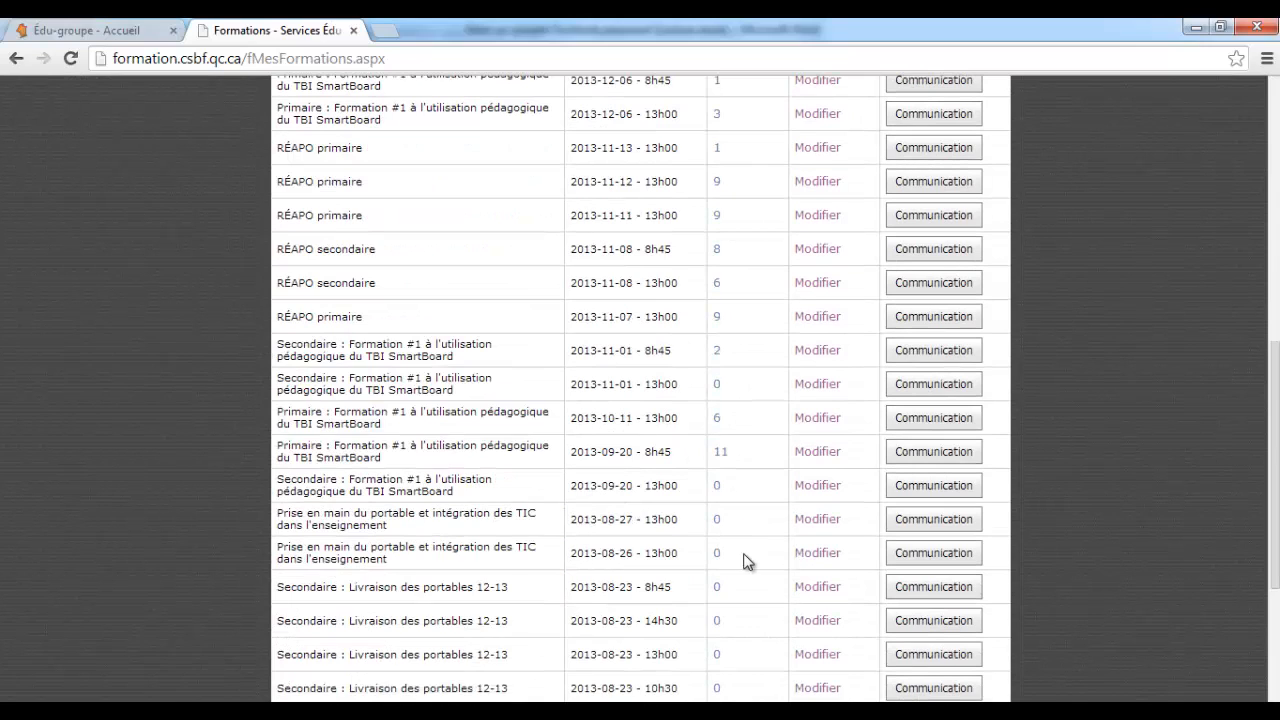
{"action": "scroll", "coordinate": [750, 550], "scroll_direction": "up", "scroll_amount": 1}
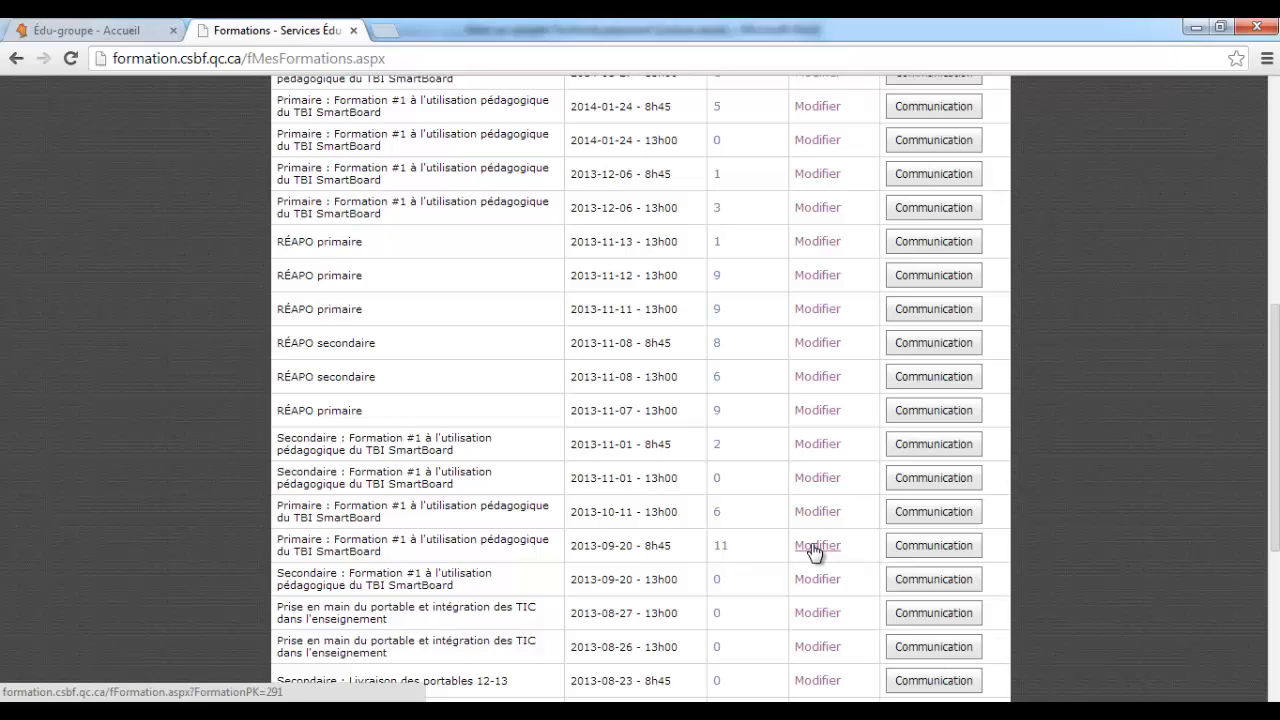
{"action": "left_click", "coordinate": [933, 546]}
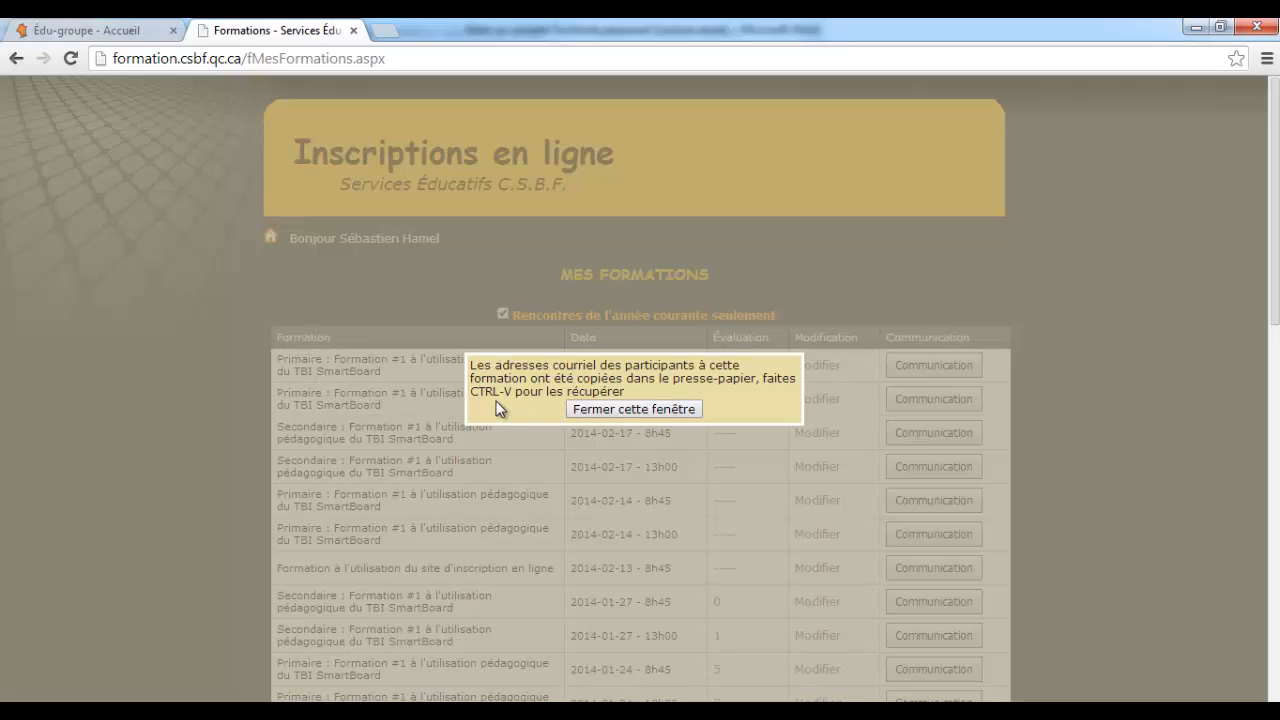
{"action": "left_click", "coordinate": [622, 408]}
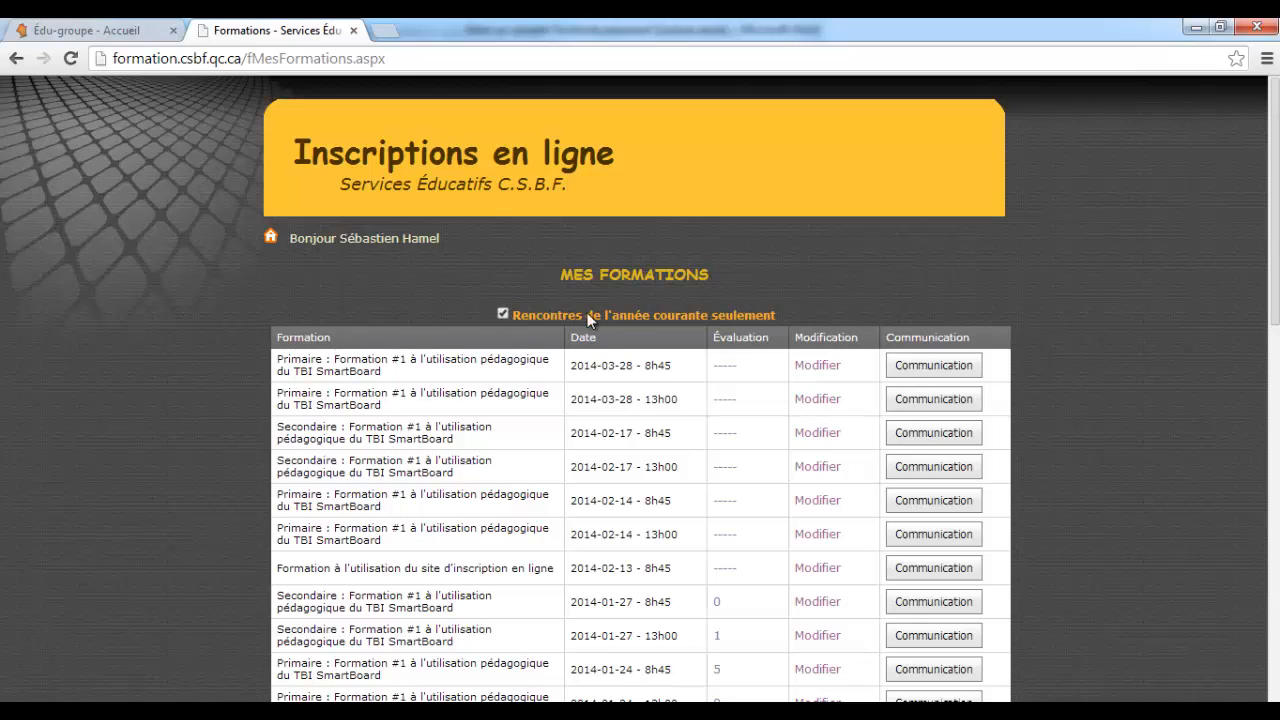
Extend the "Mes formations" list beyond the current year, look through the older sessions, and return to the home page
{"action": "left_click", "coordinate": [502, 314]}
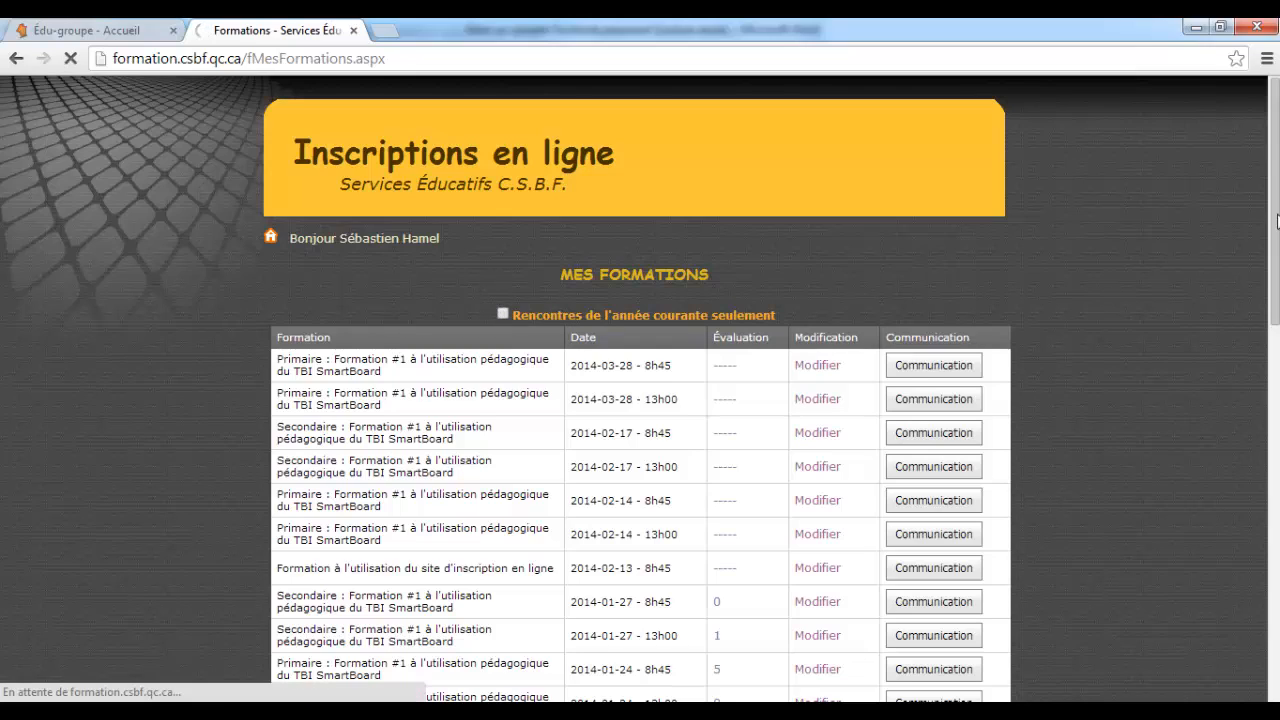
{"action": "scroll", "coordinate": [1088, 283], "scroll_direction": "down", "scroll_amount": 20}
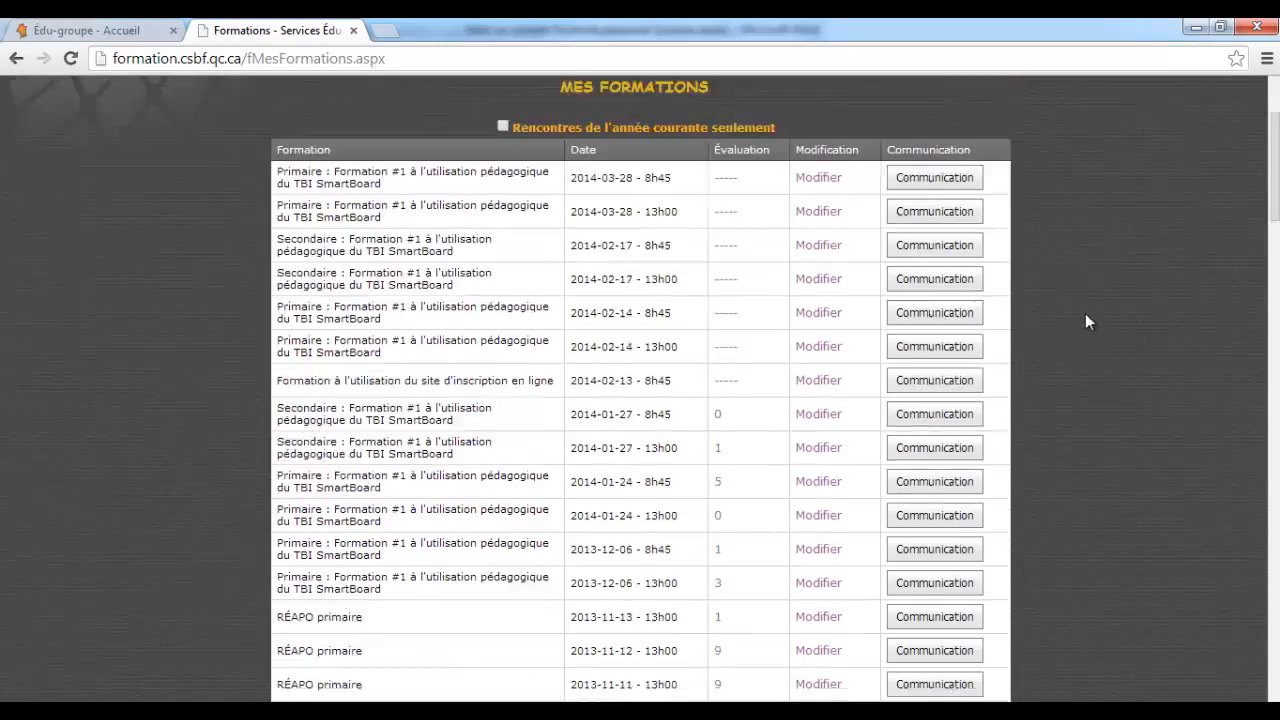
{"action": "scroll", "coordinate": [1100, 401], "scroll_direction": "down", "scroll_amount": 5}
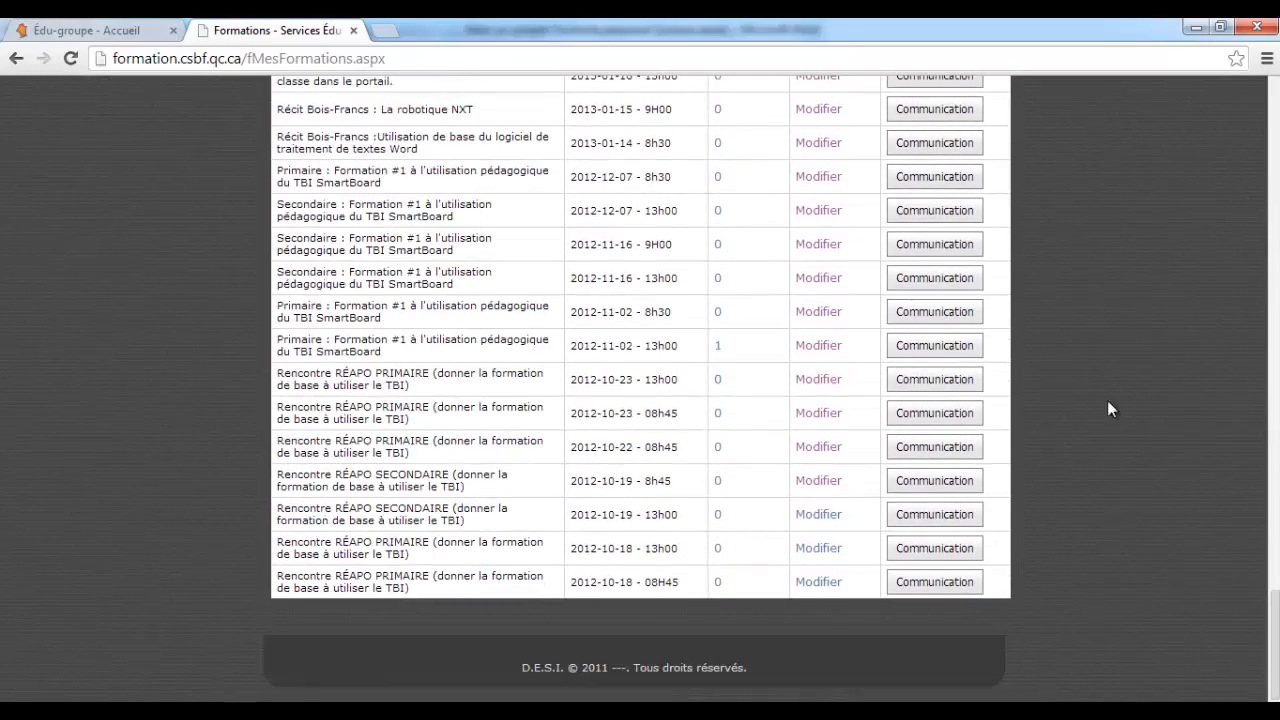
{"action": "left_click_drag", "start_coordinate": [1272, 648], "coordinate": [1272, 133]}
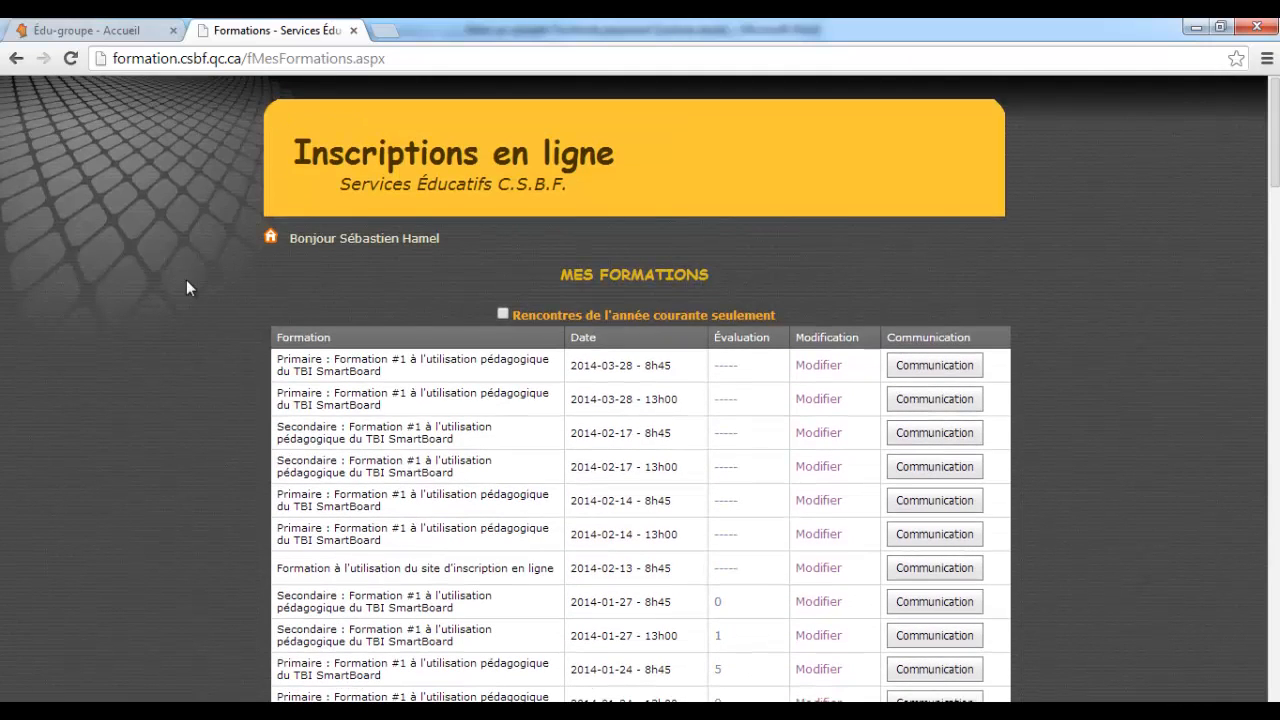
{"action": "left_click", "coordinate": [269, 240]}
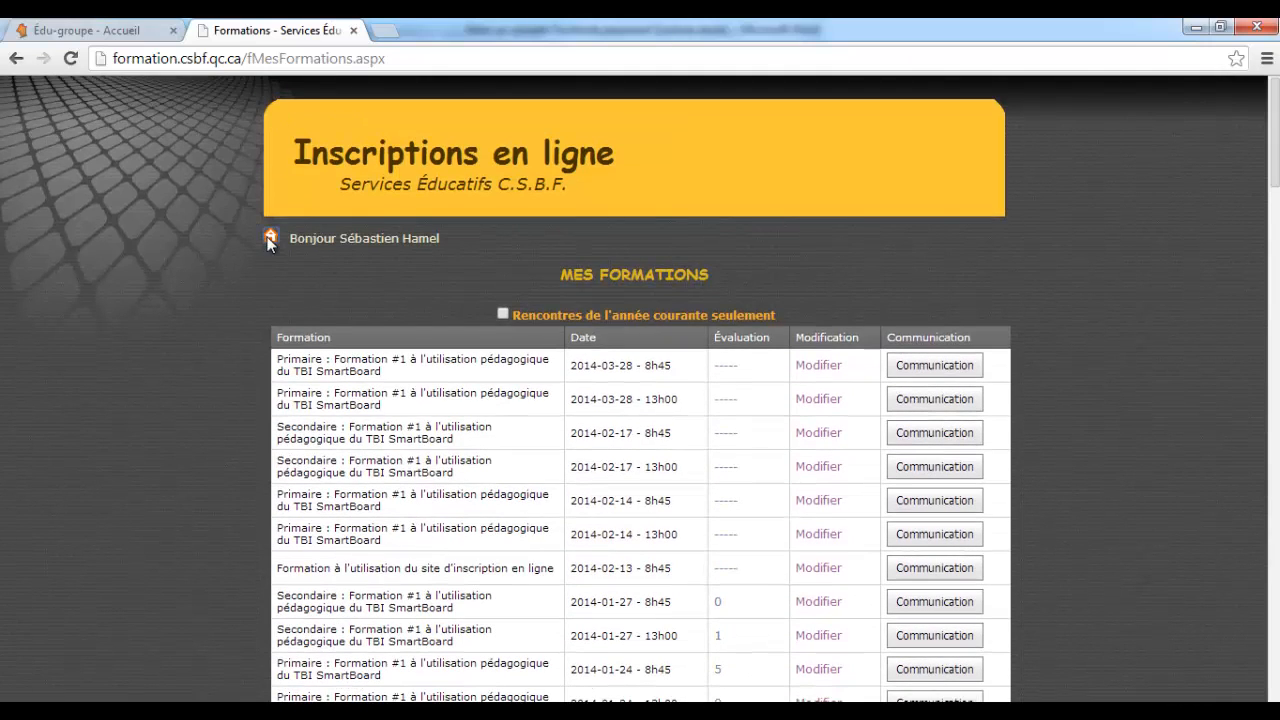